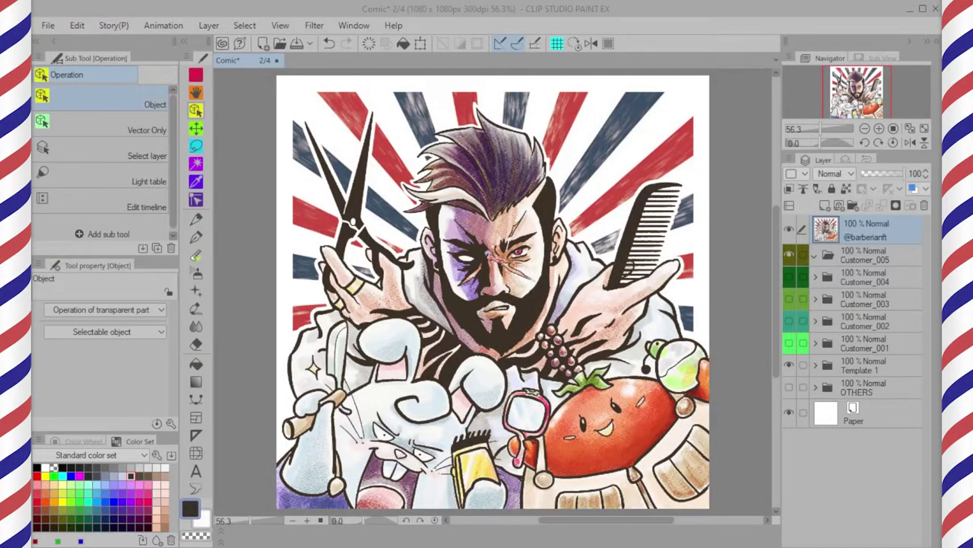
click(790, 229)
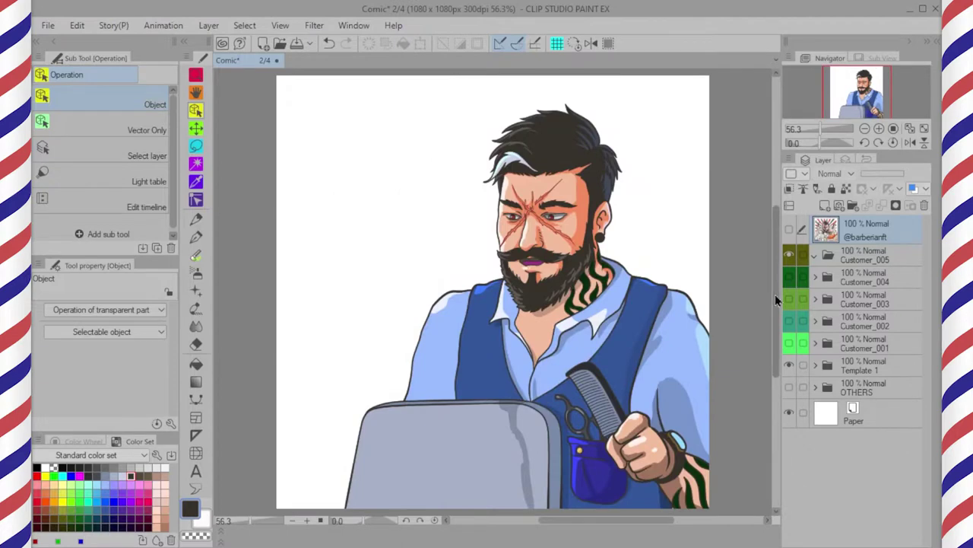
click(790, 343)
click(813, 355)
click(814, 343)
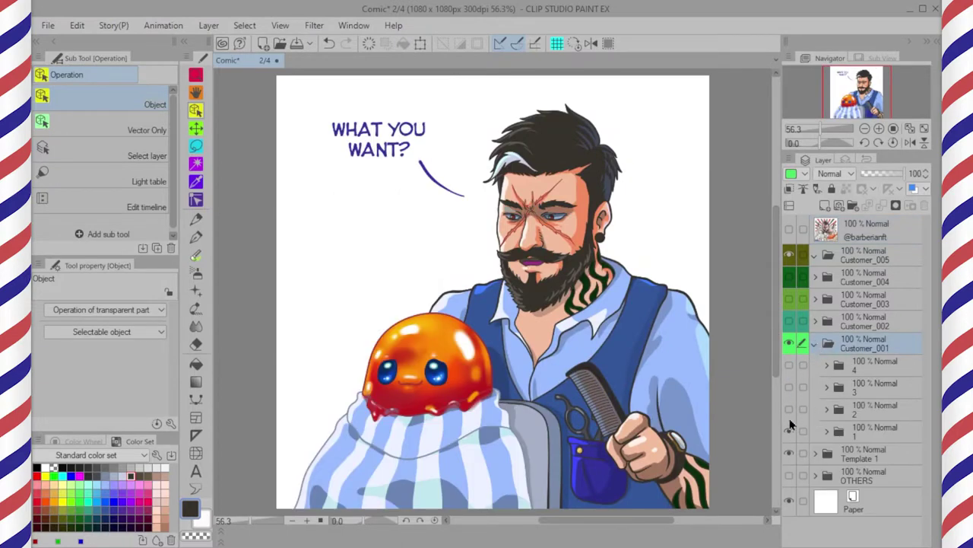
click(789, 432)
click(790, 365)
click(789, 365)
click(789, 432)
click(814, 344)
click(789, 343)
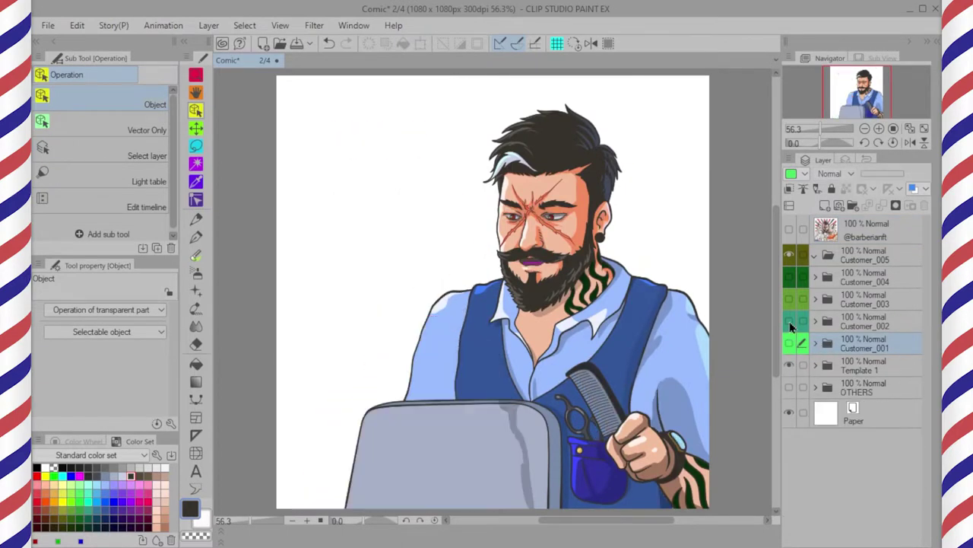
Preview the numbered panels inside the Customer_002 folder by toggling their visibility, leaving the folder collapsed and hidden
click(789, 321)
click(817, 322)
click(815, 322)
click(789, 434)
click(790, 409)
click(789, 409)
click(790, 409)
click(789, 343)
click(789, 434)
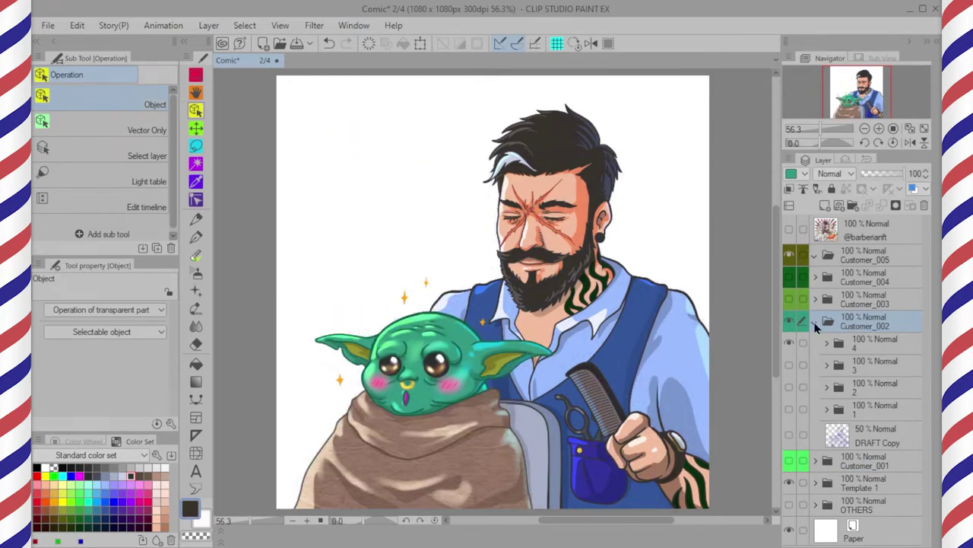
click(815, 322)
click(789, 321)
Preview the panels inside the Customer_003 folder by toggling their visibility, leaving the folder collapsed and hidden
click(790, 299)
click(818, 300)
click(816, 299)
click(789, 322)
click(790, 322)
click(790, 322)
click(789, 387)
click(814, 300)
click(789, 298)
Preview the ORC panels inside the Customer_004 folder, hide that folder again and select the Customer_005 folder
click(789, 277)
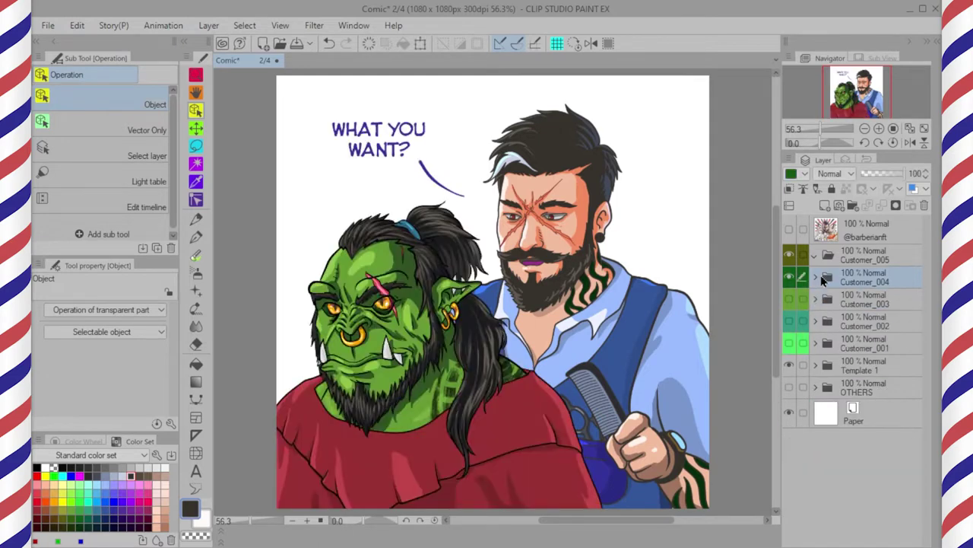
click(828, 279)
click(790, 387)
click(789, 322)
click(790, 321)
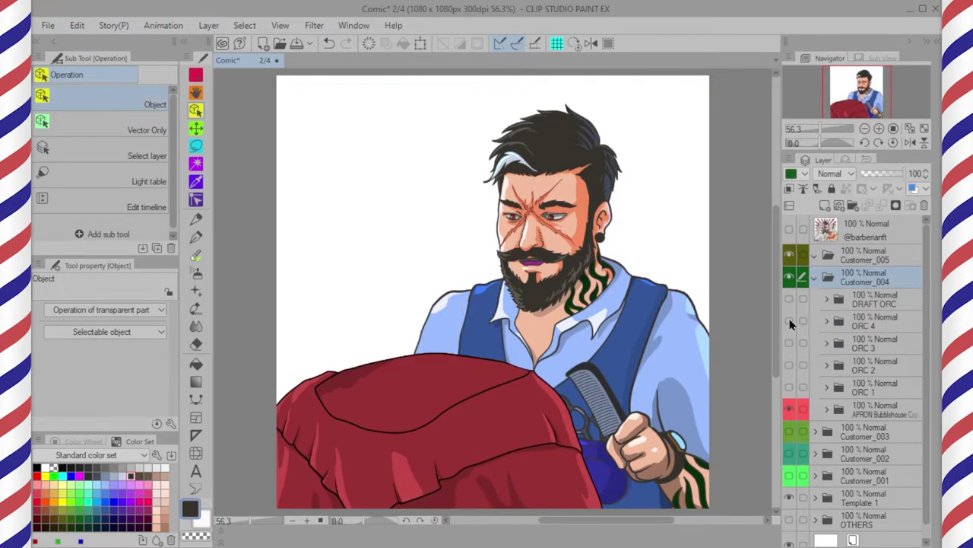
click(790, 386)
click(815, 277)
click(790, 276)
click(828, 257)
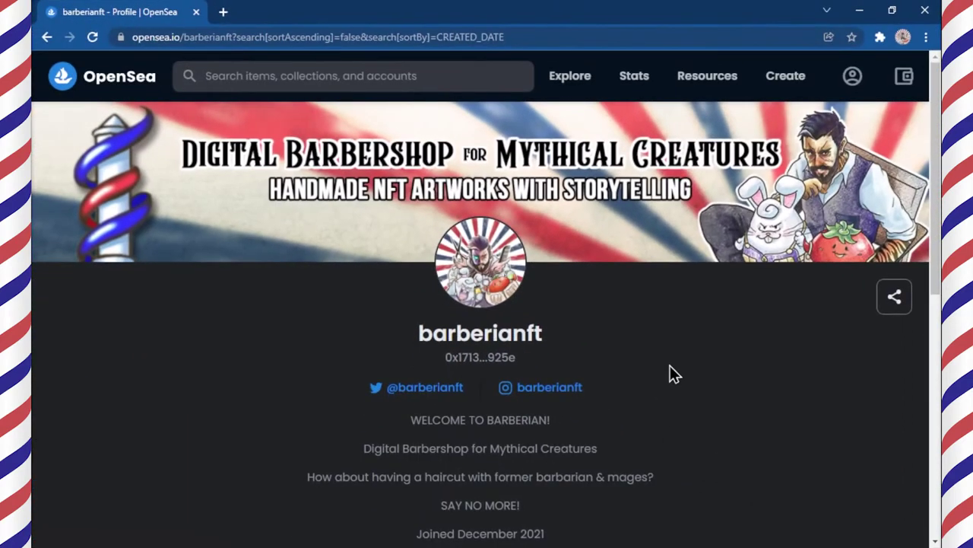
Switch to the browser and look through the barberianft profile page on OpenSea
scroll(673, 369, down, 7)
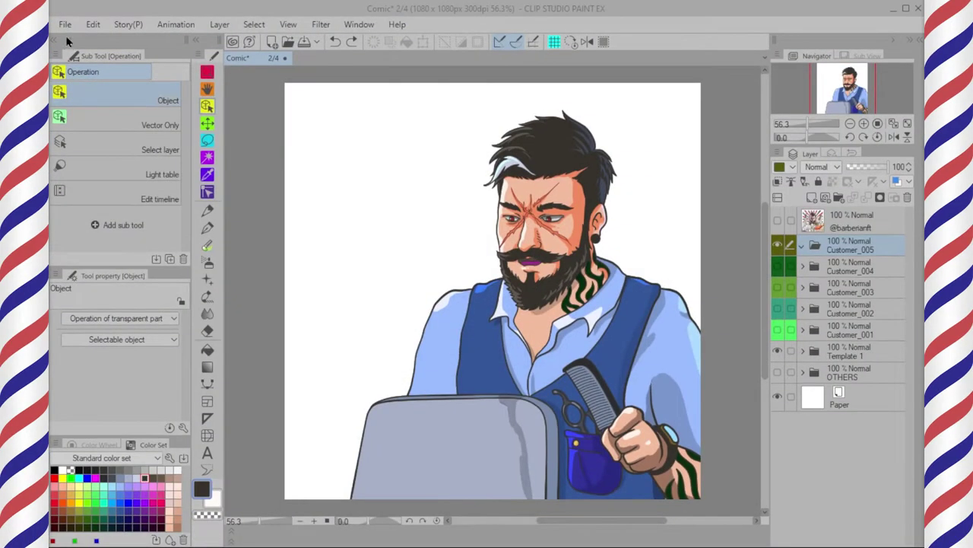
Examine the new-canvas settings for file name, width, height and resolution without creating a document
click(65, 24)
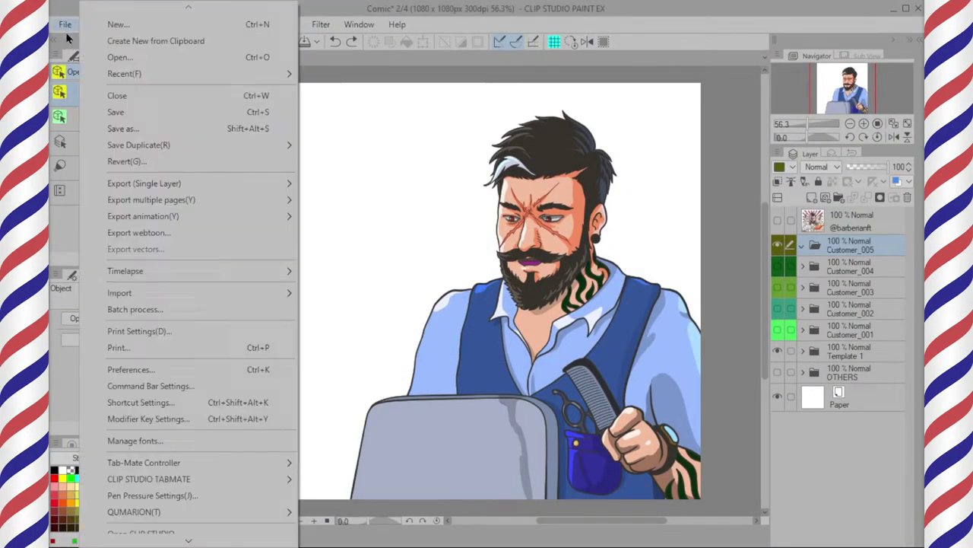
click(76, 28)
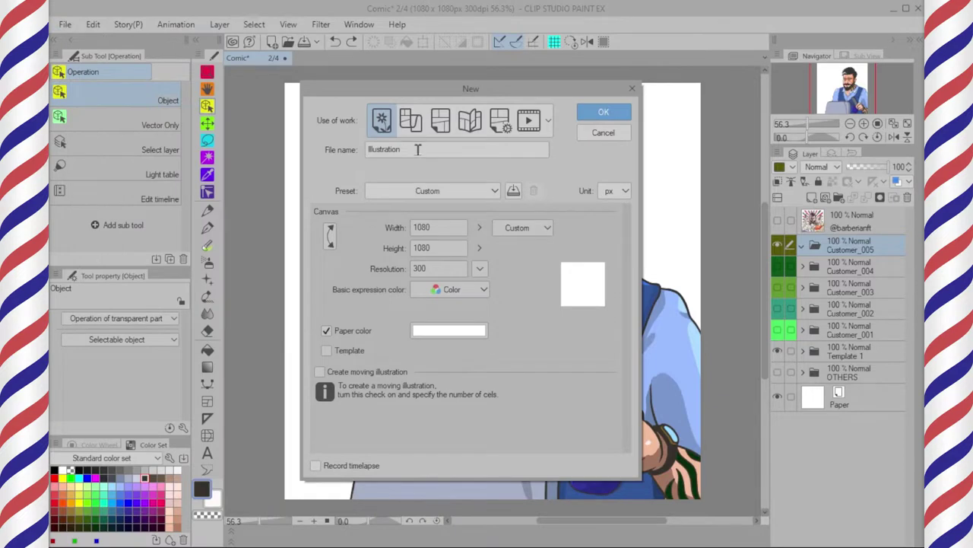
drag(417, 150, 339, 156)
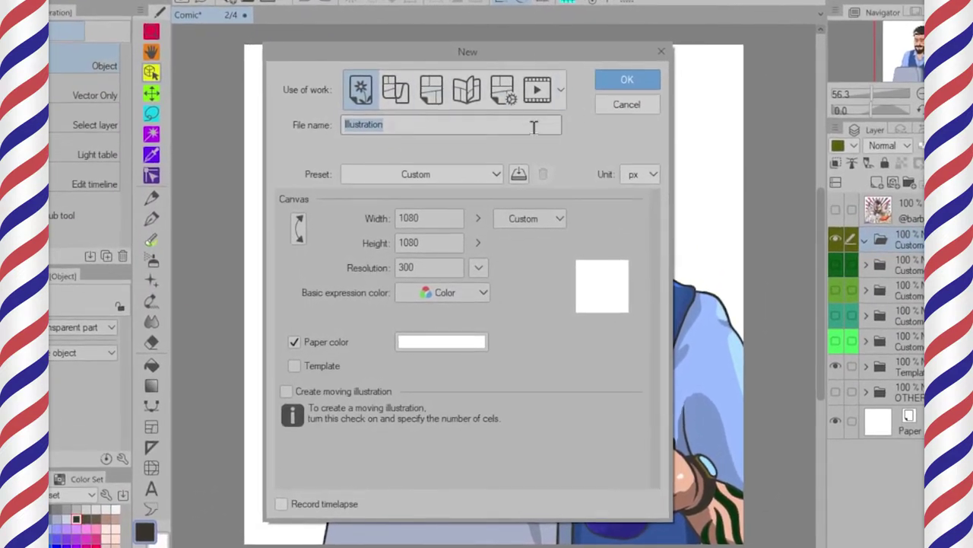
double_click(441, 219)
double_click(434, 242)
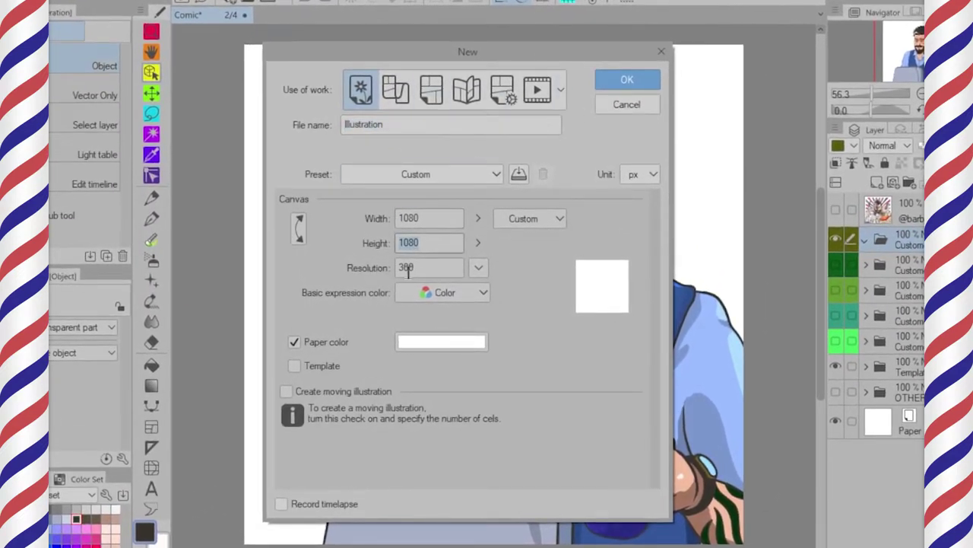
key(Tab)
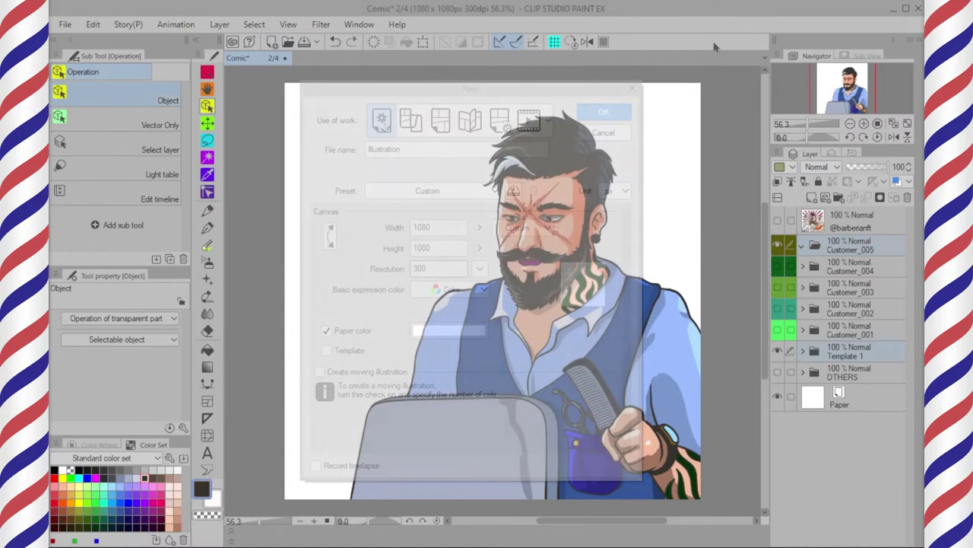
Set the Template 1 folder's opacity to 25%
click(842, 354)
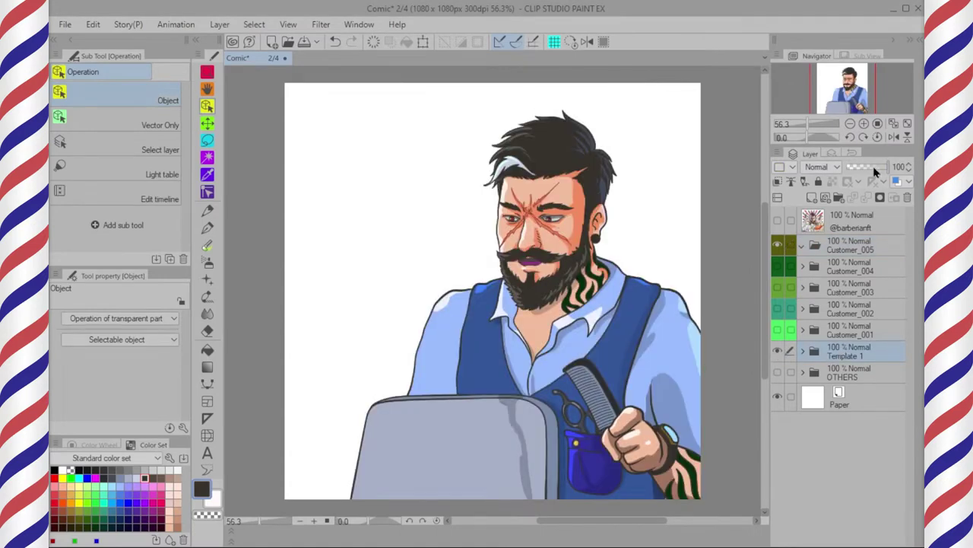
click(875, 167)
click(905, 161)
text(25)
key(Return)
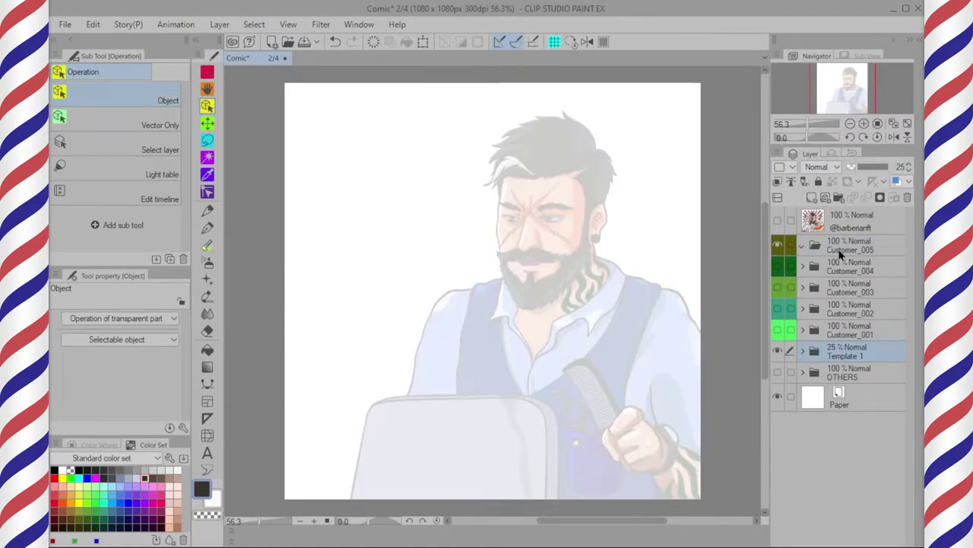
Add a new raster layer inside the Customer_005 folder and rename it CUSTOMER
click(841, 254)
click(811, 198)
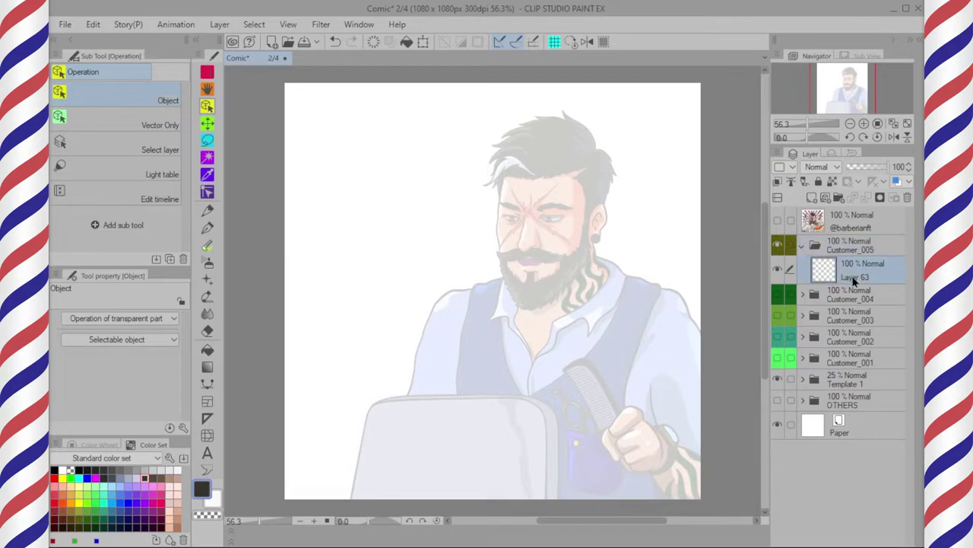
double_click(854, 277)
Show the Body type materials and place the female 3D drawing figure (Ver.2) on the canvas
click(919, 41)
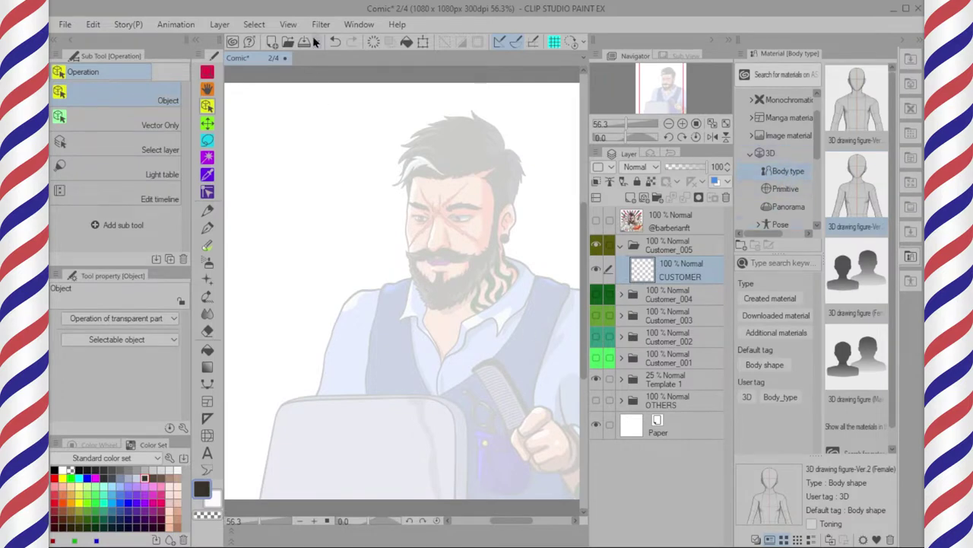
click(356, 25)
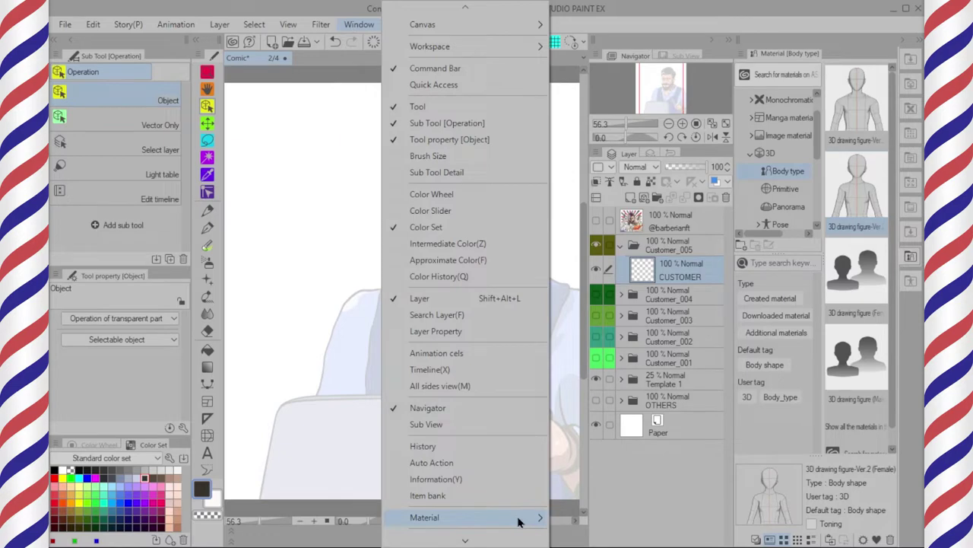
mouse_move(528, 525)
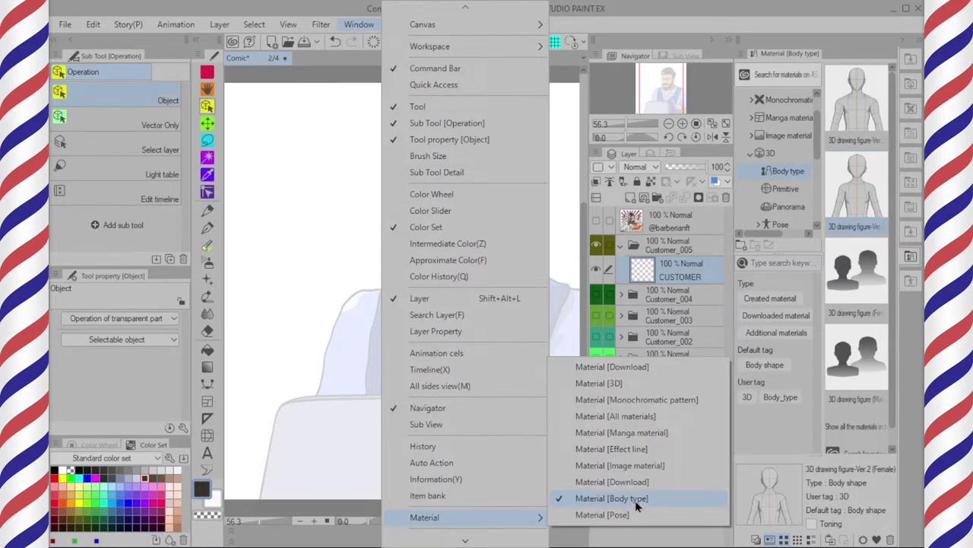
click(856, 194)
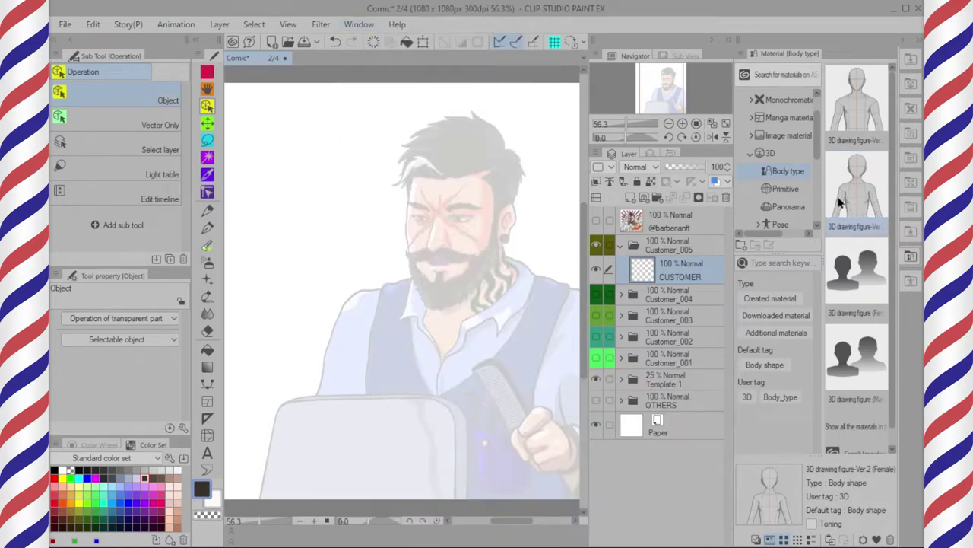
drag(854, 194, 459, 362)
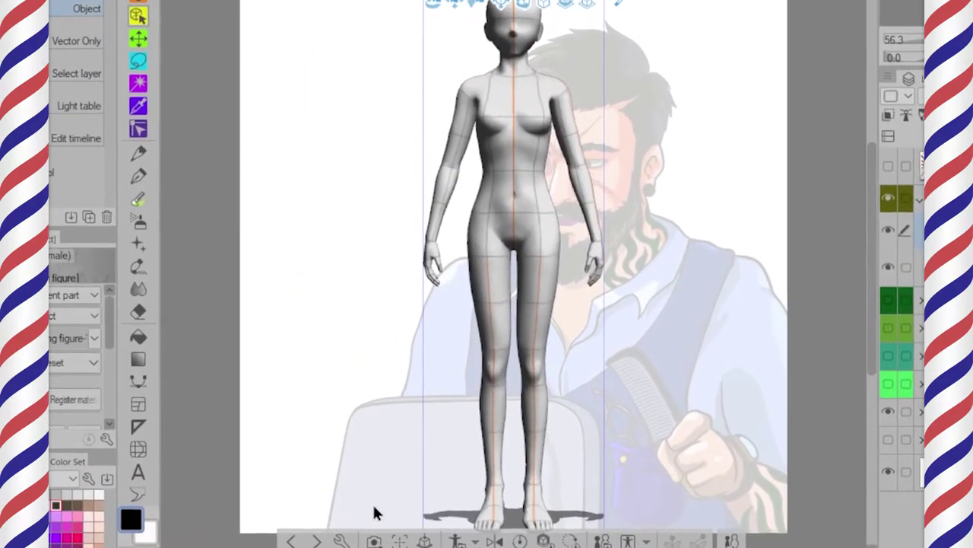
Try several camera angle presets on the 3D figure and choose the close-up side view facing left
click(374, 540)
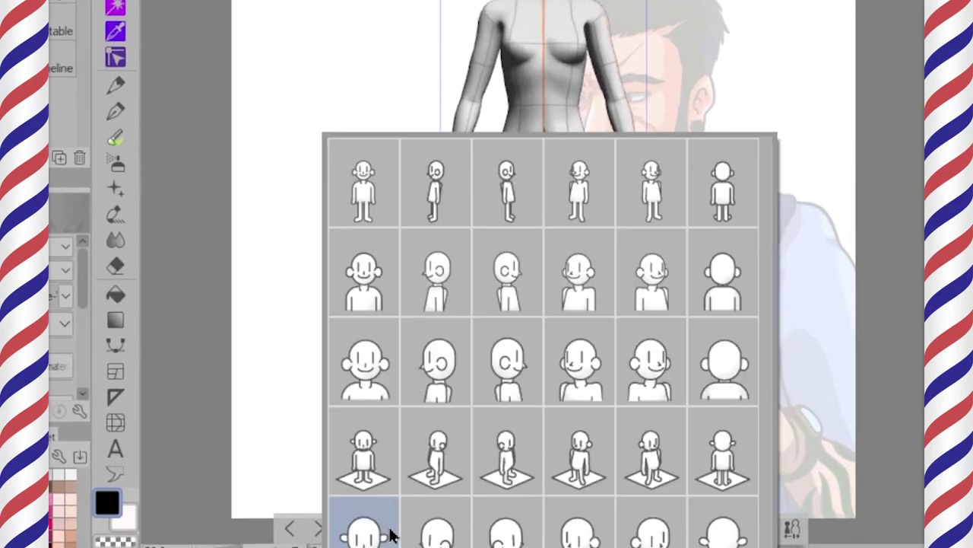
click(504, 283)
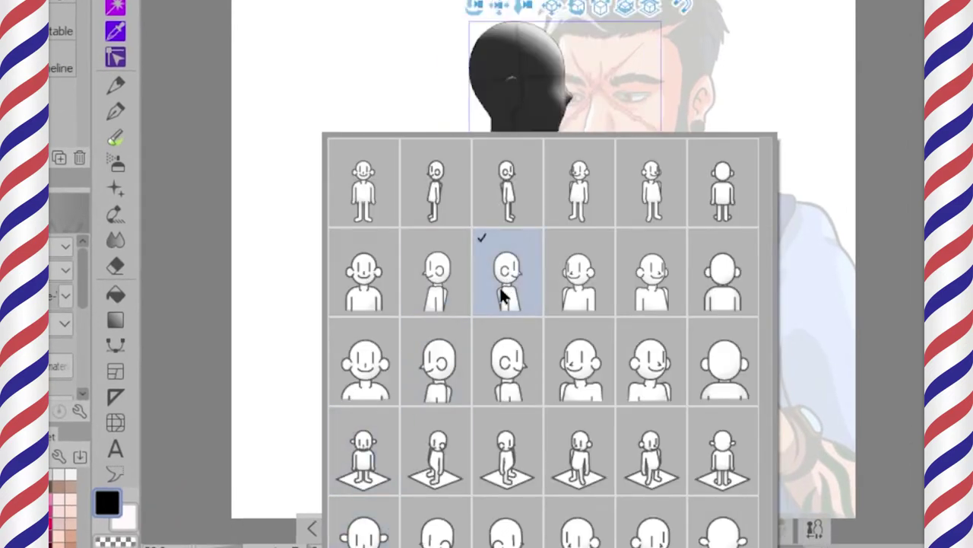
click(447, 293)
click(370, 298)
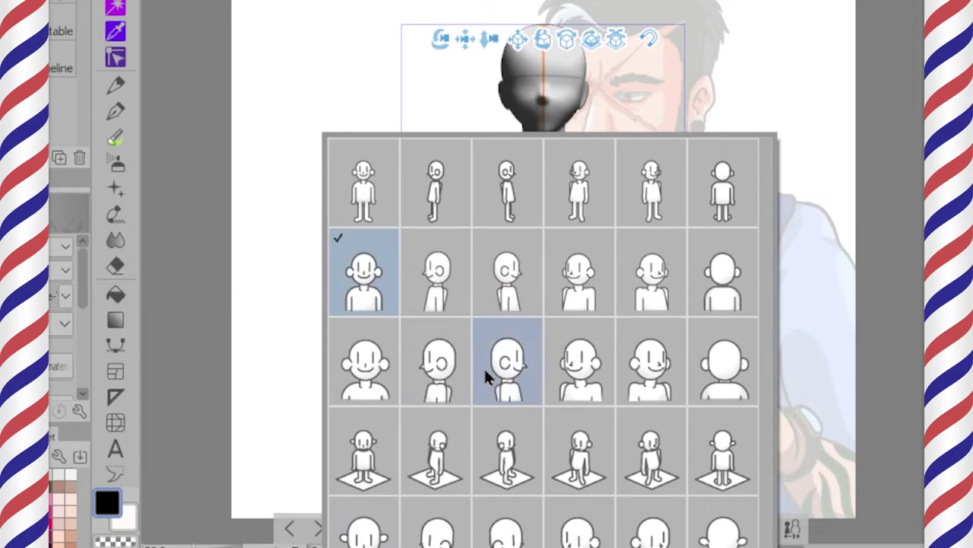
click(441, 393)
click(376, 392)
click(505, 387)
click(447, 389)
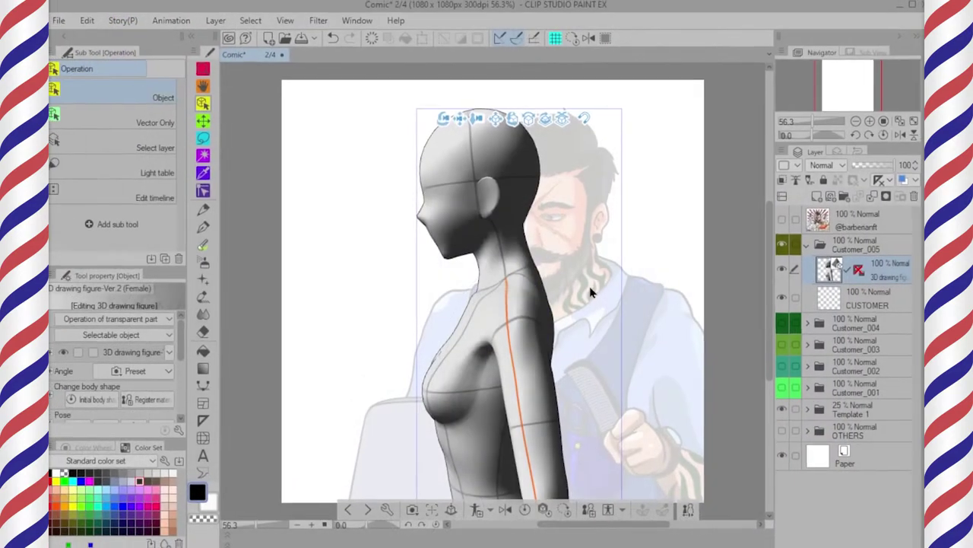
Rotate and shift the 3D figure into a three-quarter view facing left, with its head and shoulders over the barber chair
mouse_move(590, 287)
mouse_down()
mouse_move(667, 298)
mouse_move(628, 271)
mouse_move(642, 254)
mouse_up()
drag(422, 126, 395, 285)
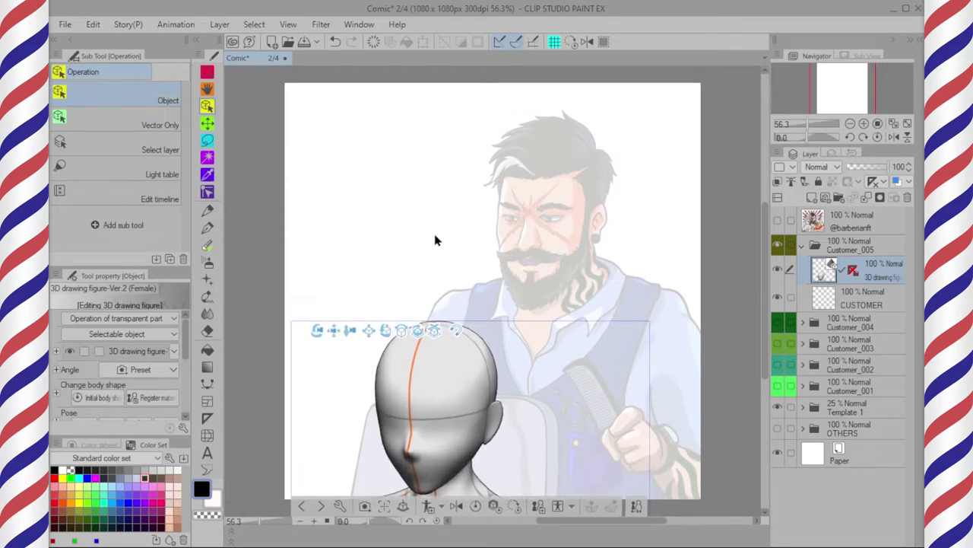
drag(344, 332, 350, 280)
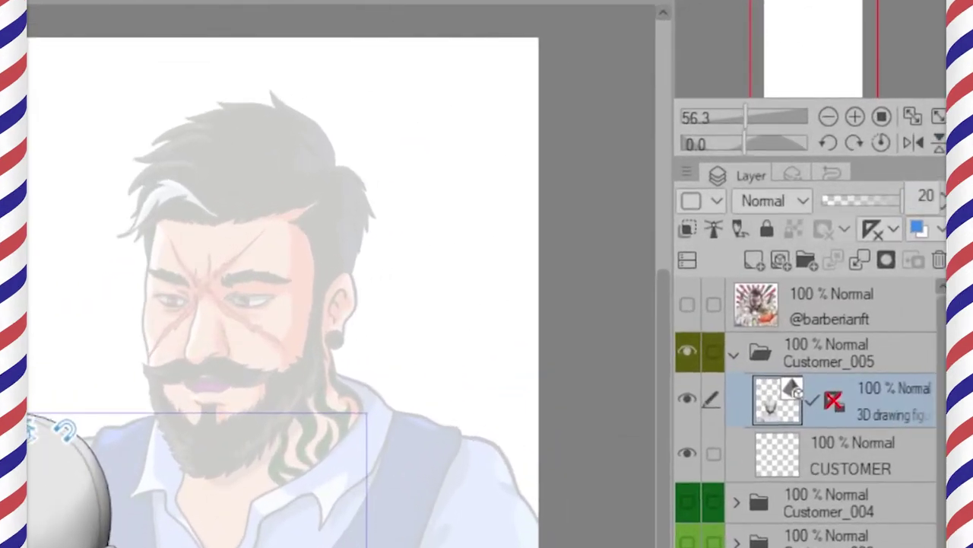
Set the 3D drawing figure layer's opacity to 50%
key(Return)
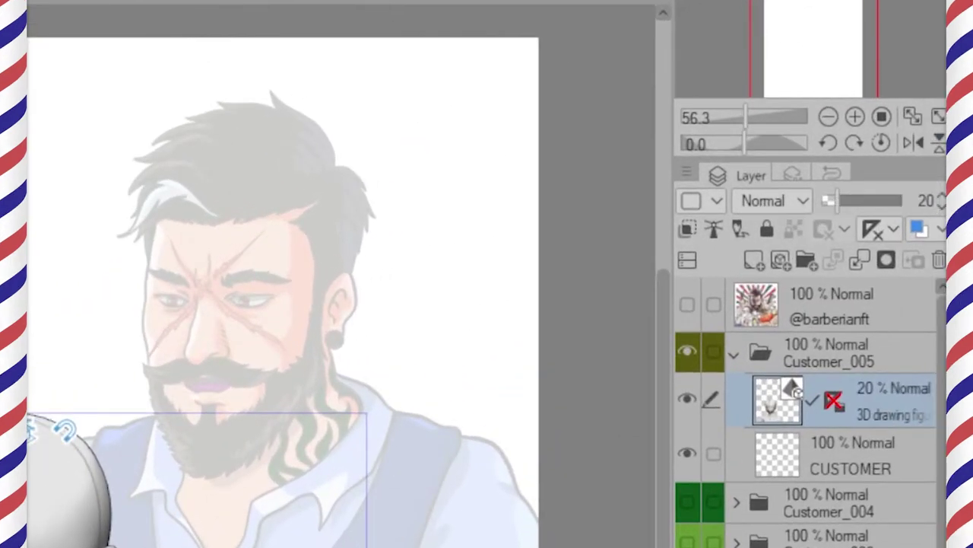
text(50)
key(Return)
click(822, 360)
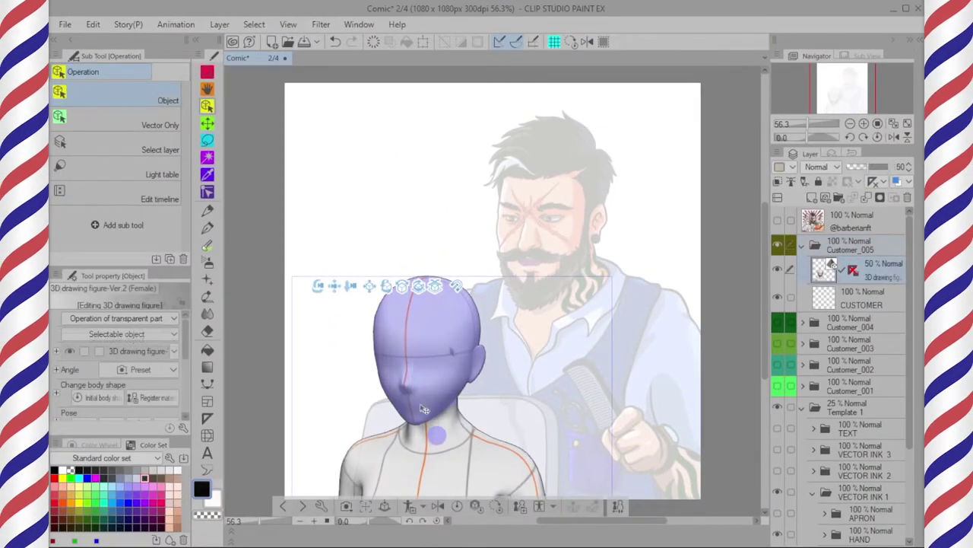
Try rotating the 3D figure's head on its own and undo the rotation
click(416, 388)
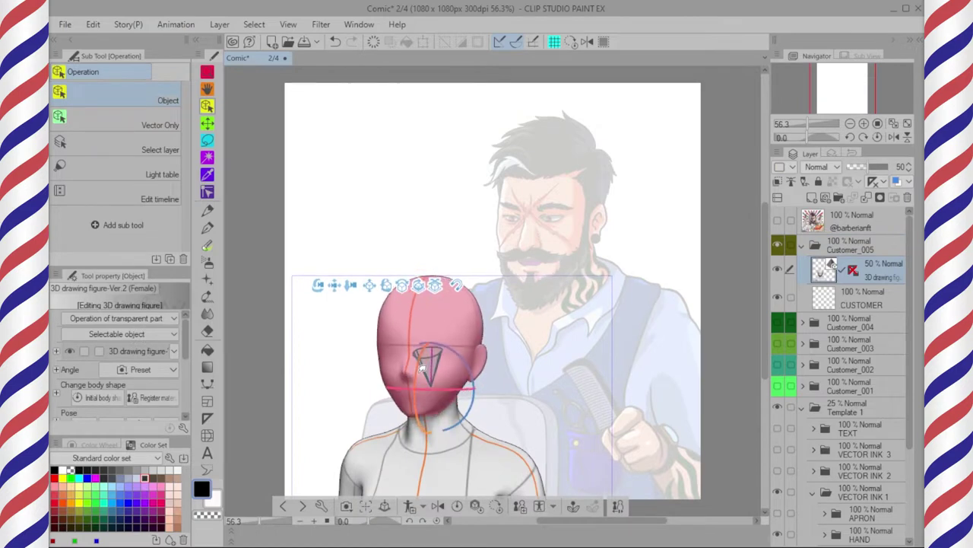
drag(438, 392, 470, 364)
key(ctrl+z)
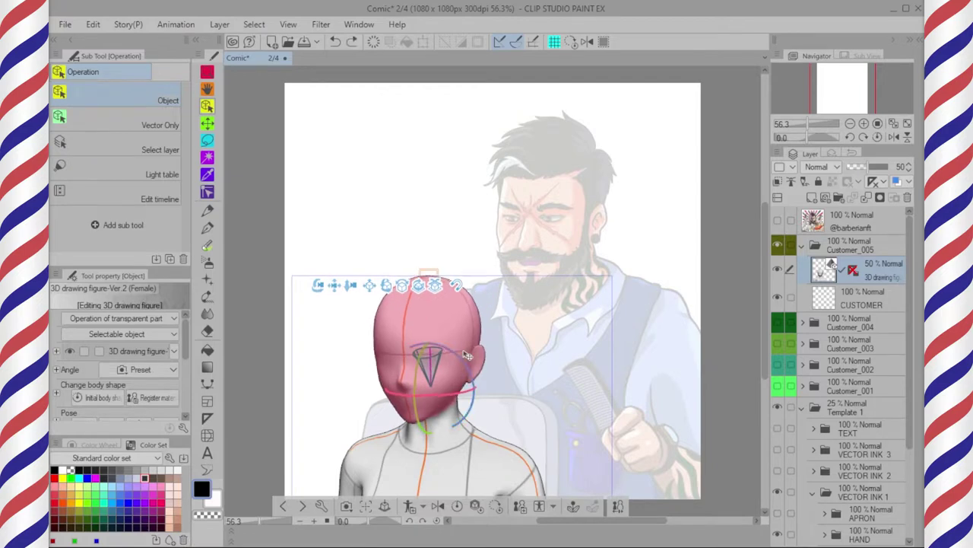
Move the CUSTOMER layer above the 3D drawing figure layer
click(852, 303)
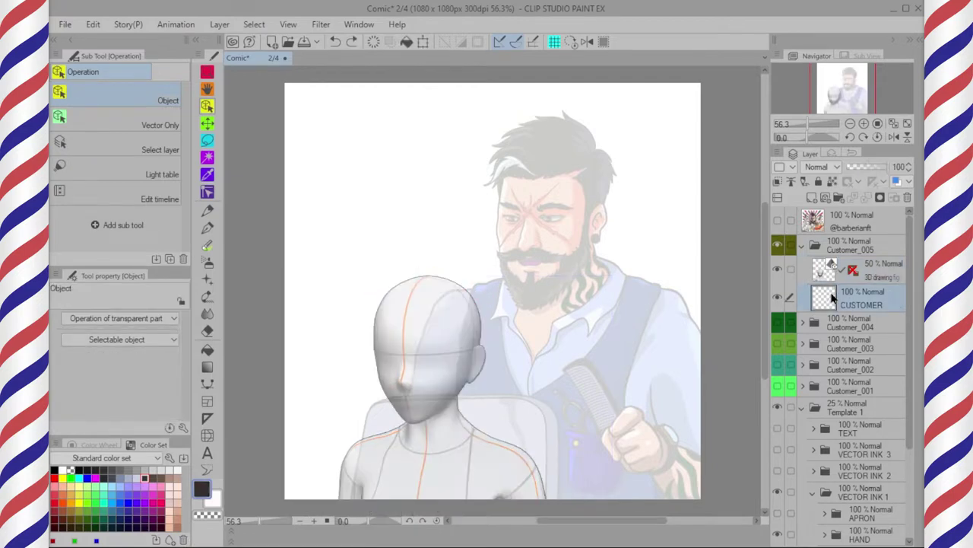
drag(825, 305, 829, 259)
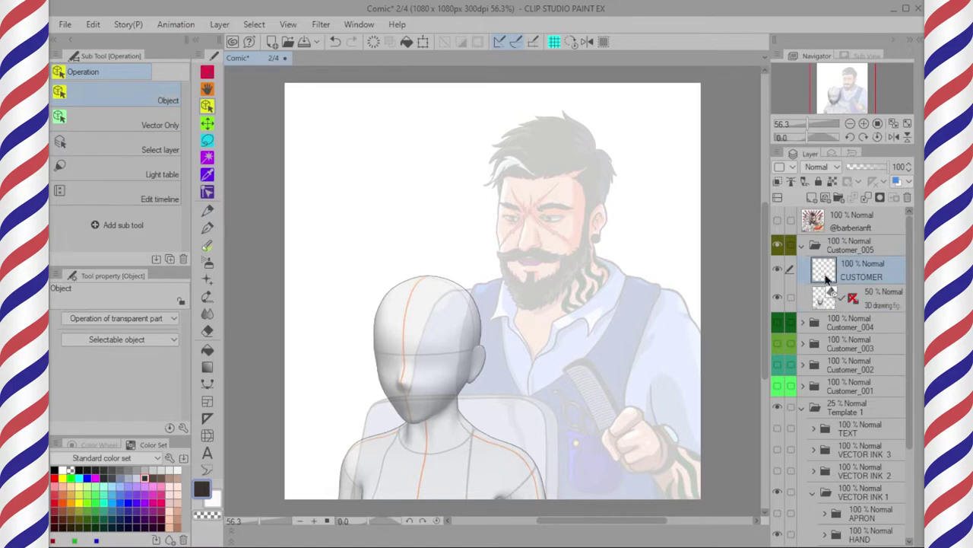
Choose the G-pen for drawing and increase its brush size to 15
click(208, 228)
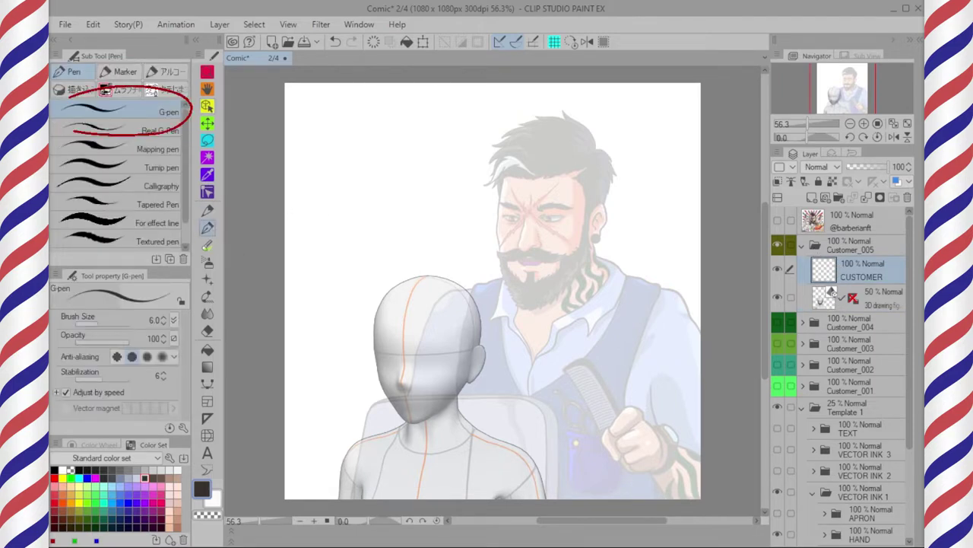
key(])
key(])
key(])
key(])
key(])
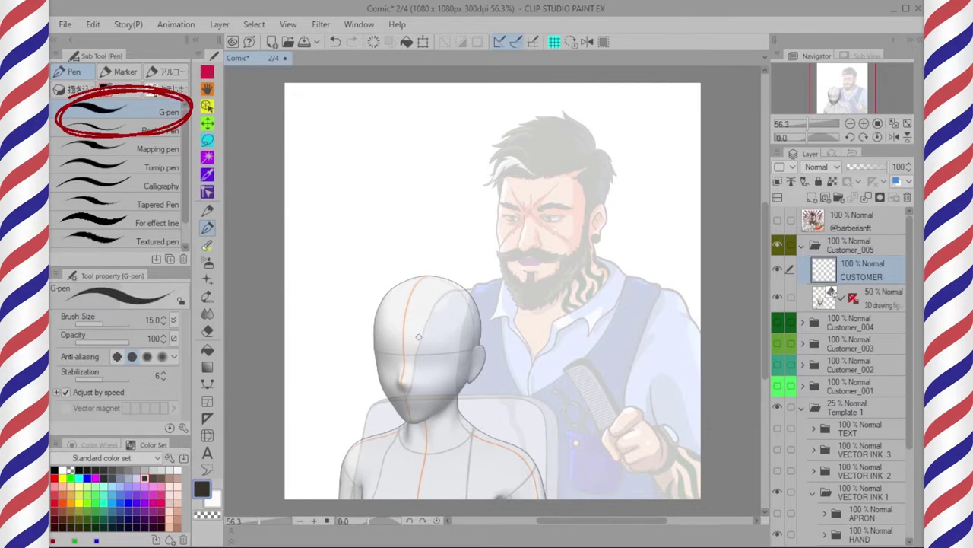
Sketch wavy hair strands down the left side of the 3D head on the DRAFT layer with the G-pen at size 12
scroll(421, 339, up, 5)
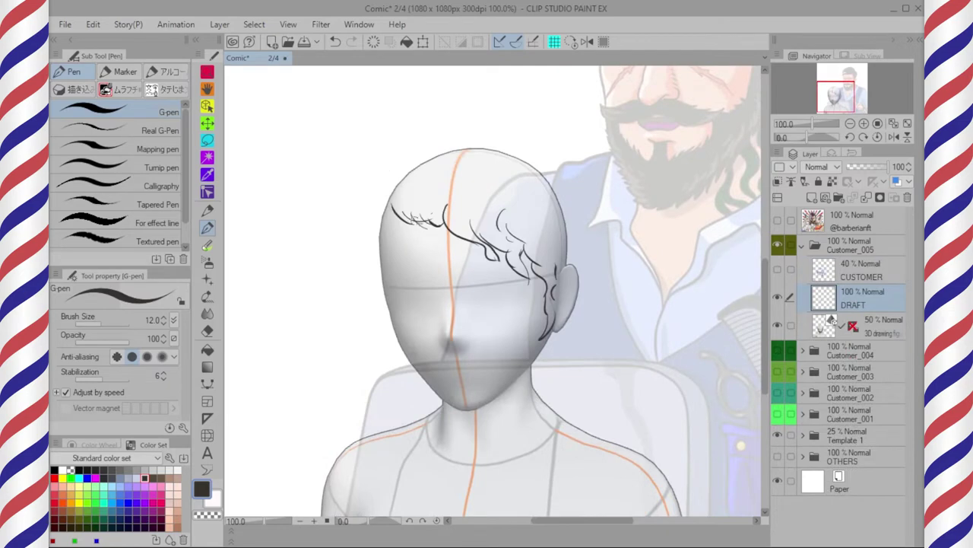
drag(386, 225, 439, 223)
drag(395, 229, 380, 265)
drag(375, 230, 379, 270)
drag(355, 239, 365, 266)
drag(373, 273, 382, 297)
drag(385, 295, 382, 321)
drag(373, 193, 369, 215)
Complete the draft outline with the outer hair contour, the right-hand curls, a long pointed ear and the facial features
mouse_move(622, 245)
mouse_down()
mouse_move(585, 265)
mouse_move(537, 349)
mouse_move(533, 460)
mouse_up()
drag(578, 327, 563, 415)
drag(601, 300, 555, 380)
drag(410, 155, 445, 120)
mouse_move(376, 190)
mouse_down()
mouse_move(544, 137)
mouse_move(604, 247)
mouse_move(620, 323)
mouse_up()
drag(354, 297, 396, 441)
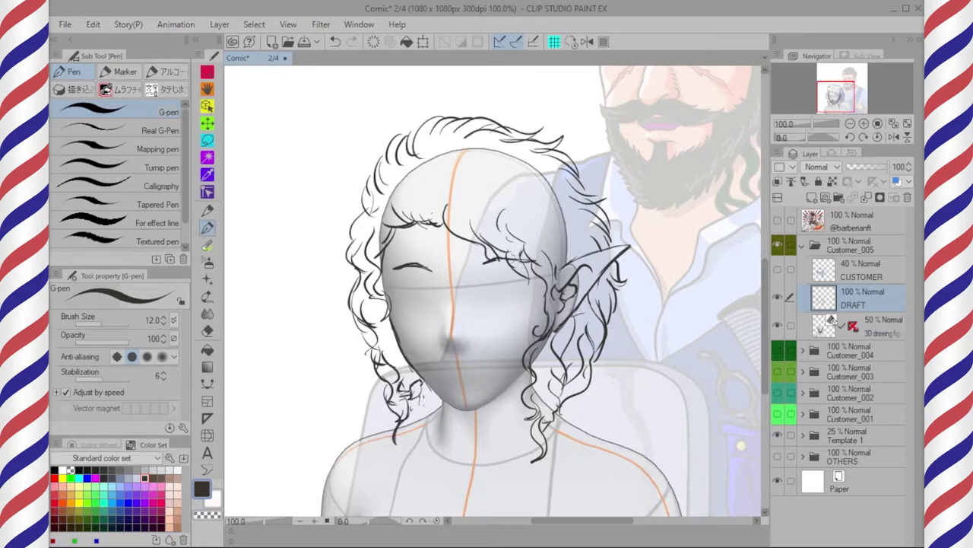
drag(444, 345, 509, 350)
key([)
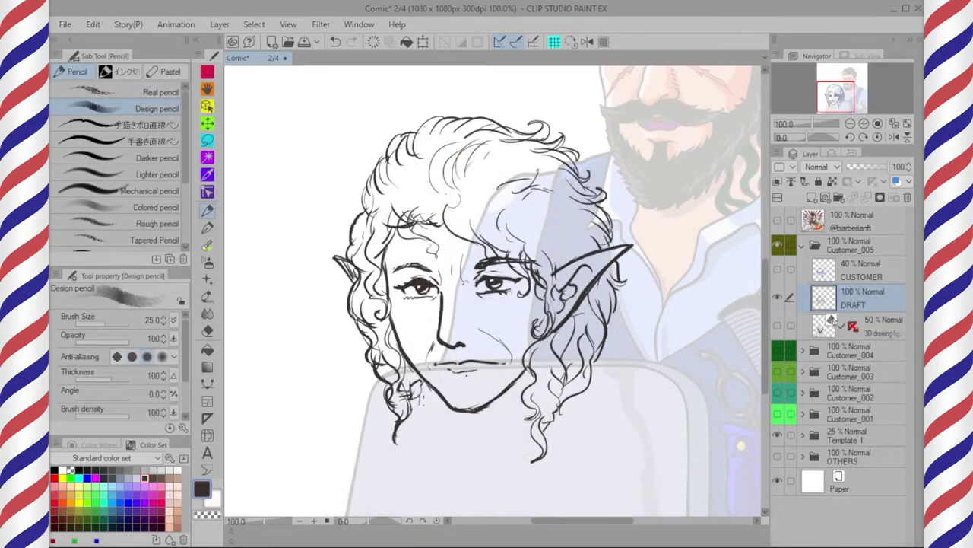
Shade the left edge of the face and the underside of the nose with the Design pencil
mouse_move(397, 228)
mouse_down()
mouse_move(395, 270)
mouse_move(435, 384)
mouse_up()
drag(447, 342, 464, 341)
mouse_move(381, 265)
mouse_down()
mouse_move(376, 310)
mouse_move(415, 384)
mouse_up()
Shade the left curls, the front locks and the hairline above the forehead with a larger Design pencil
key(])
drag(414, 376, 399, 397)
drag(384, 181, 373, 247)
drag(361, 228, 399, 236)
drag(390, 176, 403, 216)
drag(420, 165, 427, 214)
mouse_move(441, 170)
mouse_down()
mouse_move(450, 223)
mouse_move(479, 237)
mouse_up()
mouse_move(401, 253)
mouse_down()
mouse_move(440, 233)
mouse_move(470, 257)
mouse_up()
Shade the right part of the fringe and the curls hanging in front of the pointed ear with a smaller pencil
key([)
mouse_move(482, 192)
mouse_down()
mouse_move(473, 228)
mouse_move(537, 260)
mouse_up()
key([)
drag(520, 228, 558, 289)
mouse_move(541, 277)
mouse_down()
mouse_move(550, 308)
mouse_move(538, 332)
mouse_up()
mouse_move(544, 338)
mouse_down()
mouse_move(532, 380)
mouse_move(543, 447)
mouse_move(560, 409)
mouse_up()
Add dark accents to the upper locks on both sides and shade the hair behind the pointed ear
key([)
key([)
drag(543, 161, 513, 183)
drag(521, 158, 525, 180)
drag(398, 168, 406, 184)
key(])
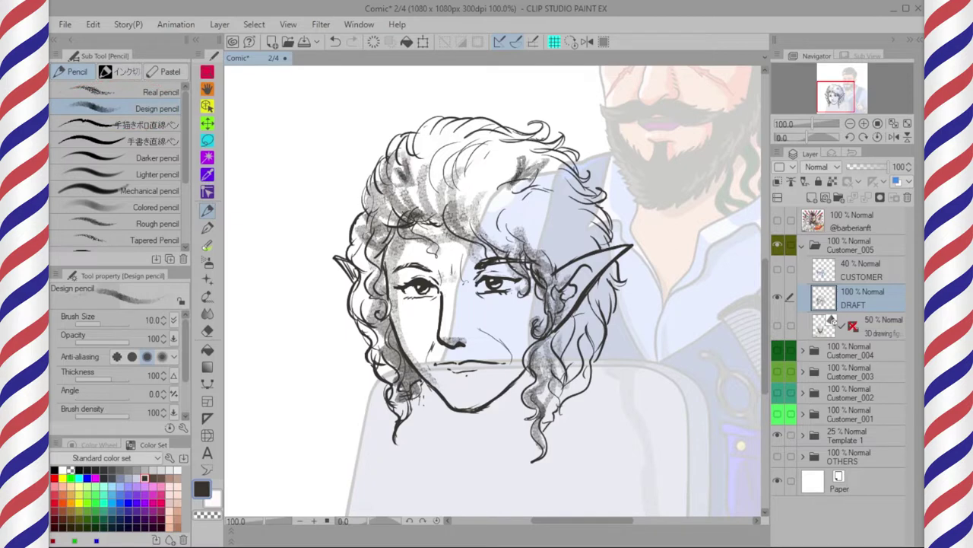
mouse_move(567, 247)
mouse_down()
mouse_move(566, 357)
mouse_move(593, 381)
mouse_up()
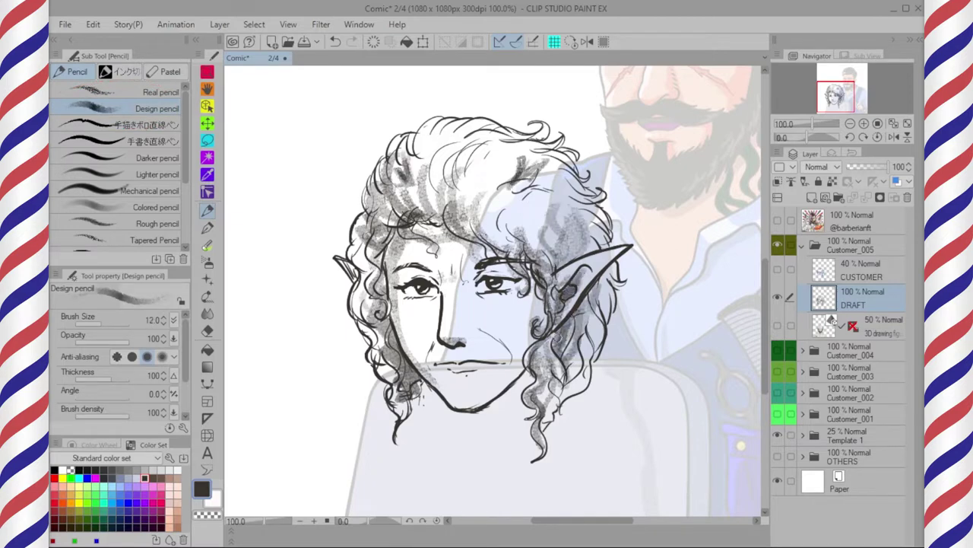
Hide the Template 1 folder and shade the mouth area, chin, cheeks and nose bridge with the Design pencil
click(778, 434)
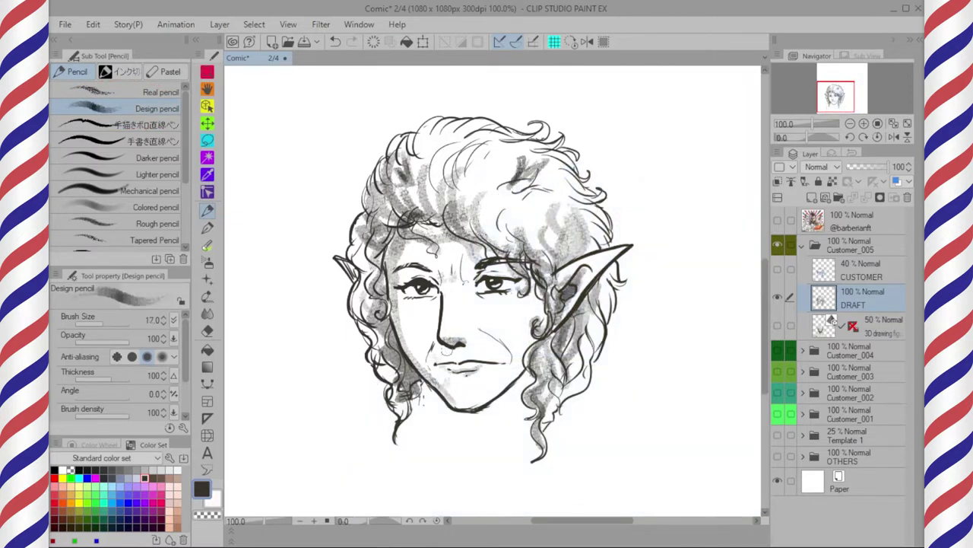
drag(470, 357, 433, 360)
drag(430, 365, 455, 403)
drag(479, 329, 526, 364)
drag(536, 290, 534, 350)
key([)
drag(435, 304, 423, 335)
drag(479, 296, 498, 315)
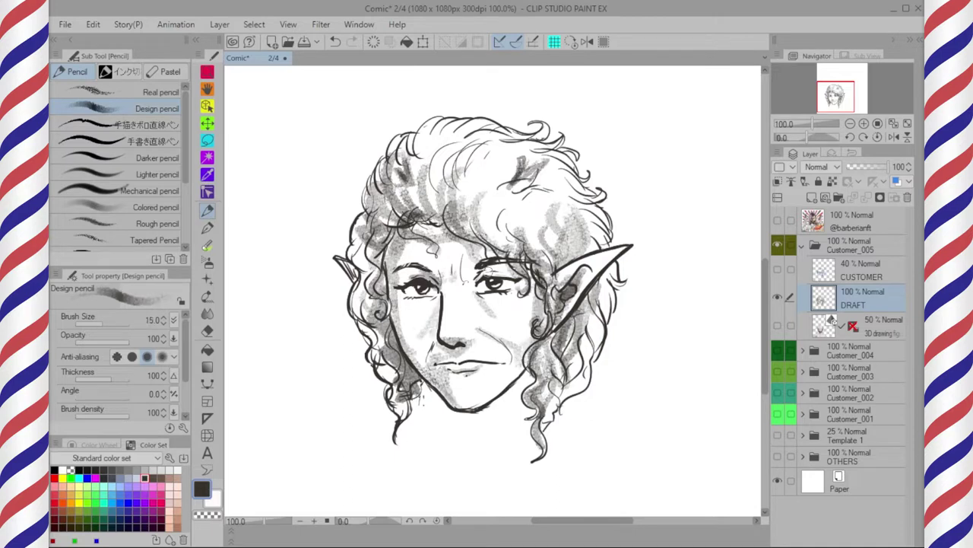
Touch up the pencil shading along the left curls, using transparent colour to lighten part of it
drag(381, 232, 391, 315)
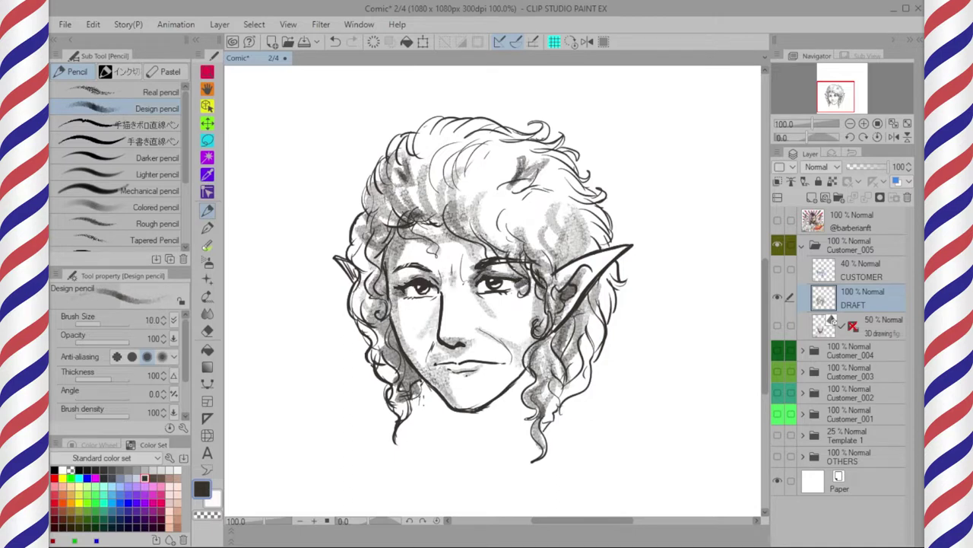
drag(363, 263, 372, 338)
key(c)
drag(354, 216, 351, 252)
key(c)
Shade the crown and the middle locks of the hair with an enlarged Design pencil
key(bracketright)
key(bracketright)
key(bracketright)
drag(428, 121, 453, 161)
drag(479, 171, 505, 251)
drag(553, 187, 505, 241)
Deepen the shading between the upper and outer hair locks with the Design pencil reduced to size 12
key(bracketleft)
key(bracketleft)
drag(553, 159, 521, 187)
drag(396, 157, 405, 190)
mouse_move(411, 160)
mouse_down()
mouse_move(396, 196)
mouse_move(426, 213)
mouse_up()
drag(465, 150, 435, 203)
drag(601, 198, 586, 247)
drag(558, 161, 597, 224)
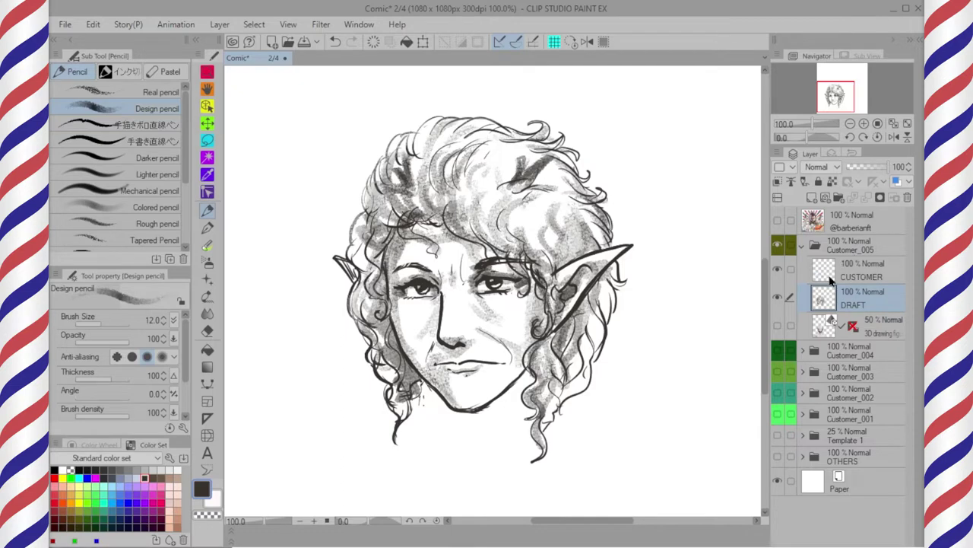
Set the DRAFT layer's opacity to 30% and make CUSTOMER the active layer
text(30)
key(Return)
click(861, 271)
Ink the curls falling over the forehead on the CUSTOMER layer with the Mapping pen at size 7
scroll(426, 226, up, 2)
key(p)
drag(420, 198, 538, 311)
mouse_move(538, 311)
mouse_down()
mouse_move(520, 269)
mouse_move(462, 276)
mouse_up()
drag(416, 201, 500, 316)
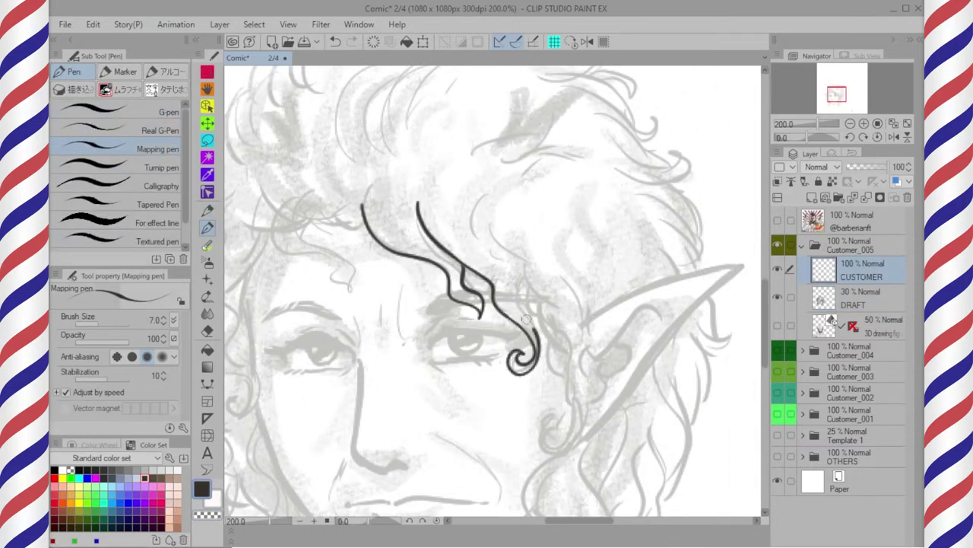
drag(492, 246, 549, 327)
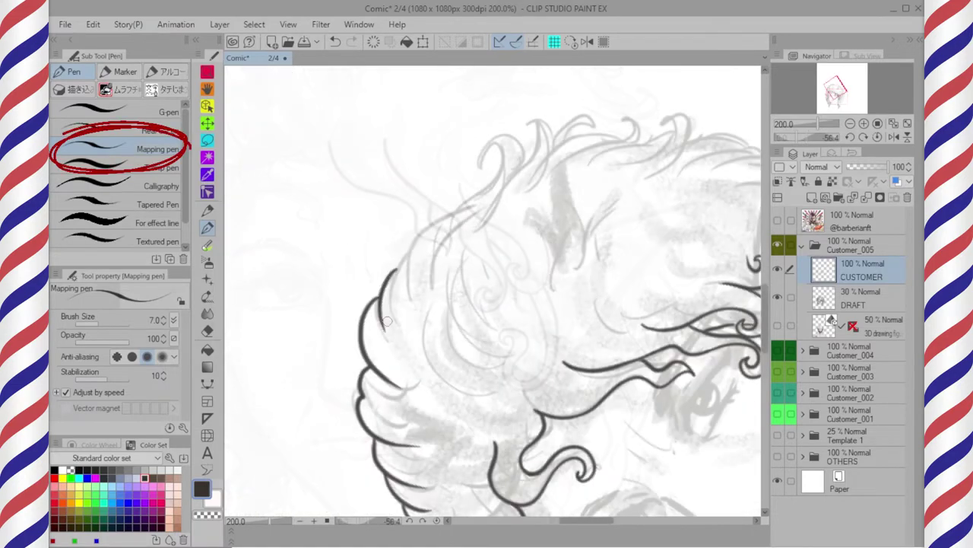
Ink the outer contour and remaining locks of the hair over the faded draft with the Mapping pen
drag(241, 227, 408, 230)
drag(394, 231, 427, 260)
drag(349, 256, 448, 256)
drag(354, 245, 411, 347)
drag(365, 250, 357, 367)
drag(481, 206, 464, 291)
drag(420, 199, 389, 270)
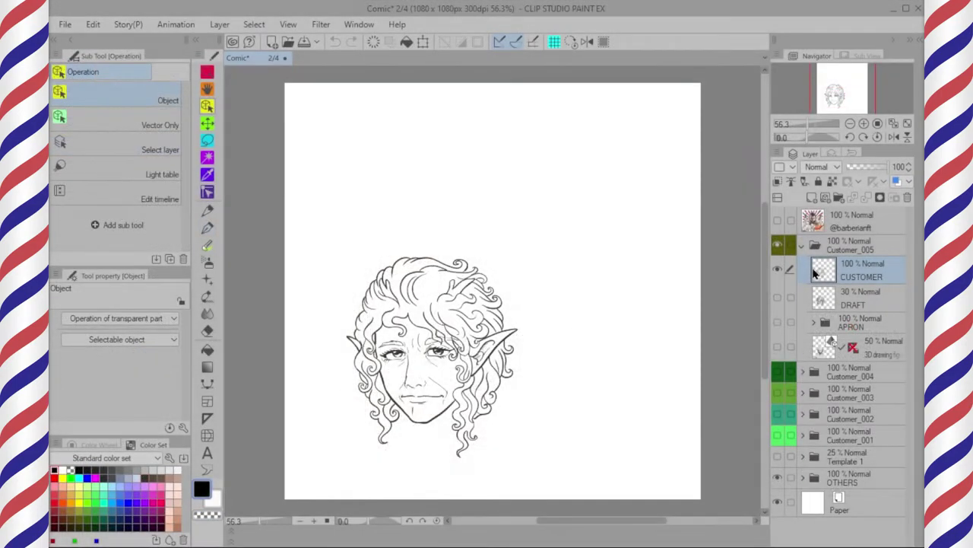
Create a new layer named BLOCKING and place it directly below the CUSTOMER layer
click(812, 197)
double_click(848, 278)
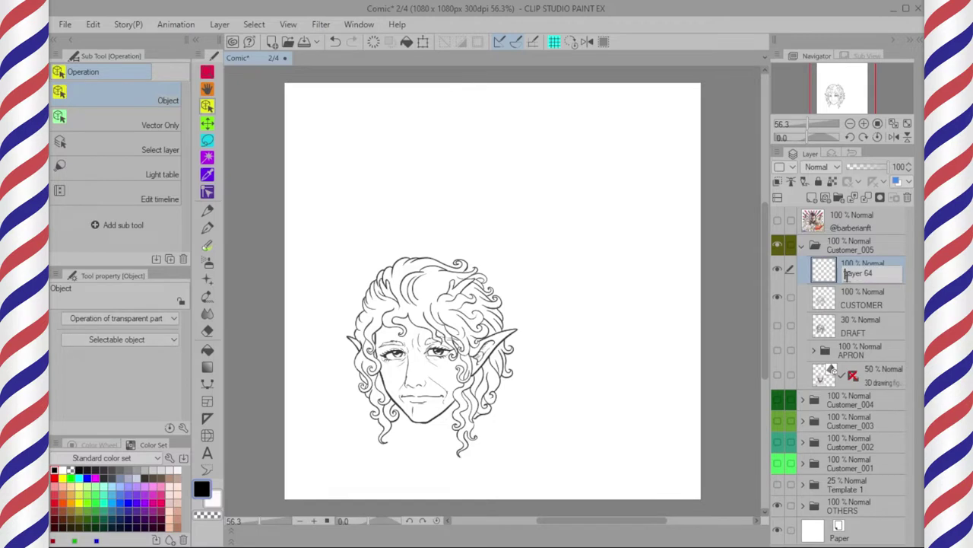
key(Return)
drag(823, 277, 825, 310)
Auto-select the empty area around the CUSTOMER line art, invert the selection and fill the head in dark magenta on BLOCKING
click(827, 262)
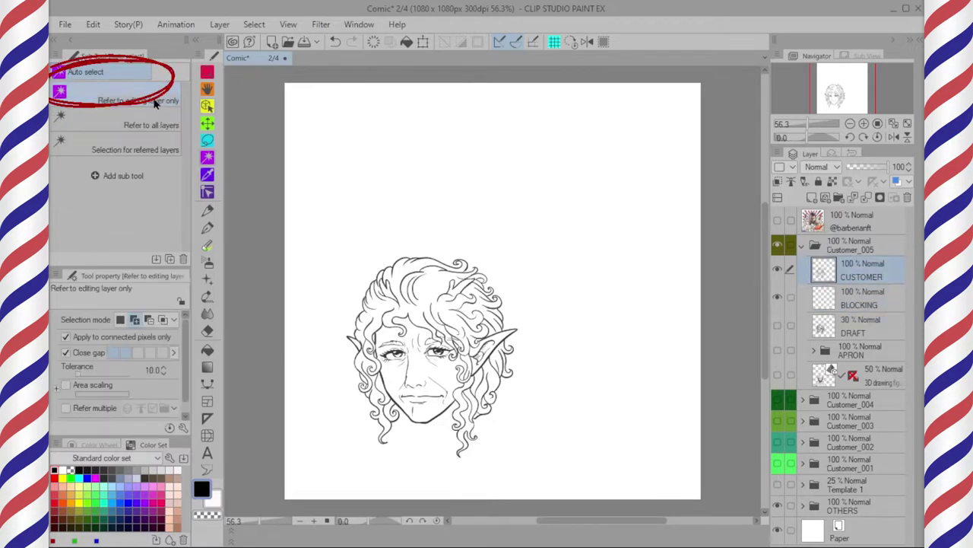
click(606, 329)
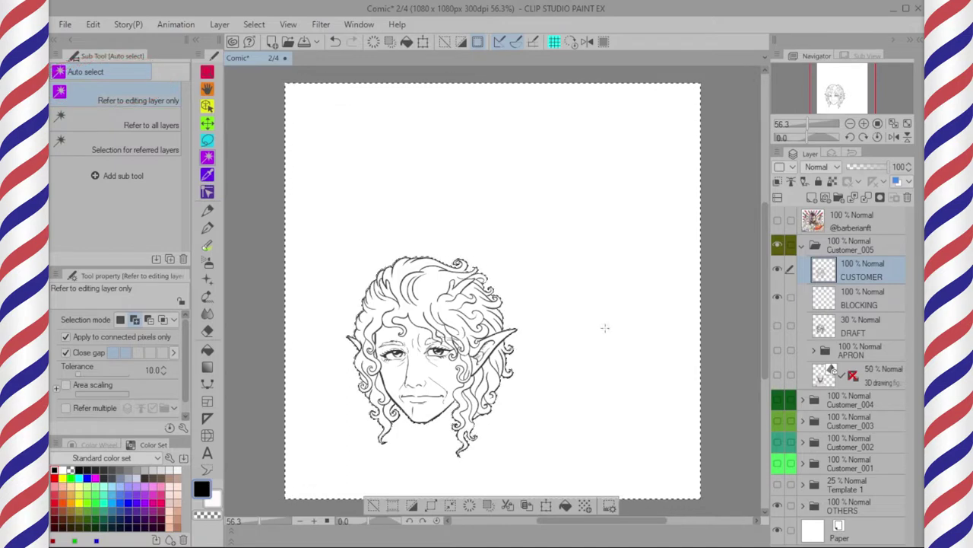
click(830, 302)
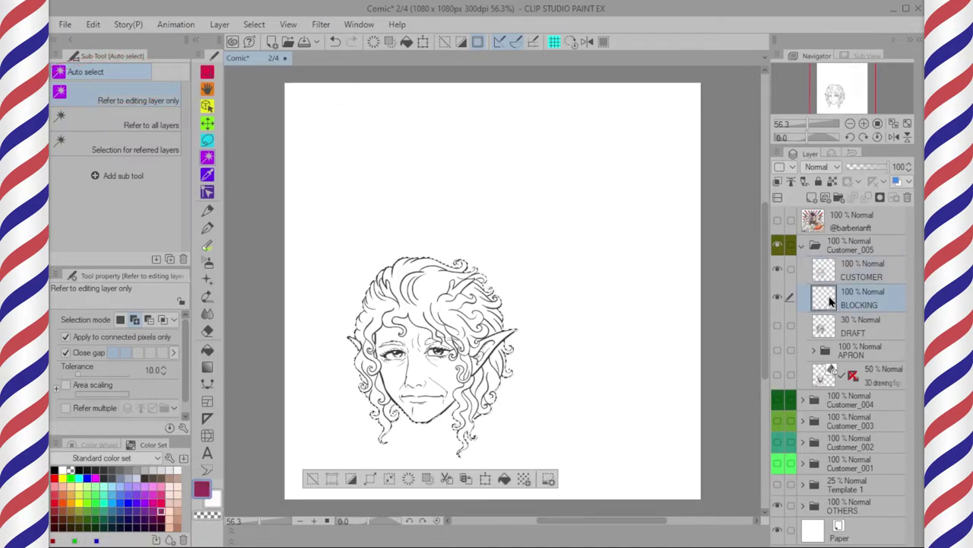
key(ctrl+d)
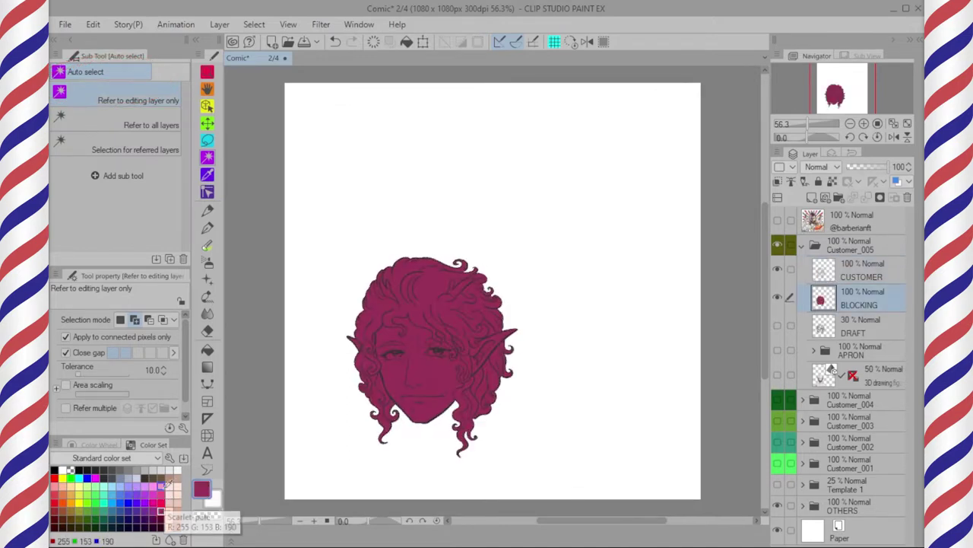
Check the fill with the CUSTOMER line art switched off and on, and lock the BLOCKING layer's transparent pixels
scroll(482, 311, up, 6)
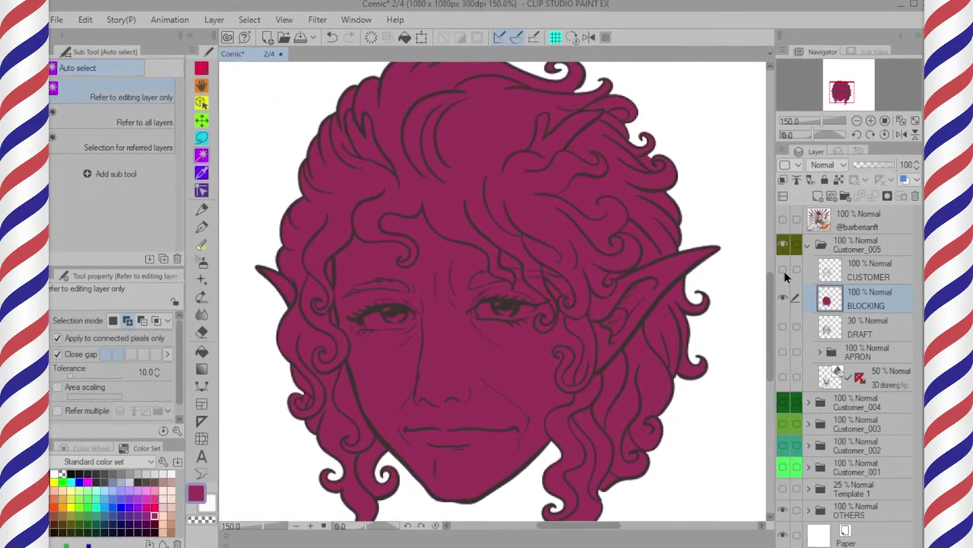
click(777, 269)
click(777, 269)
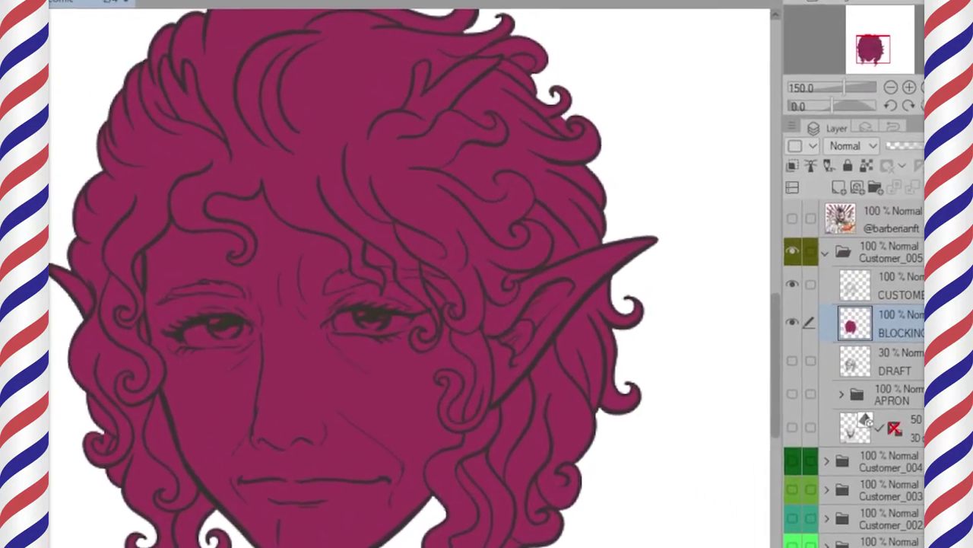
click(865, 172)
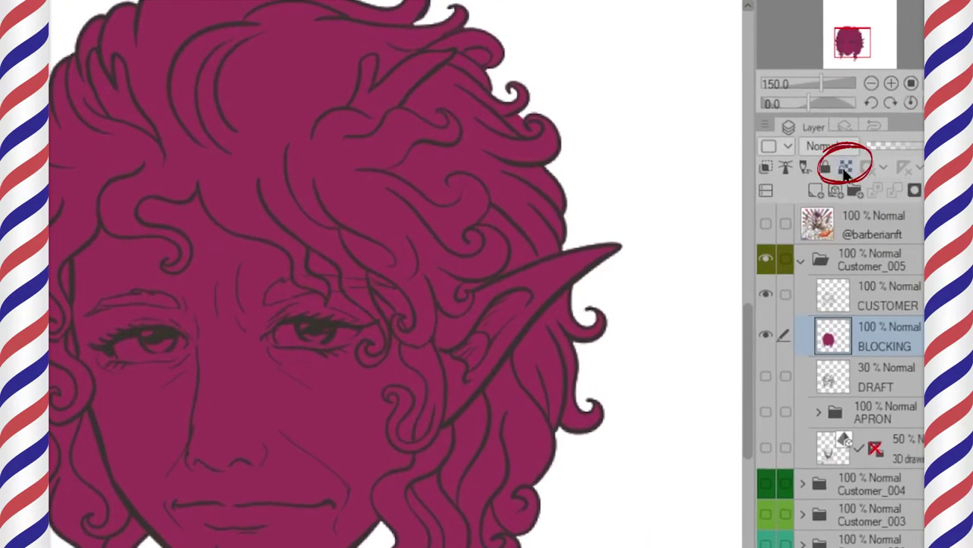
Paint the ears and face in a pale peach skin tone on the BLOCKING layer with the Turnip pen at size 8
scroll(171, 376, up, 1)
drag(171, 376, 295, 405)
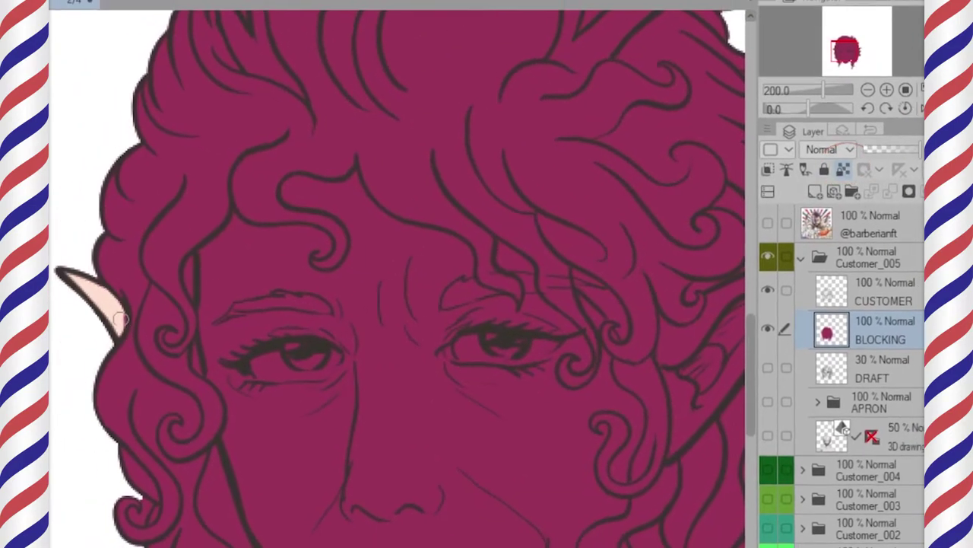
drag(257, 333, 254, 256)
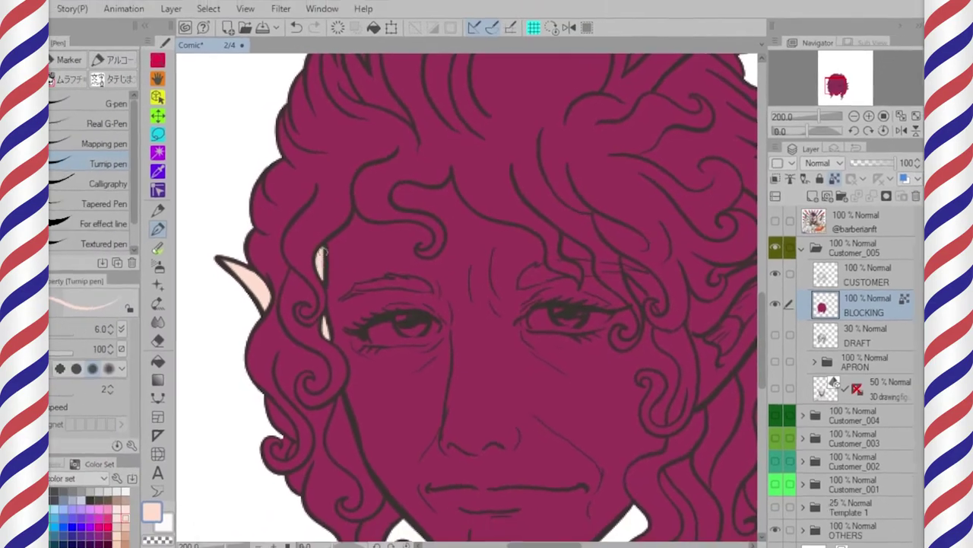
drag(271, 354, 260, 288)
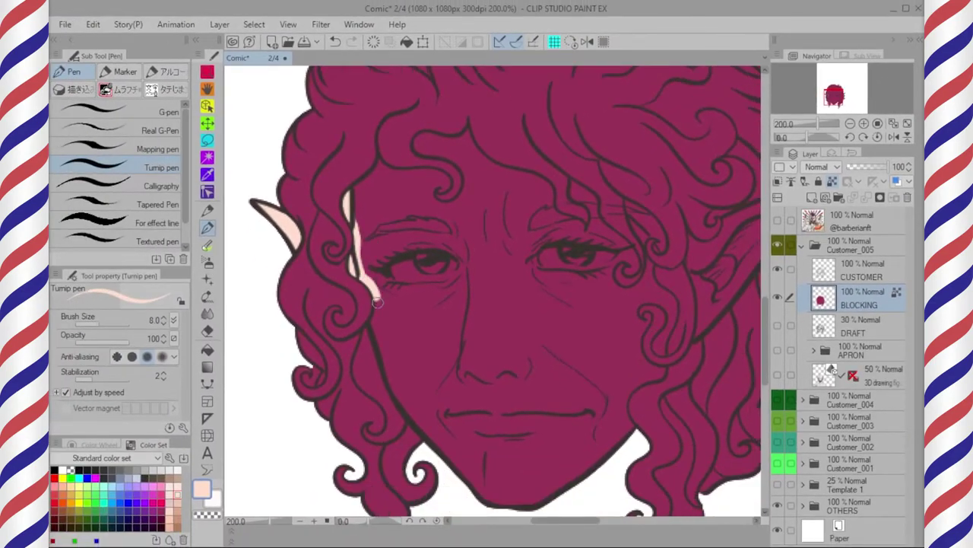
drag(378, 303, 373, 327)
drag(385, 331, 364, 273)
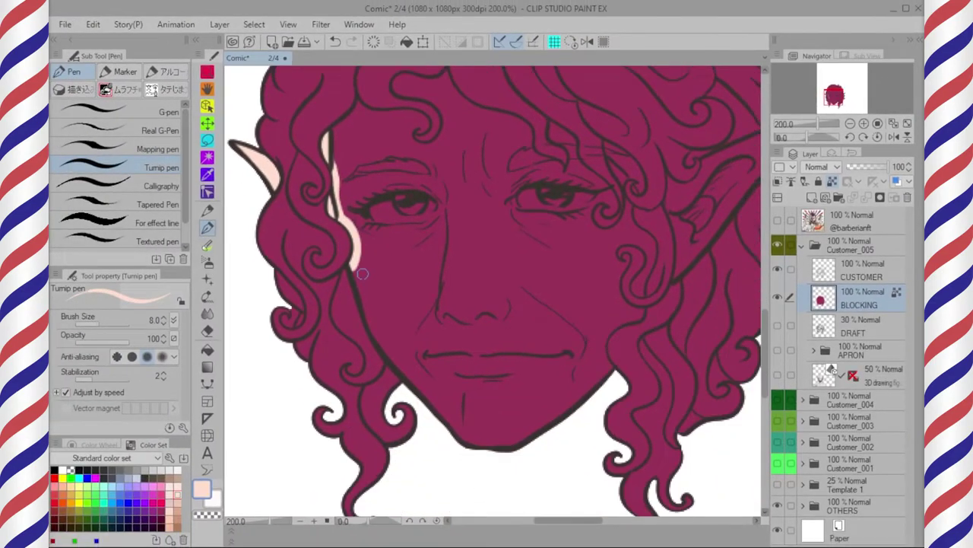
mouse_move(437, 386)
mouse_down()
mouse_move(490, 444)
mouse_move(520, 448)
mouse_up()
scroll(535, 306, up, 1)
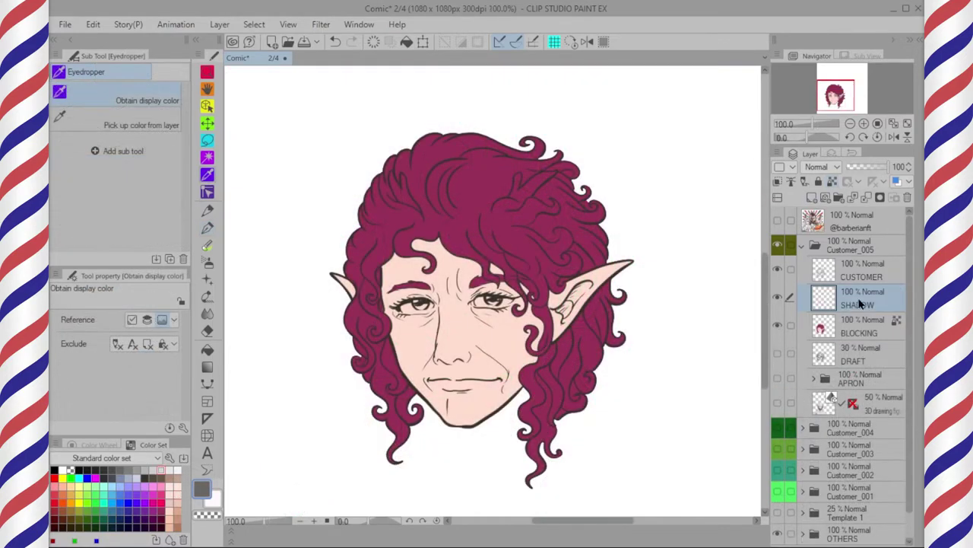
Paint dark, medium and light grey swatches beside the head on the SHADOW layer with the Turnip pen
click(112, 470)
click(208, 227)
drag(652, 190, 658, 243)
click(128, 470)
drag(686, 183, 693, 244)
click(144, 470)
drag(720, 184, 723, 240)
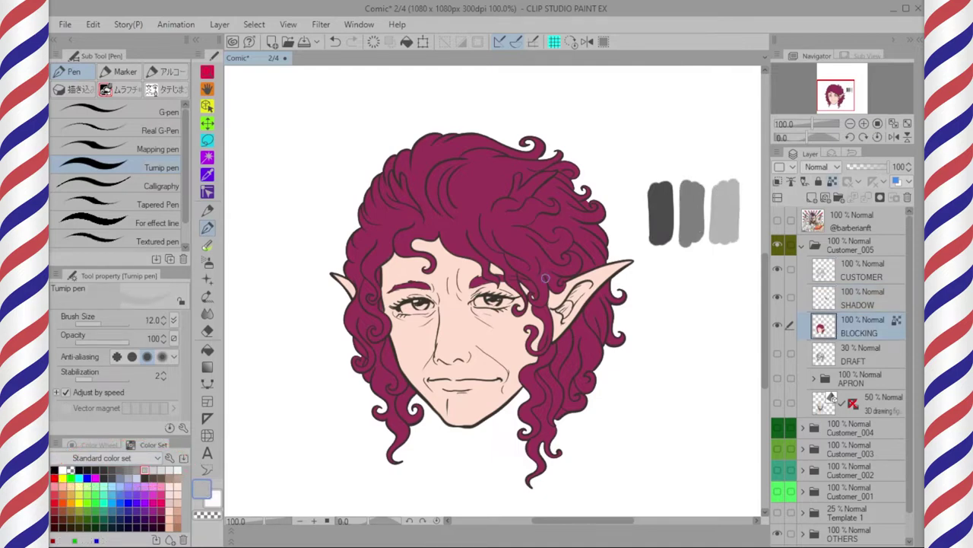
Select all magenta hair areas of the BLOCKING layer with Select Color Gamut
click(257, 32)
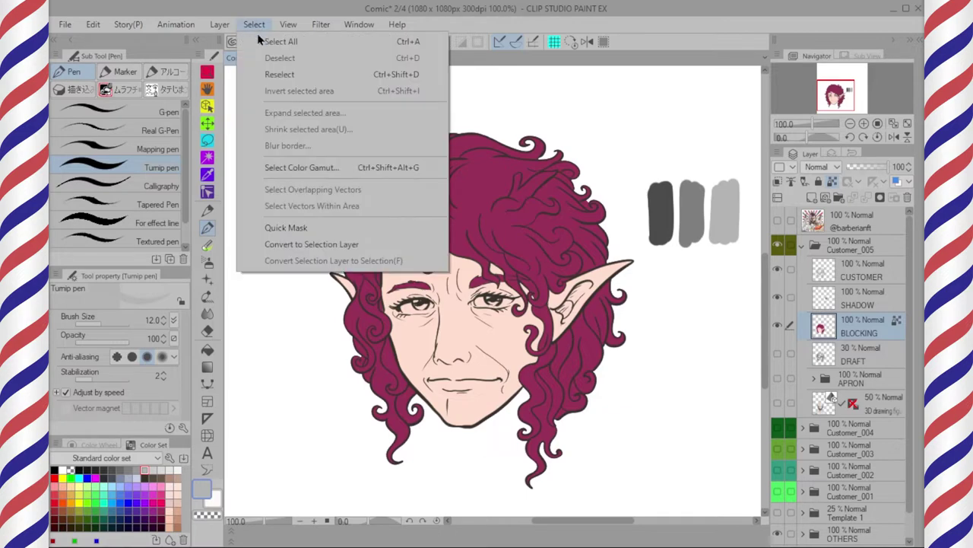
click(373, 169)
click(484, 184)
click(575, 318)
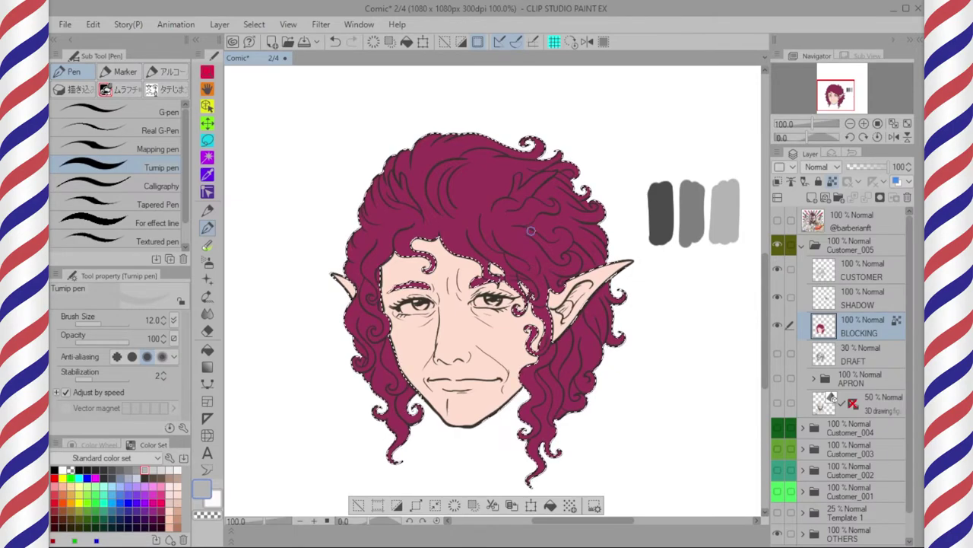
Paint grey shadows inside the hair selection on the SHADOW layer with the Turnip pen, starting from the dark grey swatch
click(828, 300)
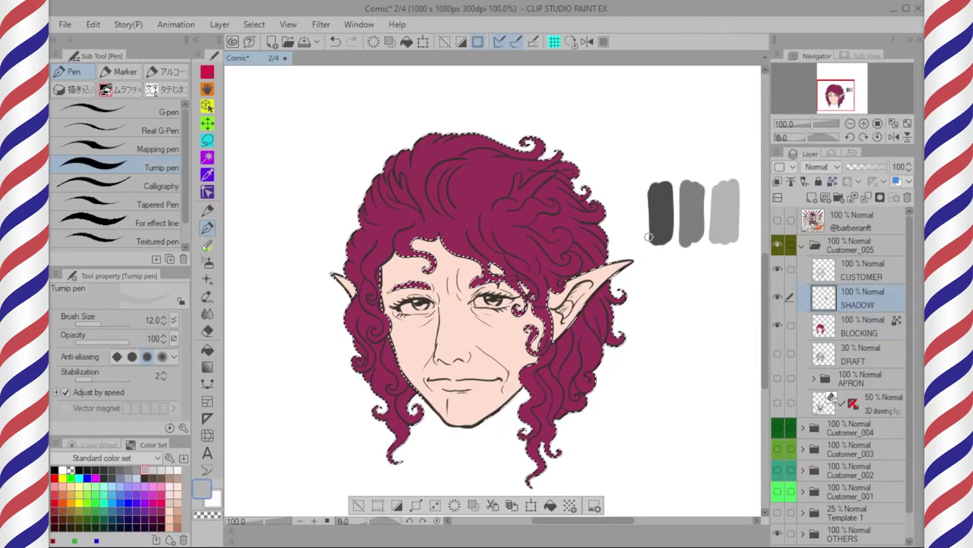
scroll(669, 210, up, 1)
alt+click(669, 210)
drag(426, 350, 489, 312)
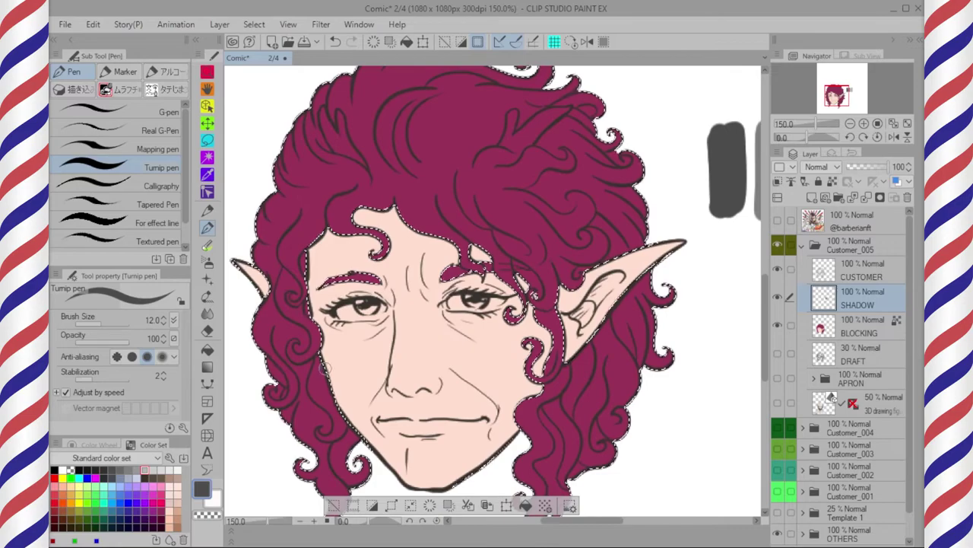
drag(321, 366, 359, 440)
key([)
key([)
key([)
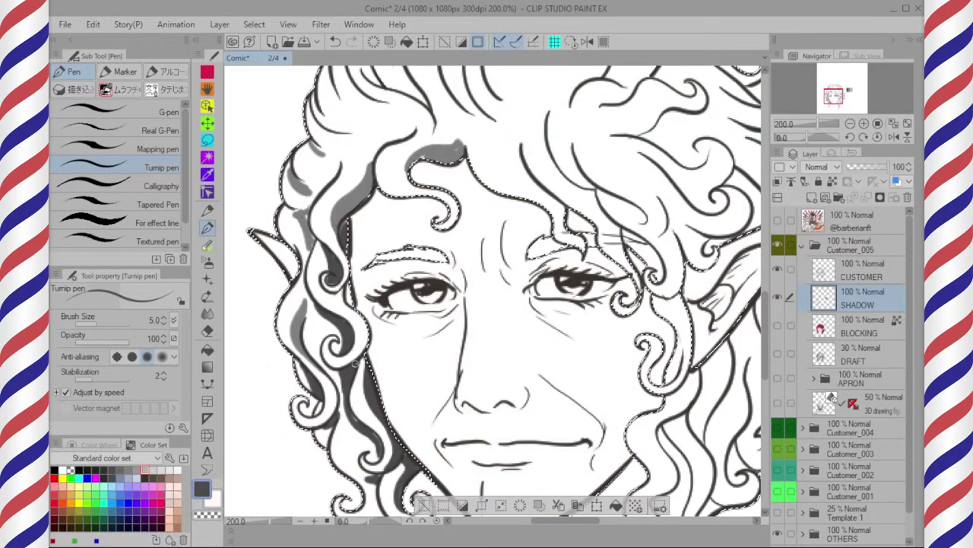
scroll(346, 349, down, 3)
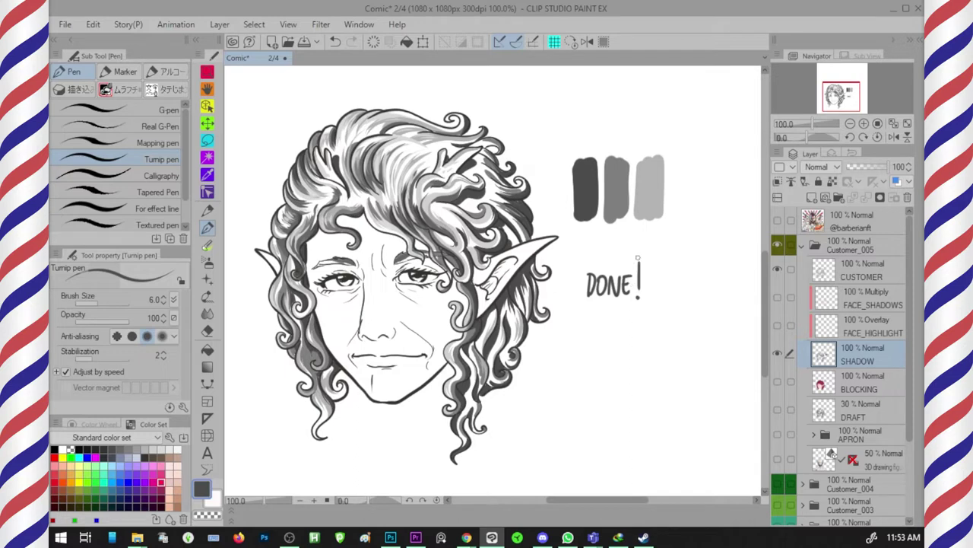
Erase the handwritten DONE! note beside the head using an enlarged brush in transparent colour
key(c)
key(])
key(])
key(])
key(])
key(])
key(])
key(])
mouse_move(591, 293)
mouse_down()
mouse_move(627, 294)
mouse_move(597, 296)
mouse_up()
Write HIDE with an upward arrow beneath the grey swatches using the Turnip pen at size 8
key(c)
key([)
key([)
key([)
key([)
key([)
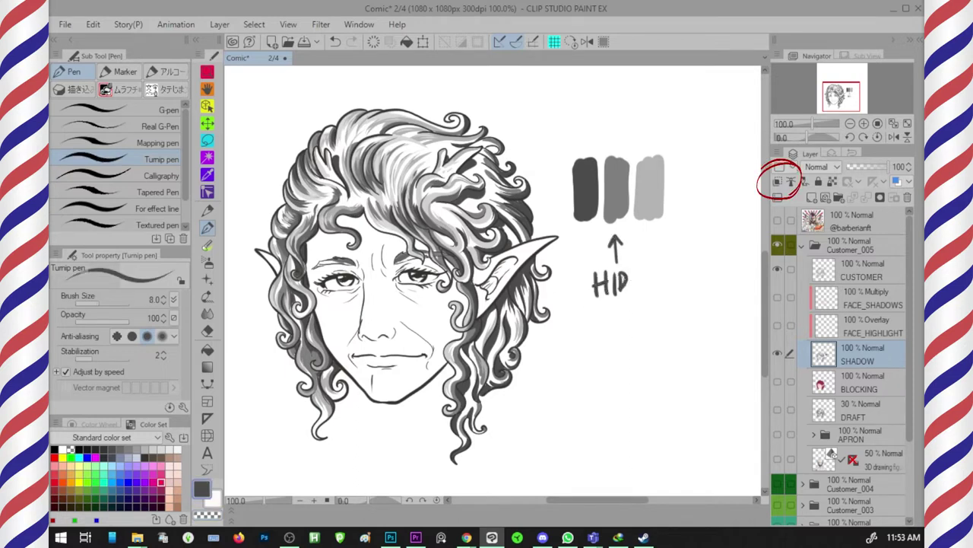
Show the BLOCKING layer and clip the SHADOW layer to it
click(812, 380)
click(778, 381)
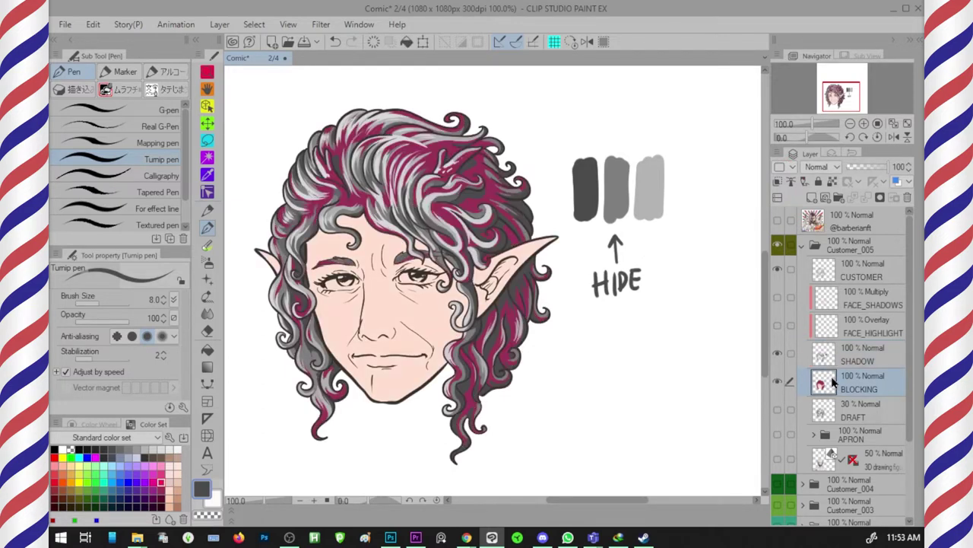
click(777, 184)
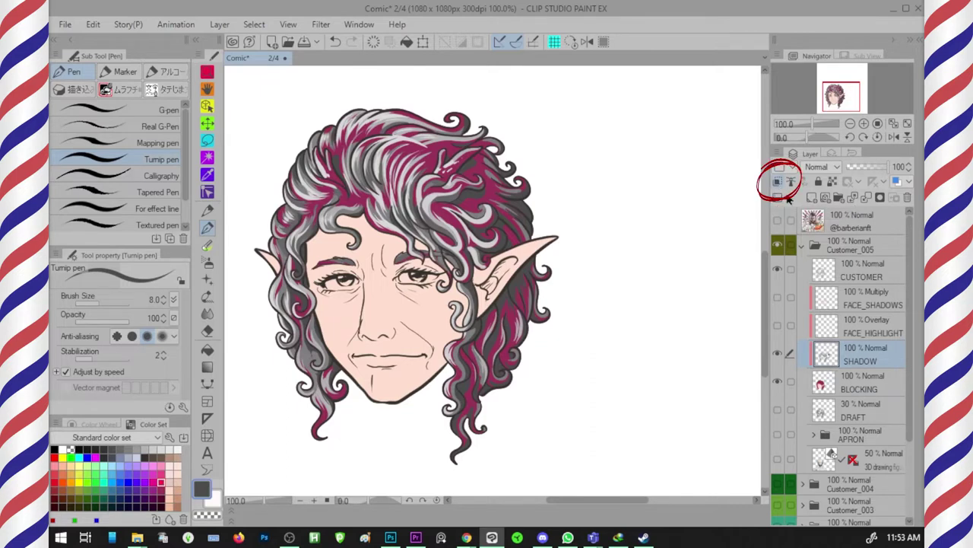
Show the FACE_HIGHLIGHT and FACE_SHADOWS layers, and switch the SHADOW layer off and on to compare the result
click(824, 385)
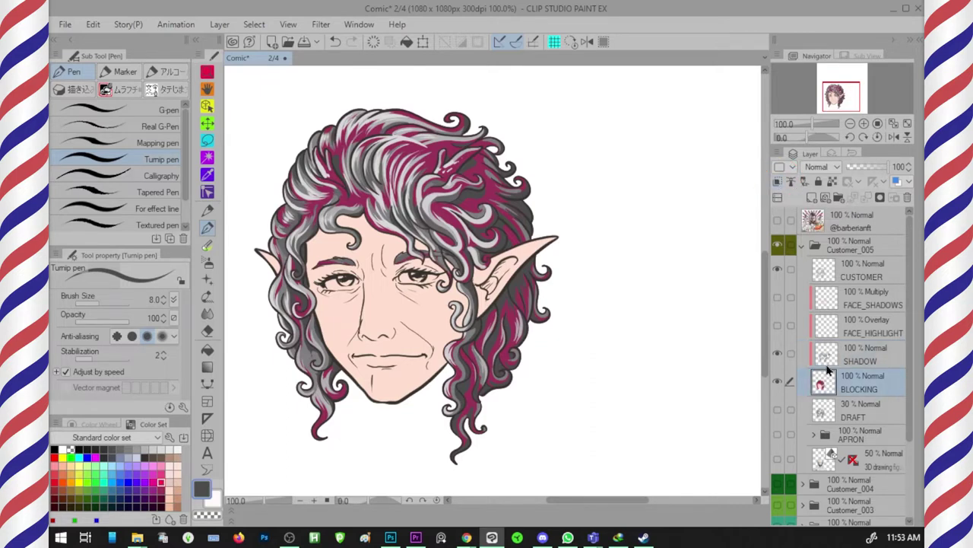
click(822, 360)
click(777, 326)
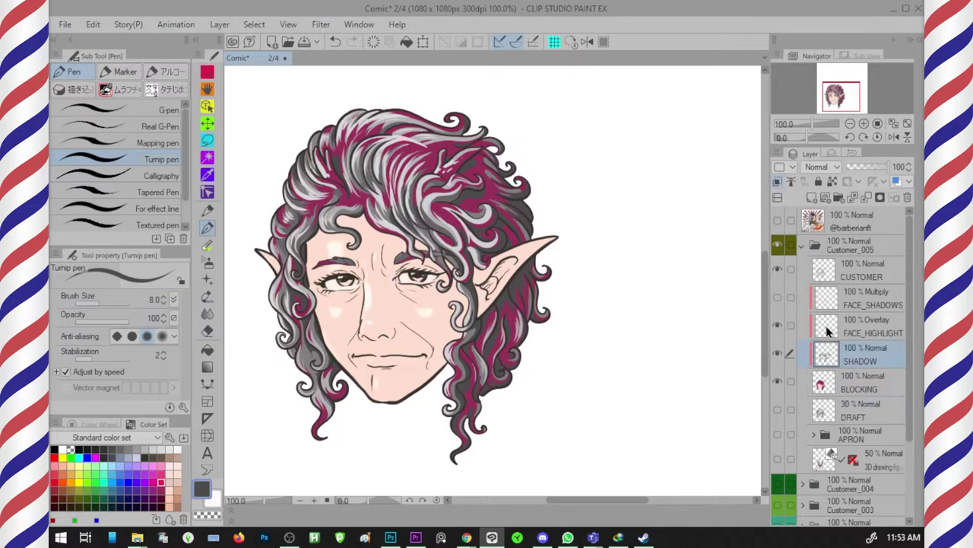
click(778, 297)
click(779, 354)
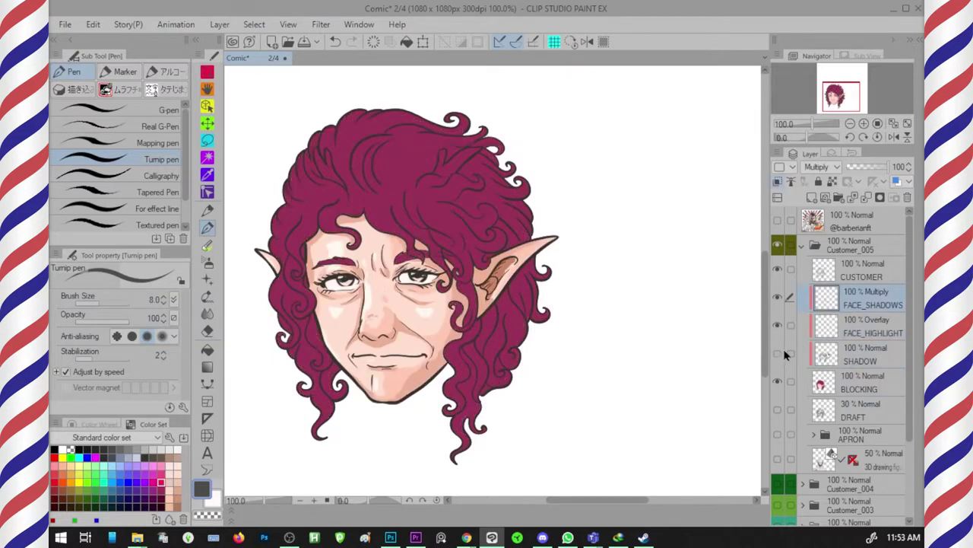
click(779, 355)
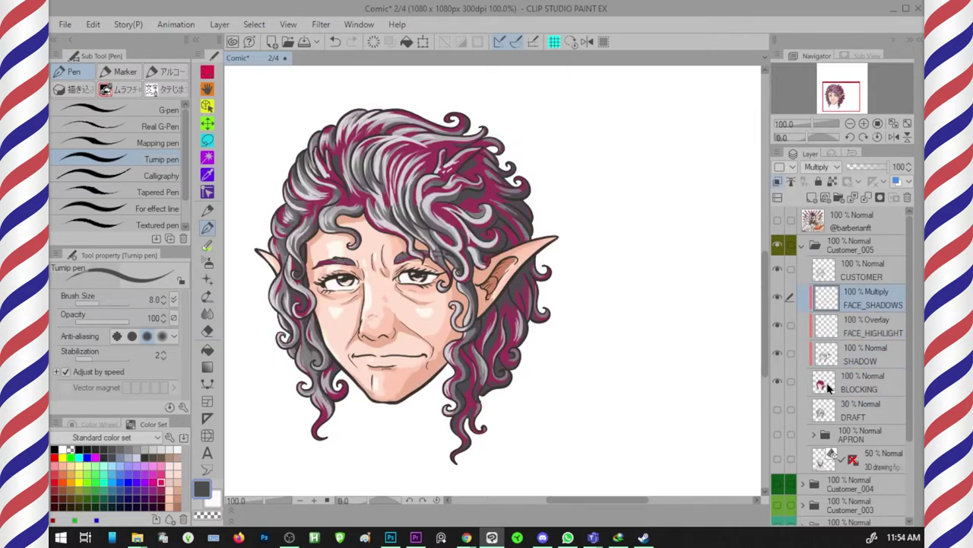
Select the crimson hair area on the BLOCKING layer with Select Color Gamut at an error margin of 10
click(858, 389)
click(603, 43)
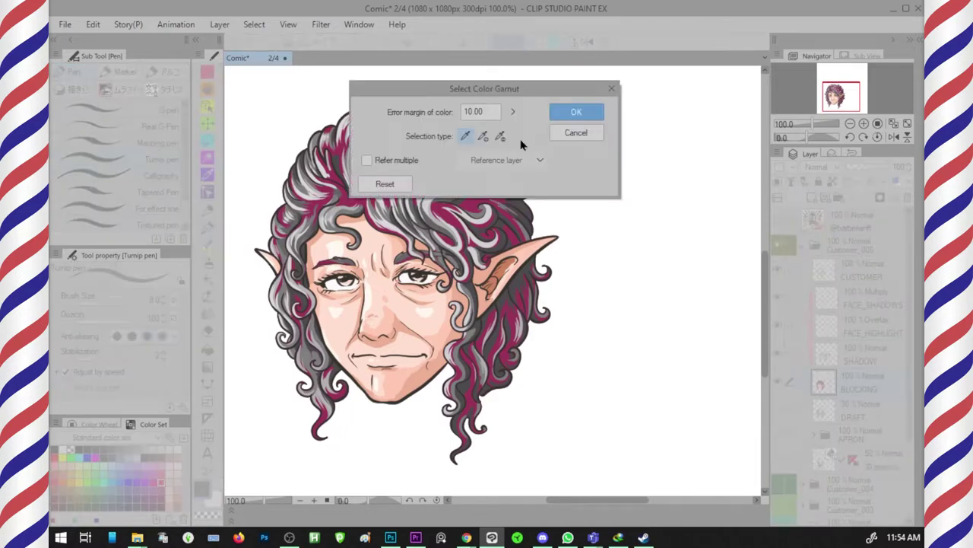
drag(478, 87, 492, 79)
click(596, 110)
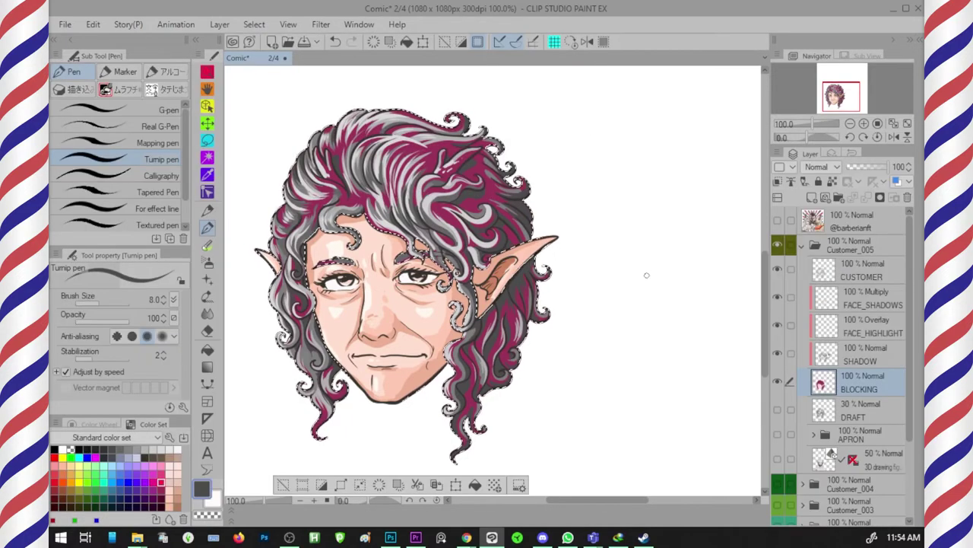
Shift the selected hair's hue to bright green and set the SHADOW layer to Multiply at 50% opacity
key(ctrl+u)
drag(531, 249, 580, 250)
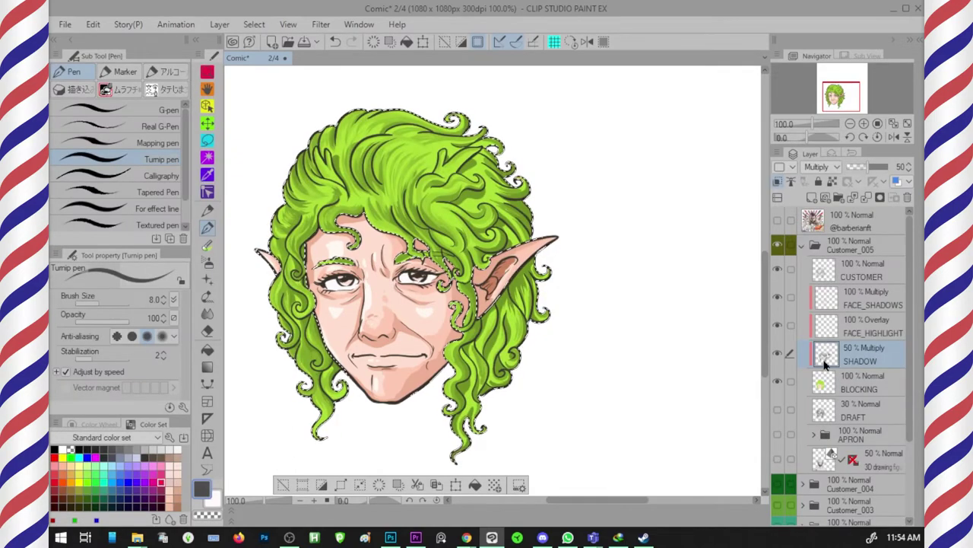
click(823, 380)
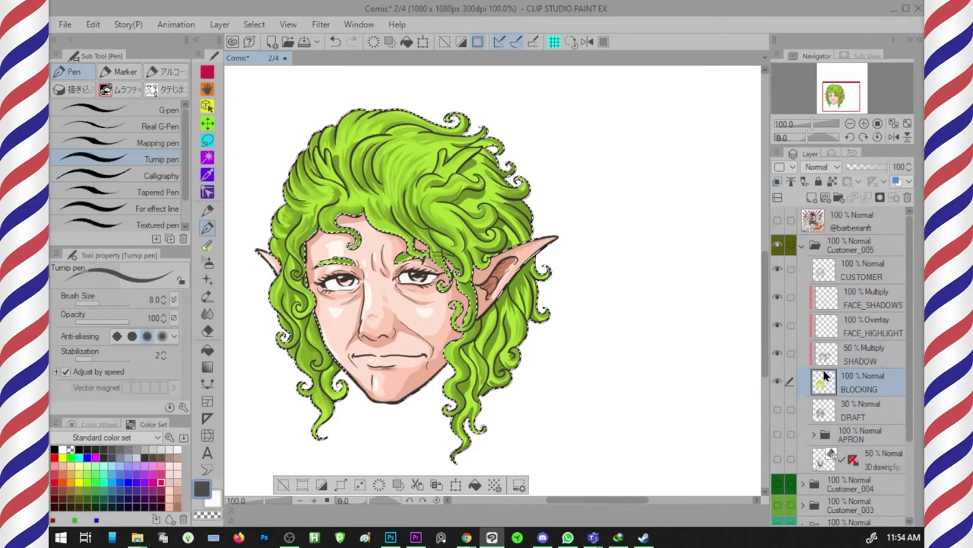
Recolour the selected hair on BLOCKING to a muted teal green with saturation -45 and luminosity 30, and clear the selection
key(ctrl+u)
drag(530, 245, 472, 282)
drag(529, 319, 567, 317)
drag(545, 248, 583, 248)
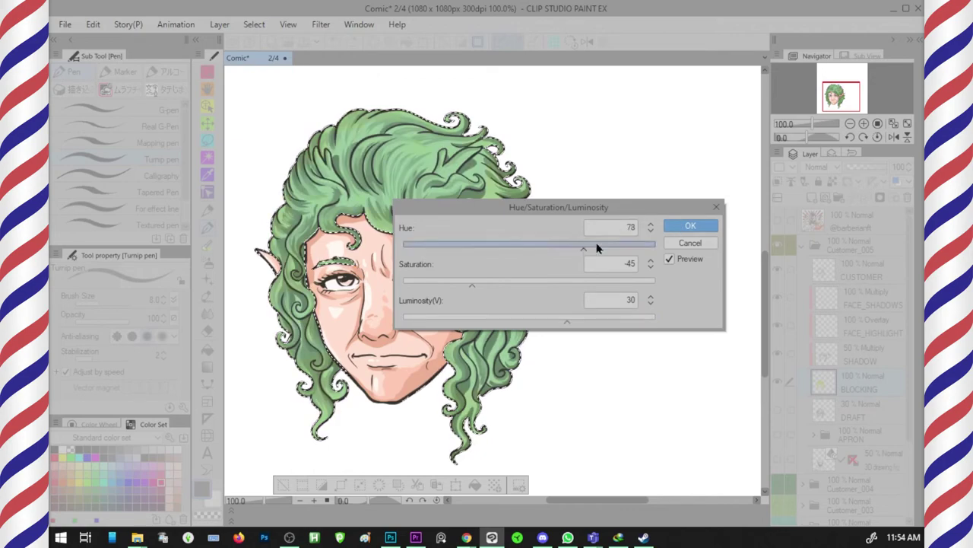
click(682, 225)
drag(571, 282, 639, 271)
click(356, 484)
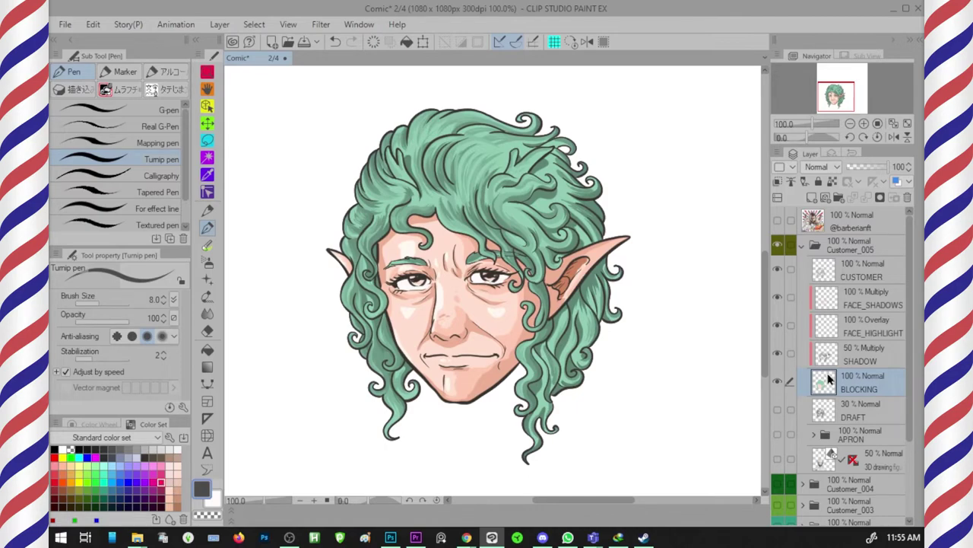
Add a new clipped layer directly above BLOCKING and name it EXTRA
click(811, 197)
double_click(855, 384)
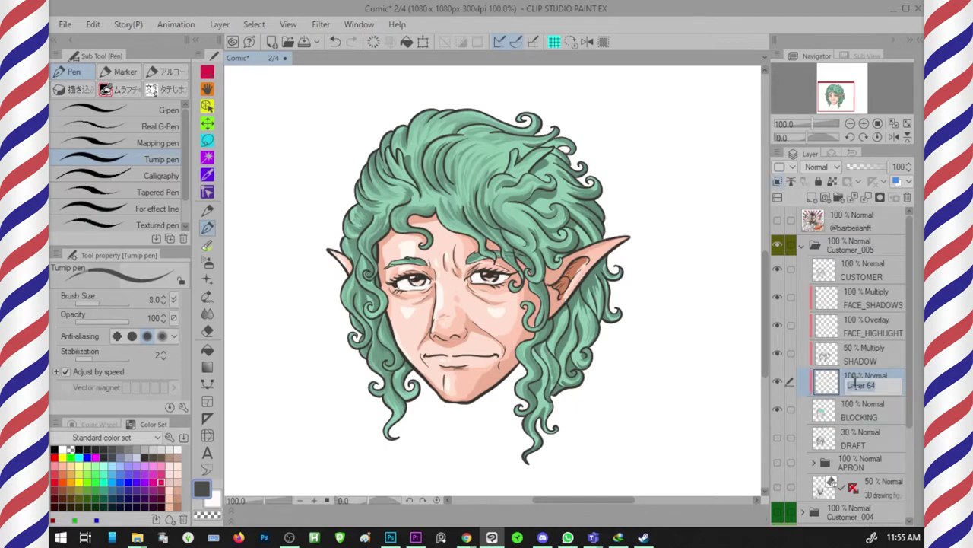
Paint light green glows over the hair and upper face on the EXTRA layer with an enlarged Soft airbrush
scroll(491, 219, up, 2)
drag(452, 188, 533, 263)
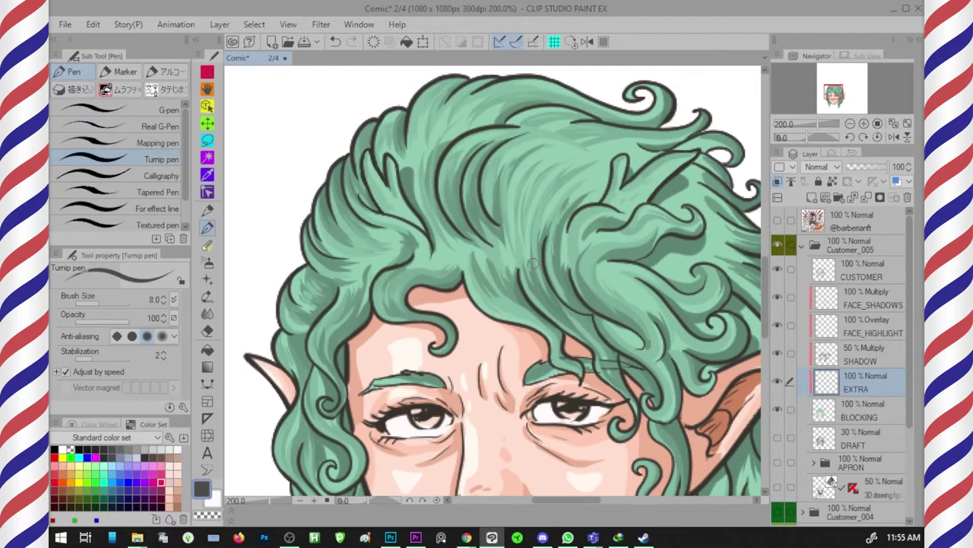
click(207, 262)
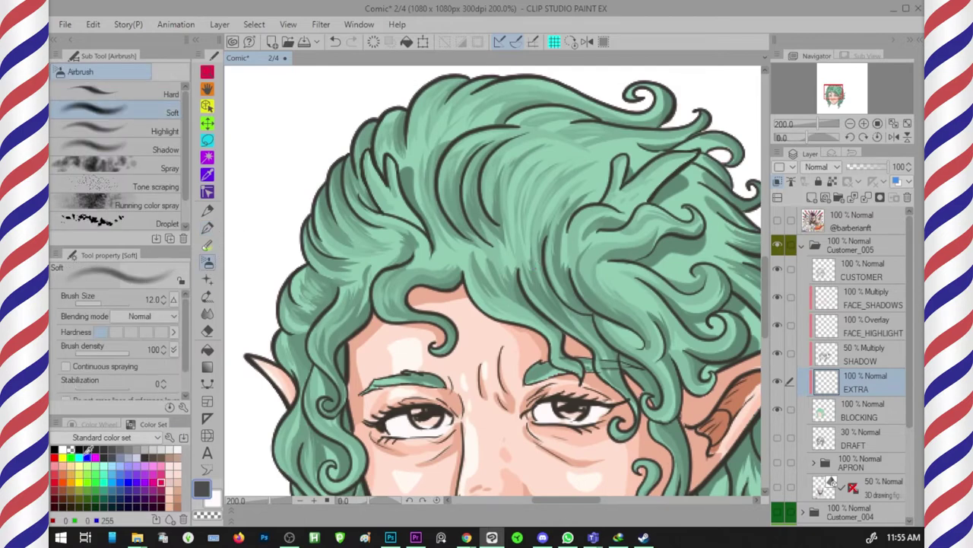
click(87, 466)
key(bracketright)
key(bracketright)
key(bracketright)
key(bracketright)
key(bracketright)
key(bracketright)
mouse_move(297, 287)
mouse_down()
mouse_move(574, 219)
mouse_move(635, 234)
mouse_up()
scroll(661, 288, down, 1)
drag(660, 287, 579, 197)
drag(292, 357, 410, 267)
drag(567, 289, 708, 345)
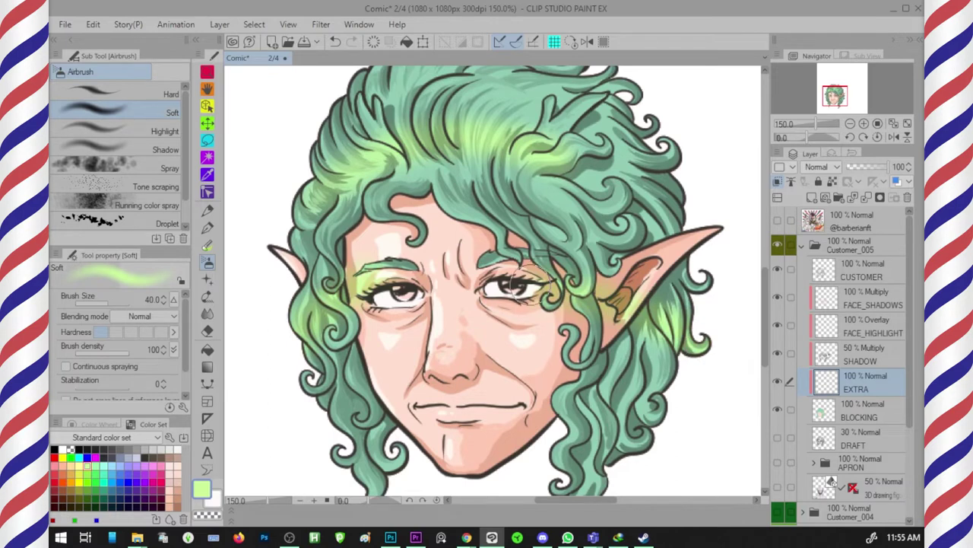
Set the EXTRA layer to Overlay and airbrush more light green over the side curls and the top of the hair
click(825, 167)
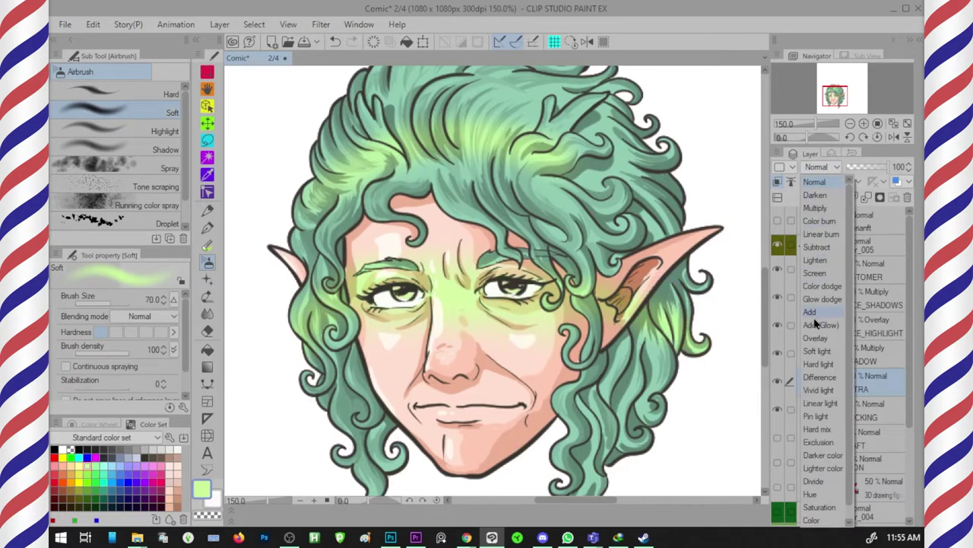
click(817, 306)
mouse_move(342, 412)
mouse_down()
mouse_move(348, 447)
mouse_move(351, 377)
mouse_up()
key(bracketright)
key(bracketright)
drag(343, 372, 344, 394)
drag(342, 301, 340, 396)
drag(300, 263, 457, 145)
drag(509, 131, 610, 259)
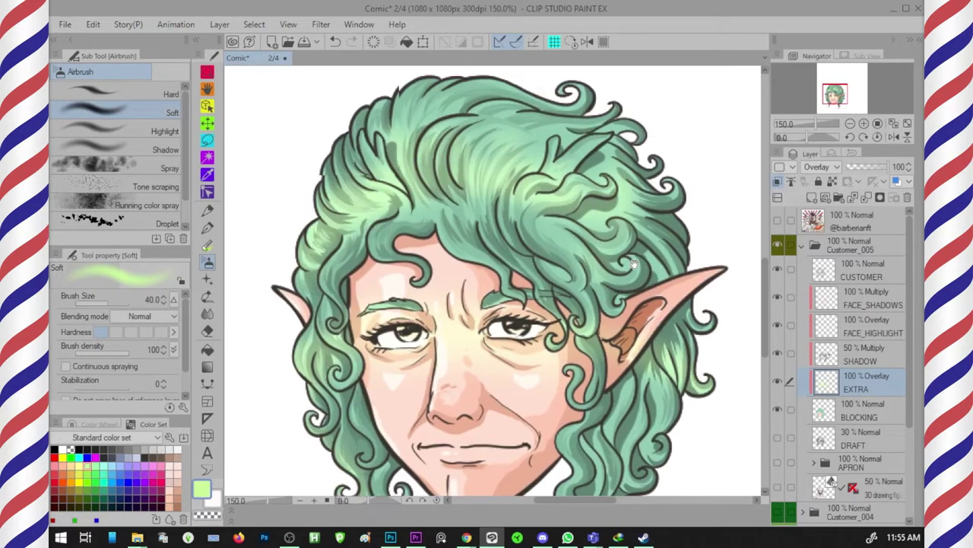
drag(650, 393, 635, 341)
drag(635, 342, 602, 389)
Airbrush crimson tints over the outer curls on the EXTRA layer with the Soft airbrush at size 60
click(162, 481)
scroll(365, 276, up, 2)
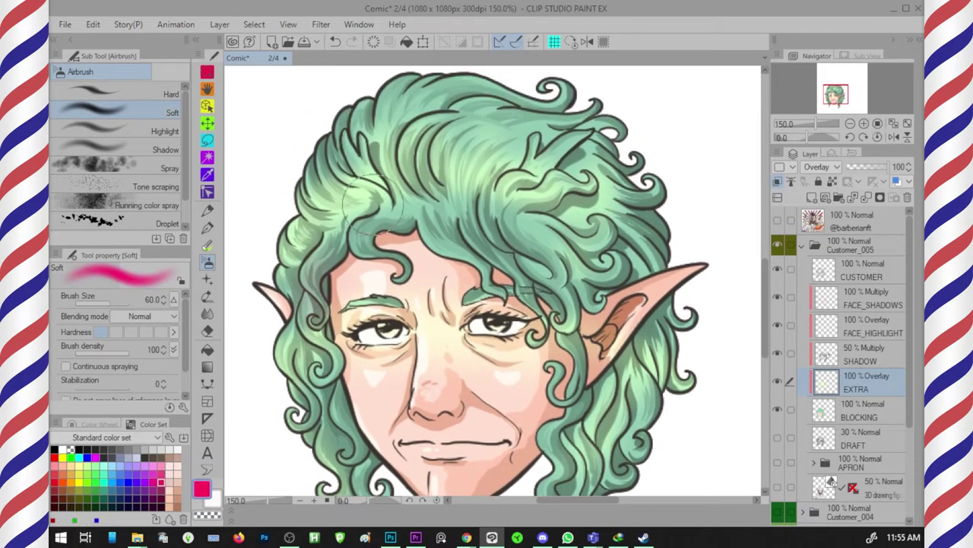
scroll(660, 211, down, 4)
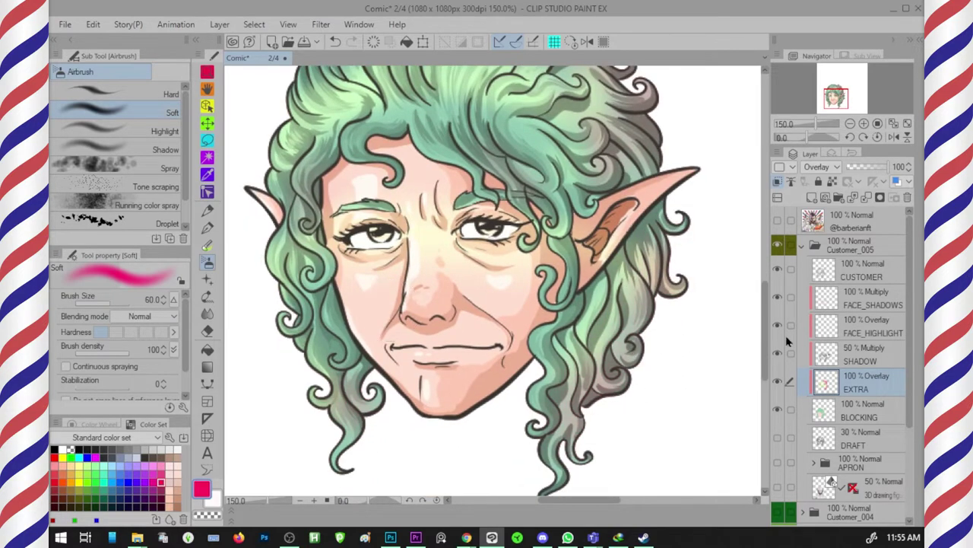
Hide the layers from FACE_SHADOWS down to EXTRA and select the skin colour on BLOCKING with Select Color Gamut
drag(778, 301, 778, 382)
click(829, 415)
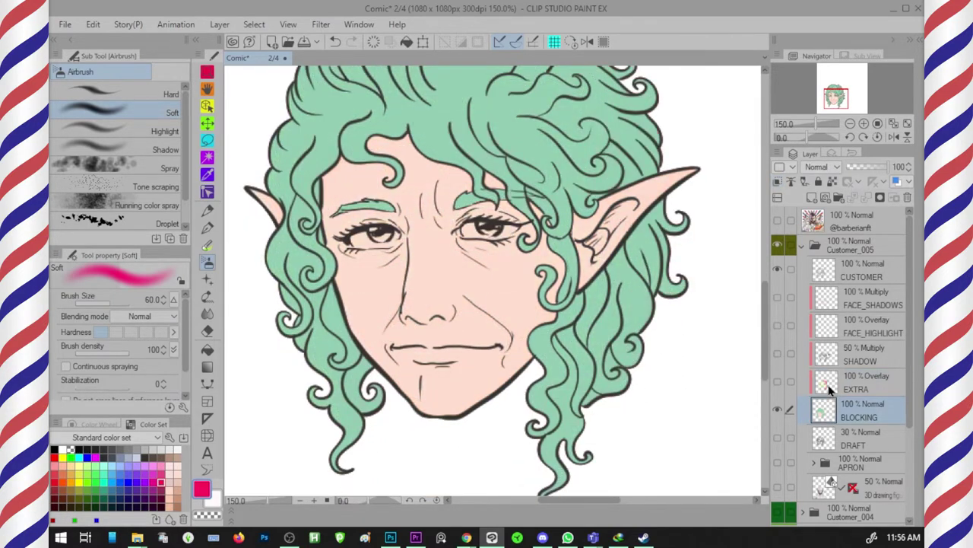
click(603, 42)
click(583, 102)
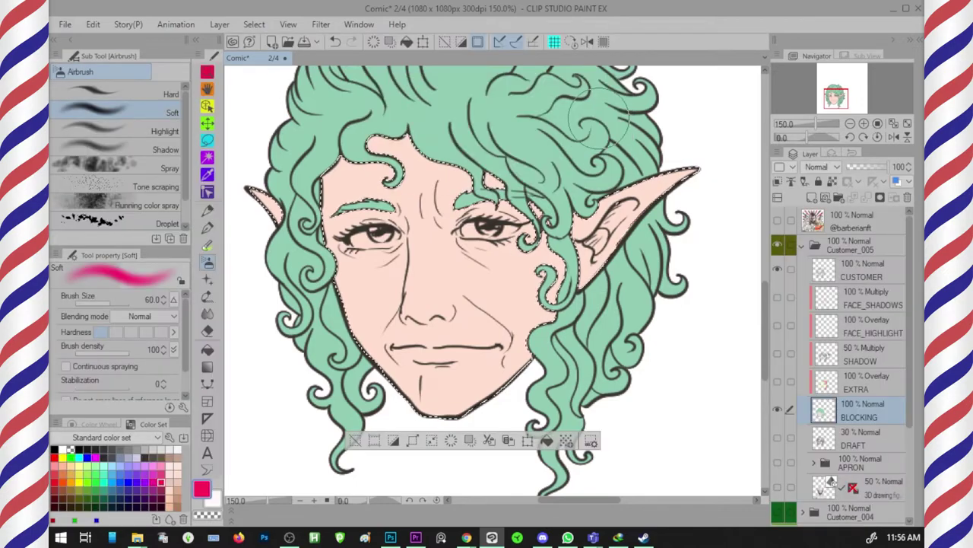
Show the EXTRA, SHADOW, FACE_HIGHLIGHT and FACE_SHADOWS layers again and make EXTRA the active layer
click(777, 381)
click(794, 381)
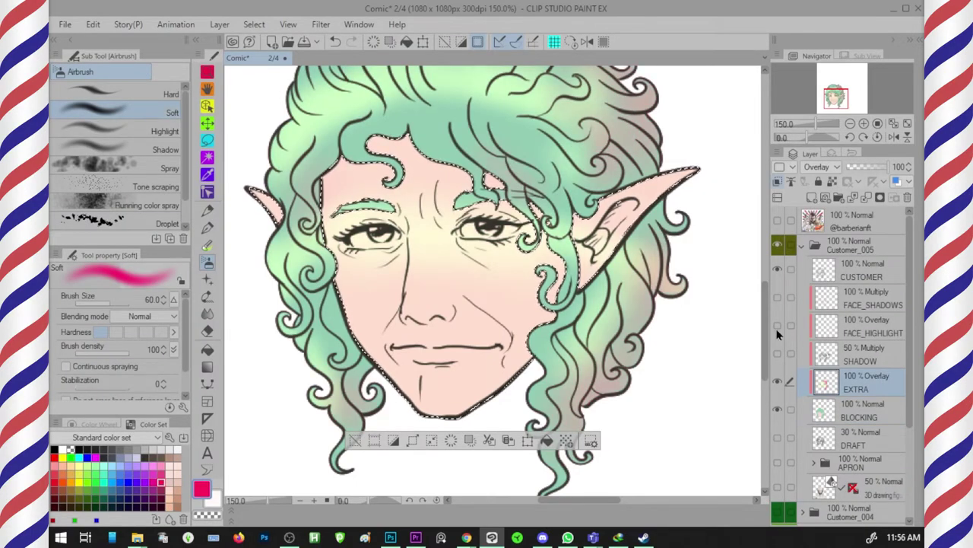
click(778, 353)
click(778, 297)
drag(684, 288, 679, 322)
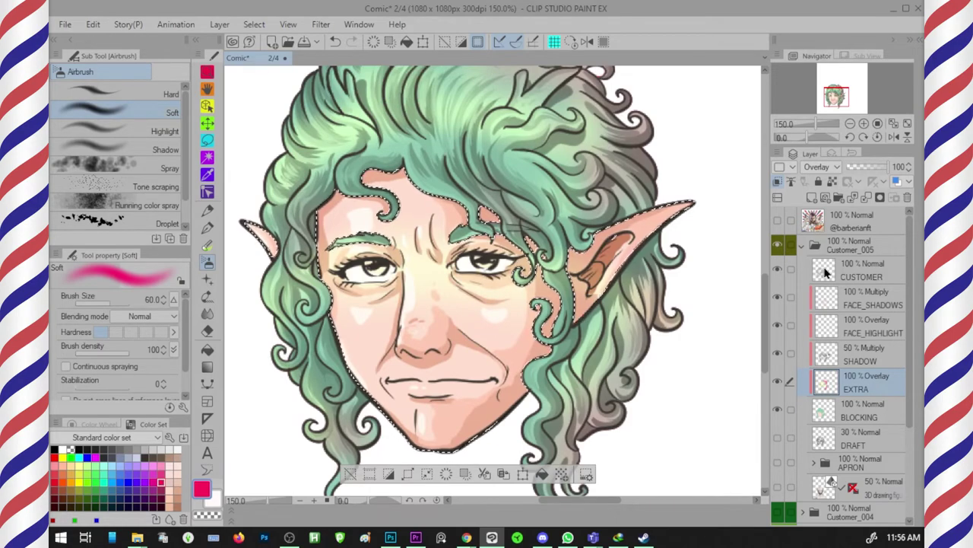
Invert the skin selection, delete the EXTRA layer's airbrushing outside the skin, and deselect
key(ctrl+shift+i)
key(Delete)
key(ctrl+d)
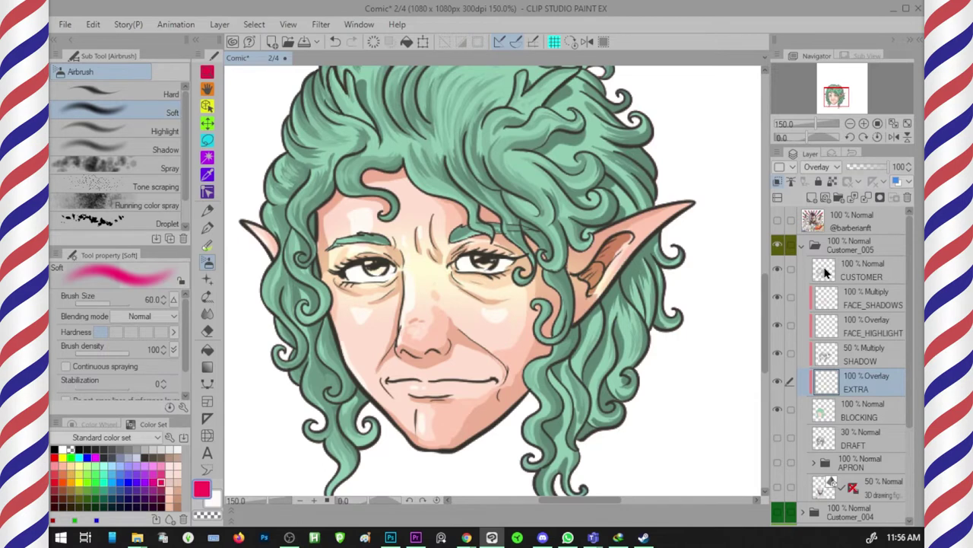
Airbrush a pink blush over the nose on the EXTRA layer with the Soft airbrush at size 30
drag(623, 300, 645, 332)
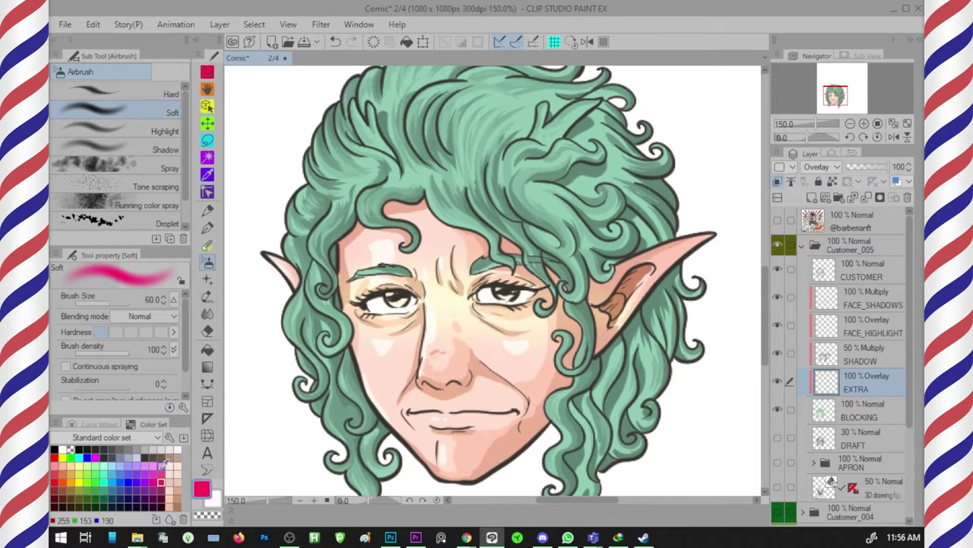
click(161, 471)
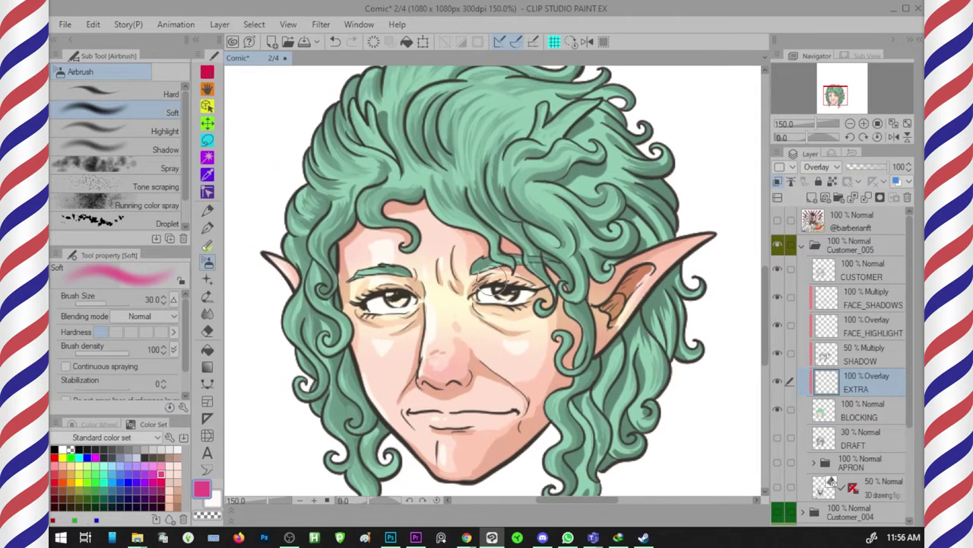
Pick the dark maroon swatch and set the EXTRA layer to Normal blending at 30% opacity
click(160, 498)
click(839, 167)
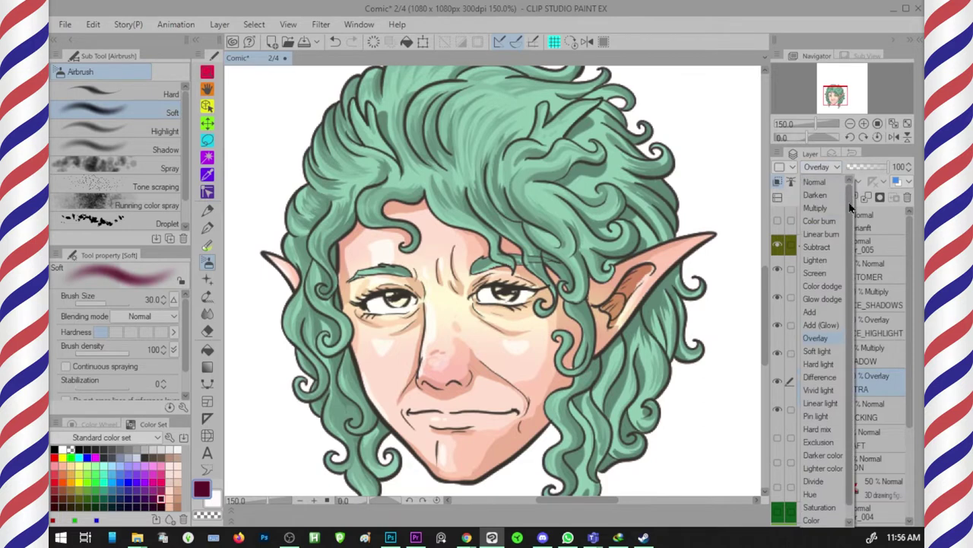
click(836, 186)
drag(869, 168, 863, 170)
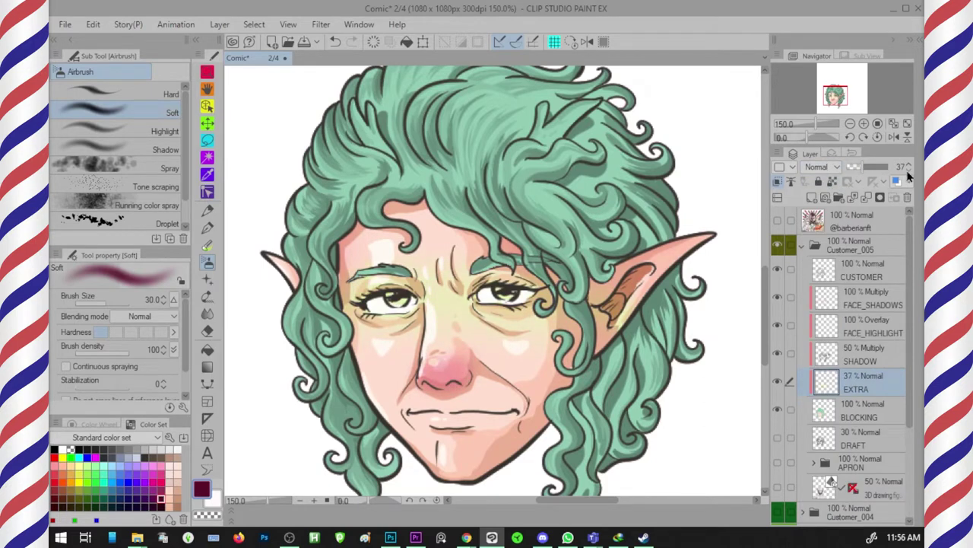
Airbrush dark maroon shading over the upper back of the hair and the curls in front of the large ear
scroll(495, 281, up, 1)
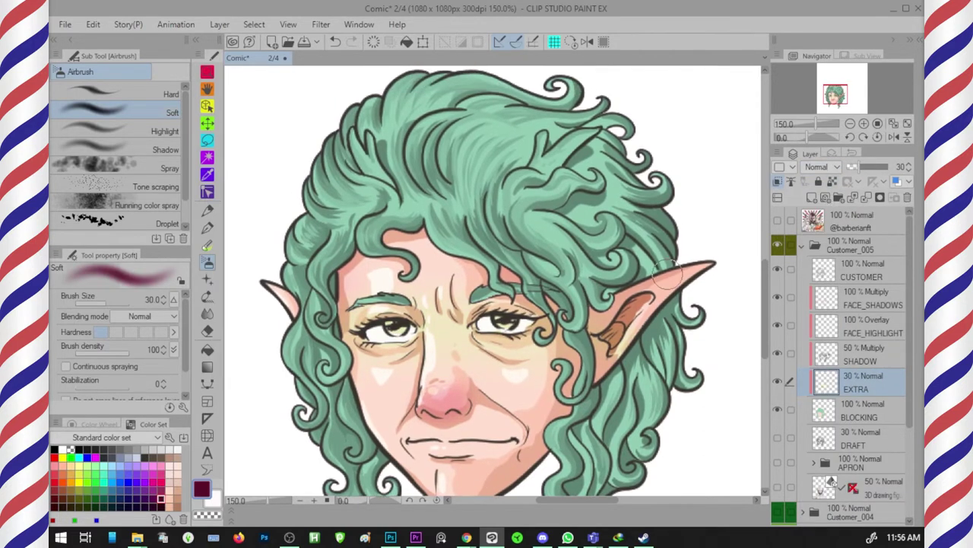
key(bracketright)
key(bracketright)
key(bracketright)
key(bracketright)
mouse_move(638, 149)
mouse_down()
mouse_move(669, 192)
mouse_move(668, 243)
mouse_move(633, 156)
mouse_move(595, 149)
mouse_up()
mouse_move(561, 247)
mouse_down()
mouse_move(576, 268)
mouse_move(581, 346)
mouse_up()
Shade the hair behind the ear and the opposite side curls in maroon with a smaller airbrush, and pick a pale yellow swatch
scroll(589, 355, down, 2)
key(bracketleft)
key(bracketleft)
drag(661, 262, 624, 309)
drag(343, 331, 371, 411)
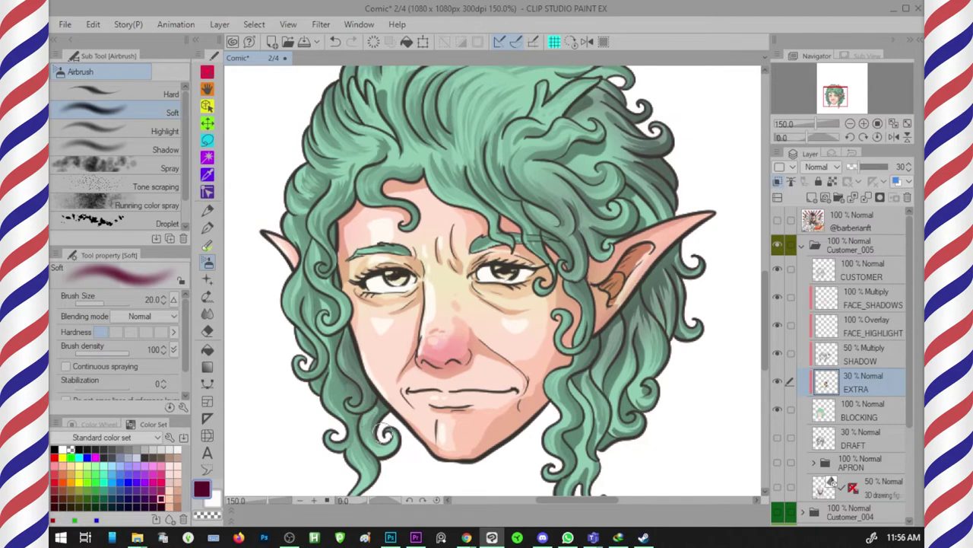
drag(327, 247, 321, 333)
mouse_move(319, 266)
mouse_down()
mouse_move(313, 173)
mouse_move(326, 211)
mouse_move(329, 137)
mouse_up()
drag(342, 213, 339, 189)
click(80, 466)
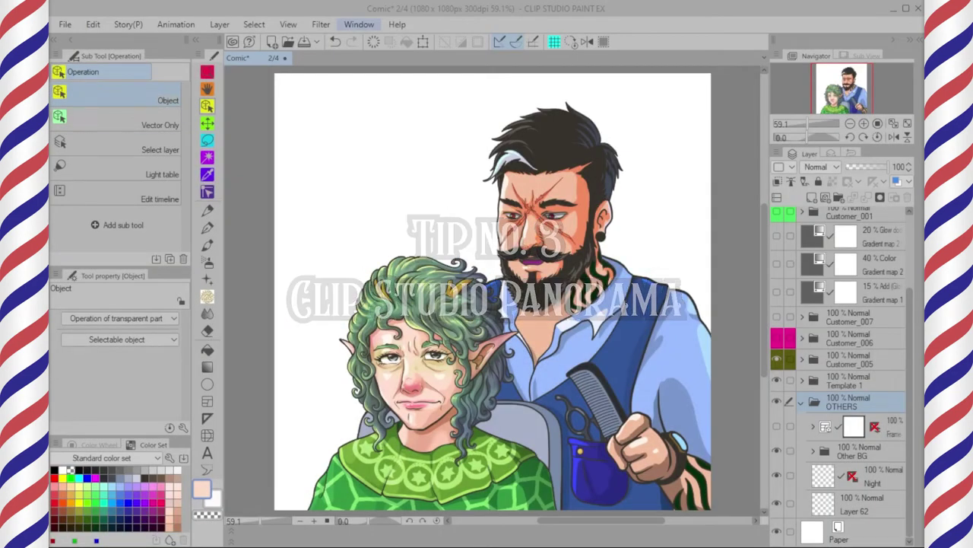
Open the 3D materials library and browse to its Panorama materials
click(359, 24)
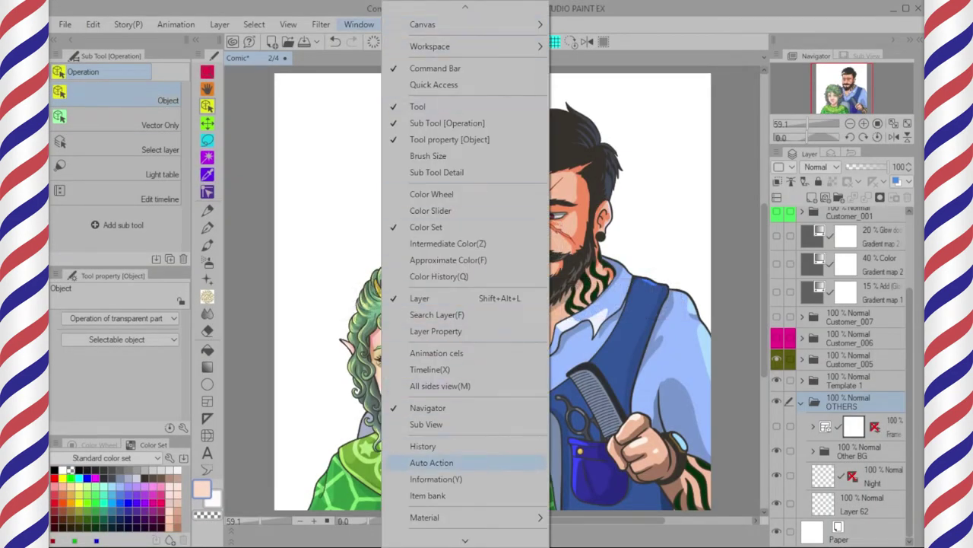
mouse_move(466, 517)
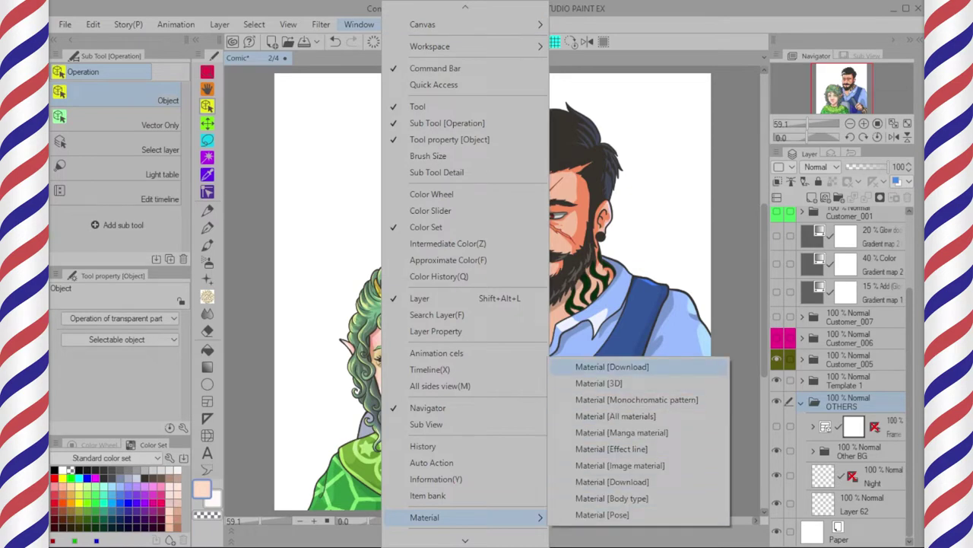
key(Return)
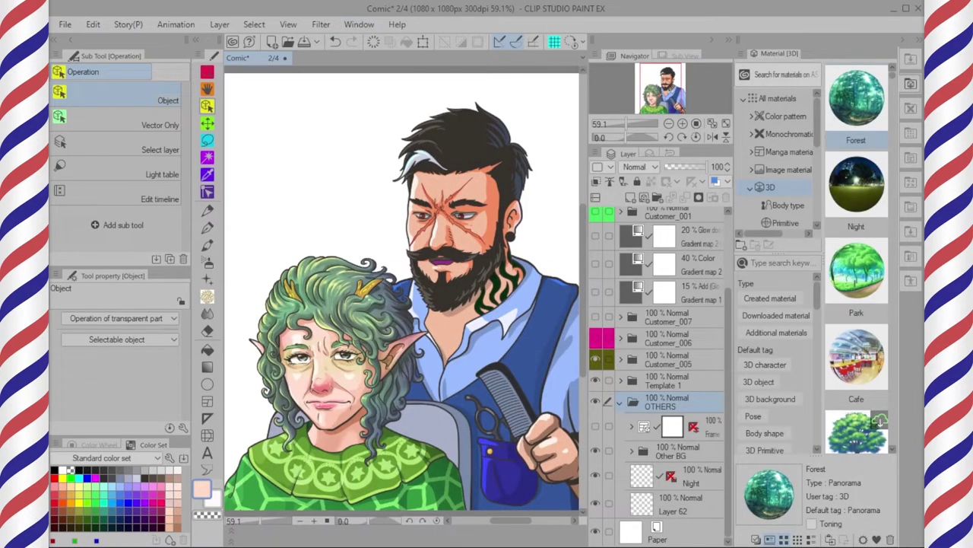
click(788, 206)
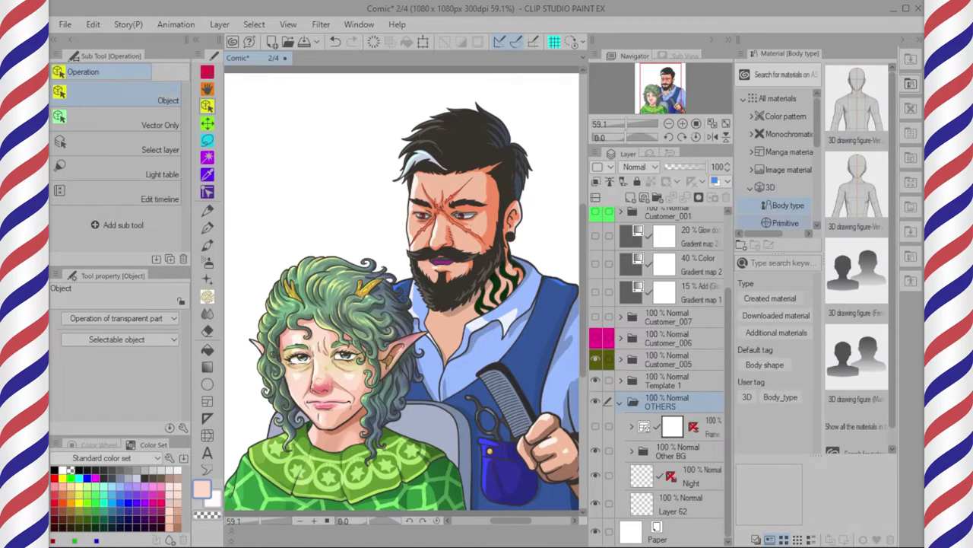
click(785, 223)
scroll(786, 210, down, 2)
click(788, 208)
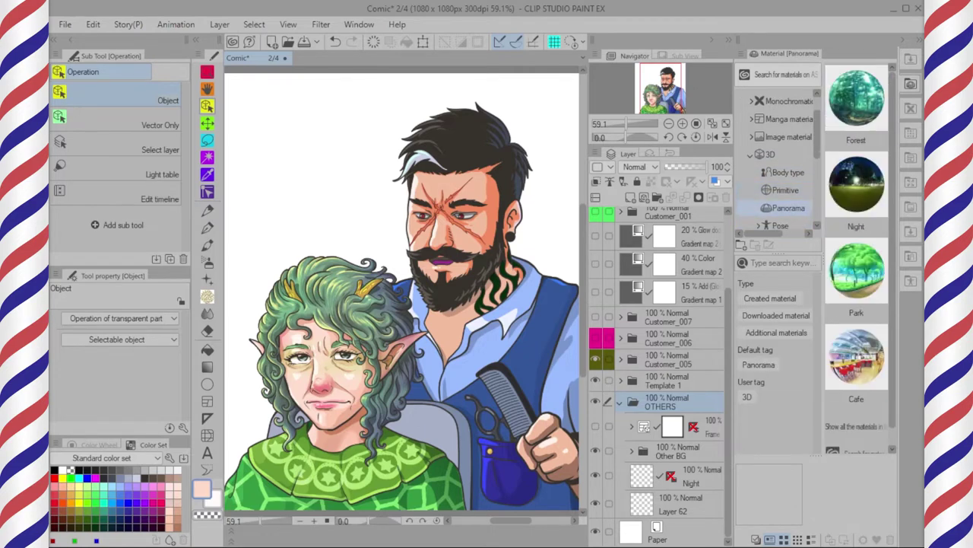
Preview the panorama materials and place the Park panorama on the canvas as a background in the OTHERS folder
click(857, 106)
click(857, 188)
click(857, 275)
click(857, 361)
drag(857, 272, 369, 295)
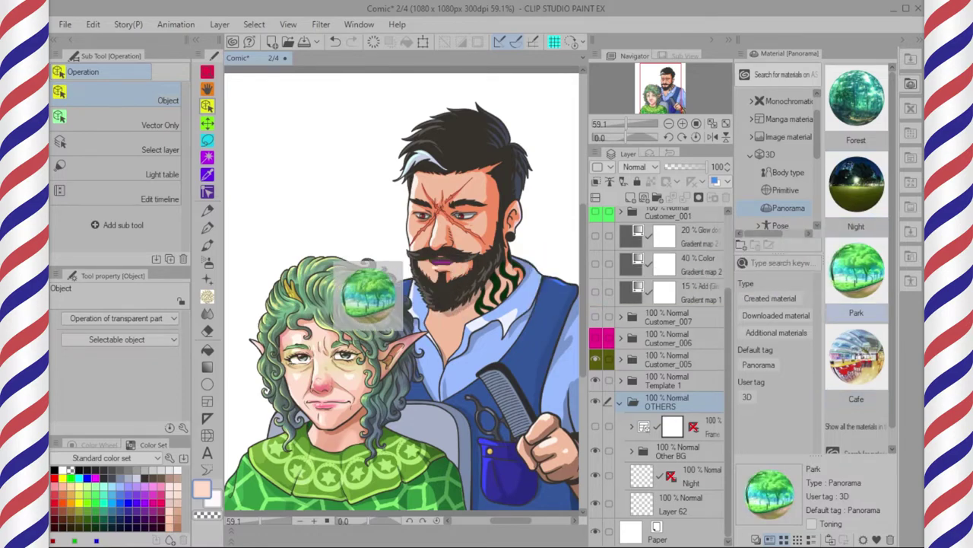
drag(369, 295, 368, 295)
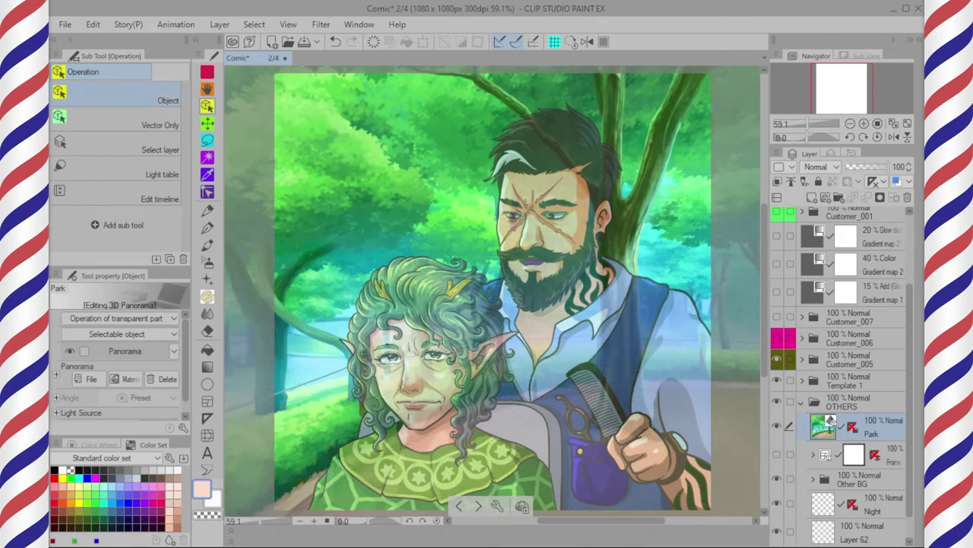
Rotate the Park panorama so foliage fills the area behind the characters and the tree trunk stands clear of the barber's head
click(848, 402)
click(874, 427)
drag(426, 205, 449, 274)
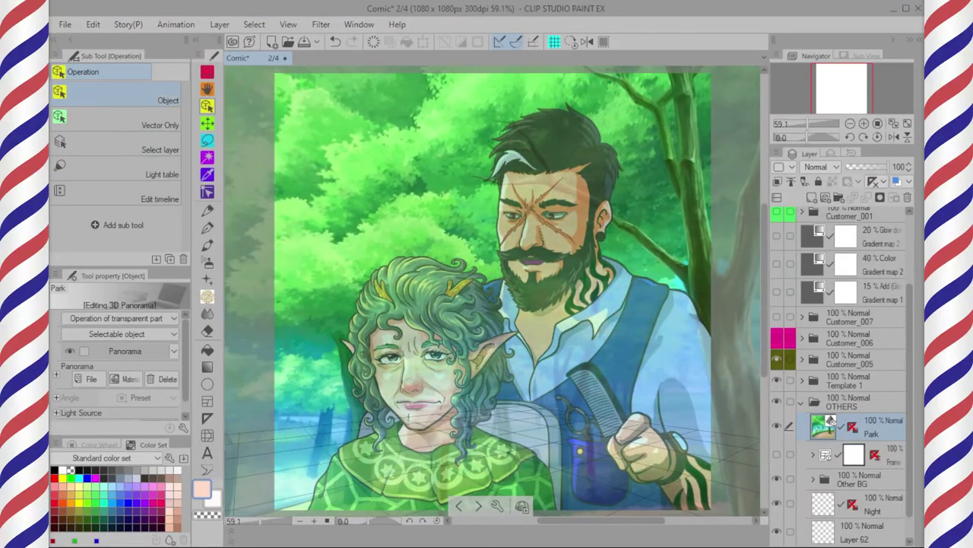
click(321, 25)
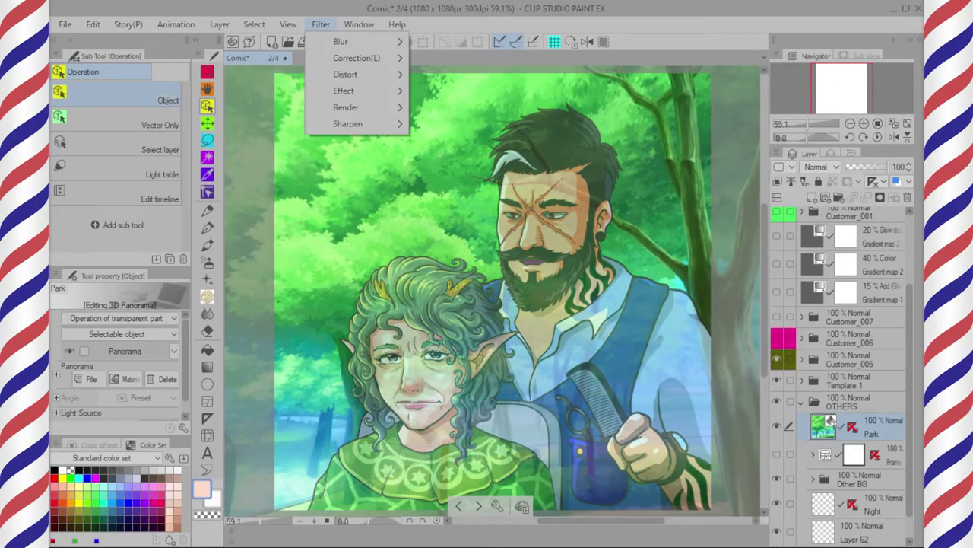
key(Down)
key(Right)
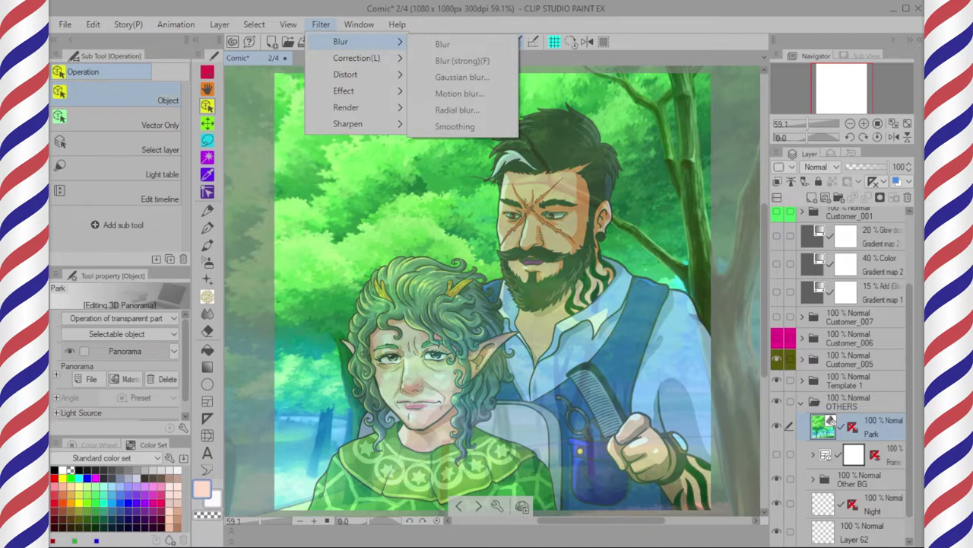
key(Escape)
Rasterize the Park panorama layer and apply a Gaussian blur with a strength of 20
right_click(831, 420)
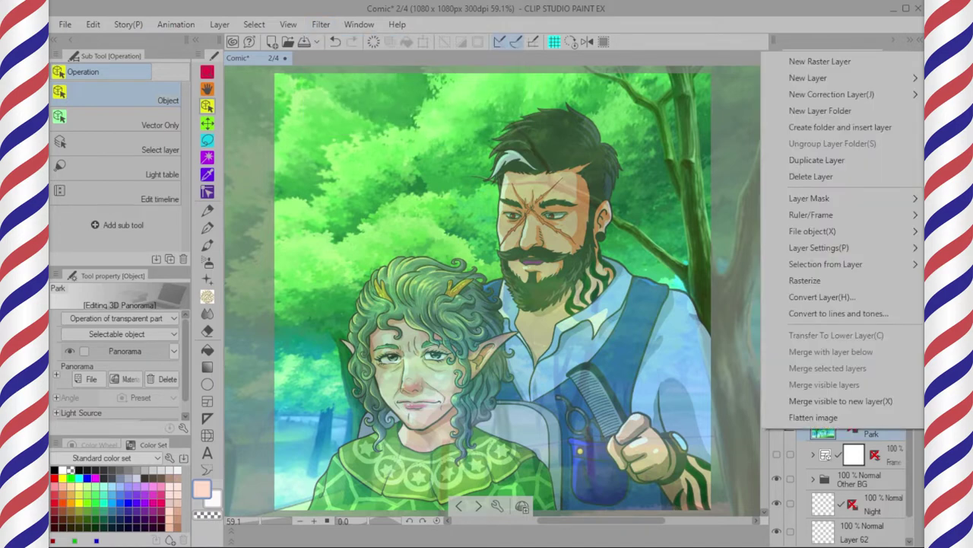
key(Return)
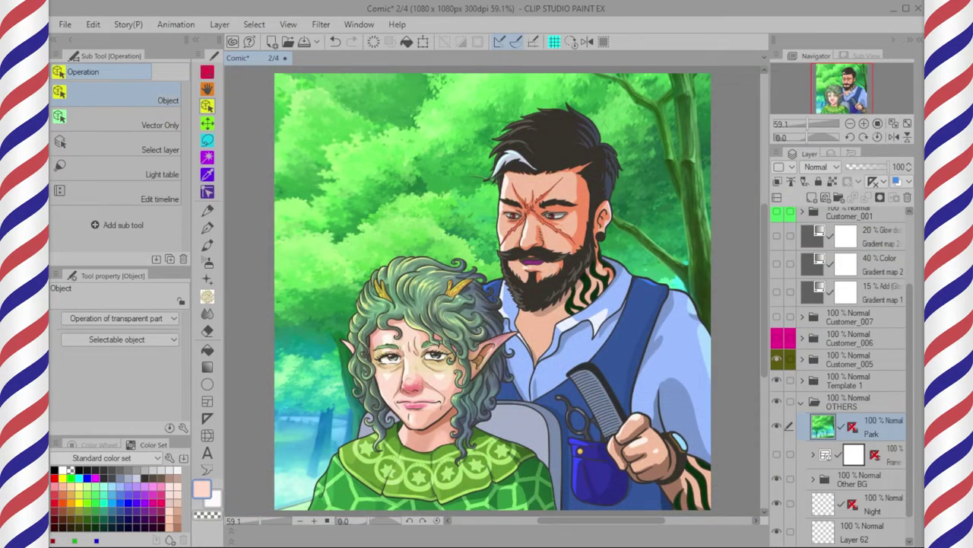
click(855, 166)
drag(855, 167, 890, 166)
click(321, 24)
mouse_move(340, 41)
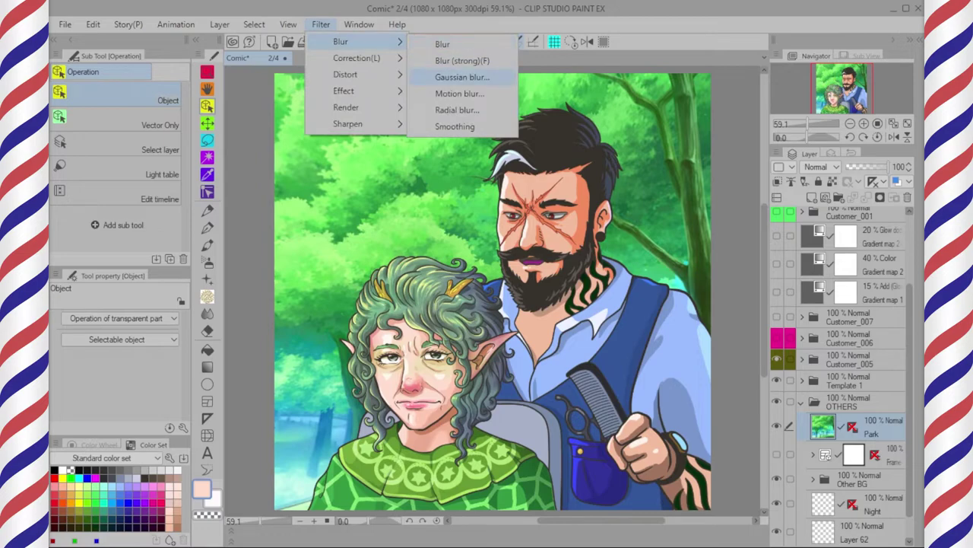
click(462, 77)
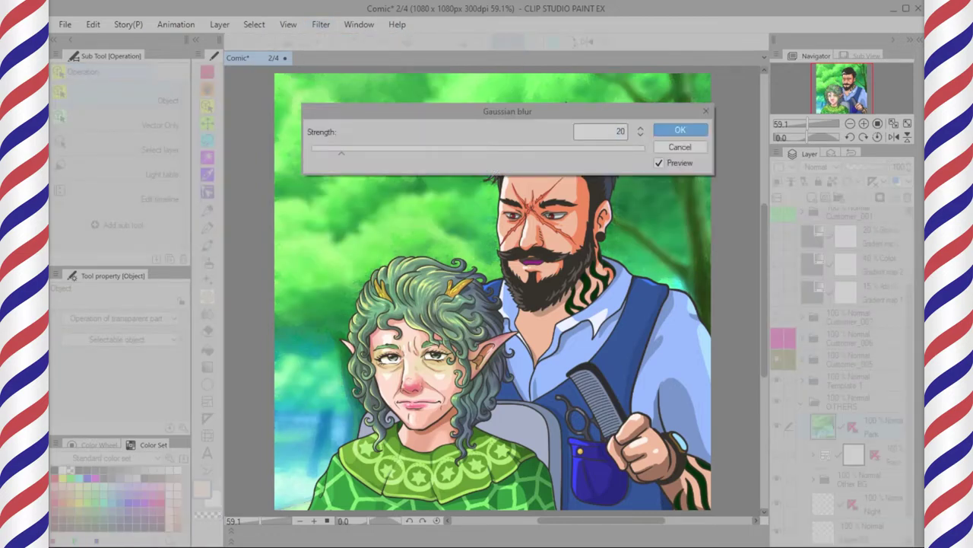
key(Return)
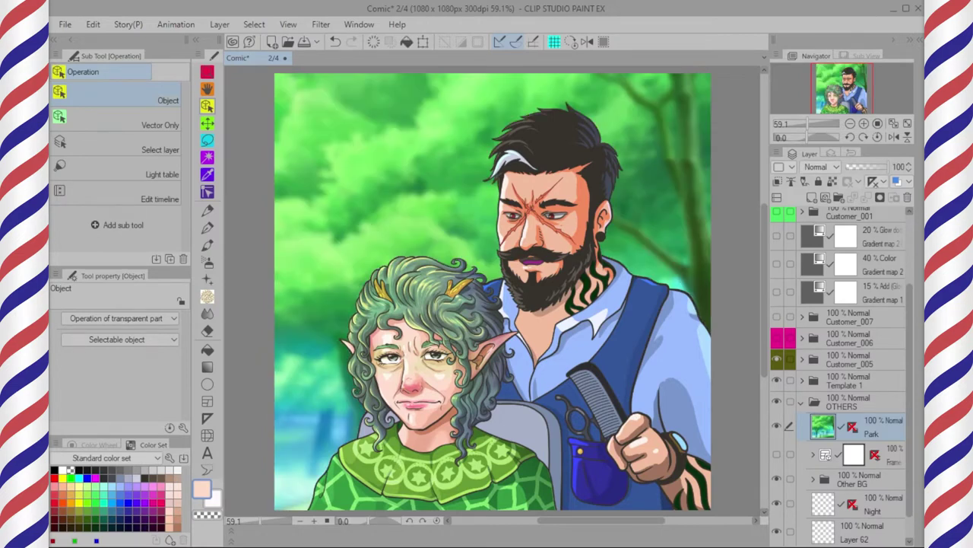
mouse_move(395, 197)
mouse_down()
mouse_move(385, 198)
mouse_move(412, 203)
mouse_move(400, 203)
mouse_up()
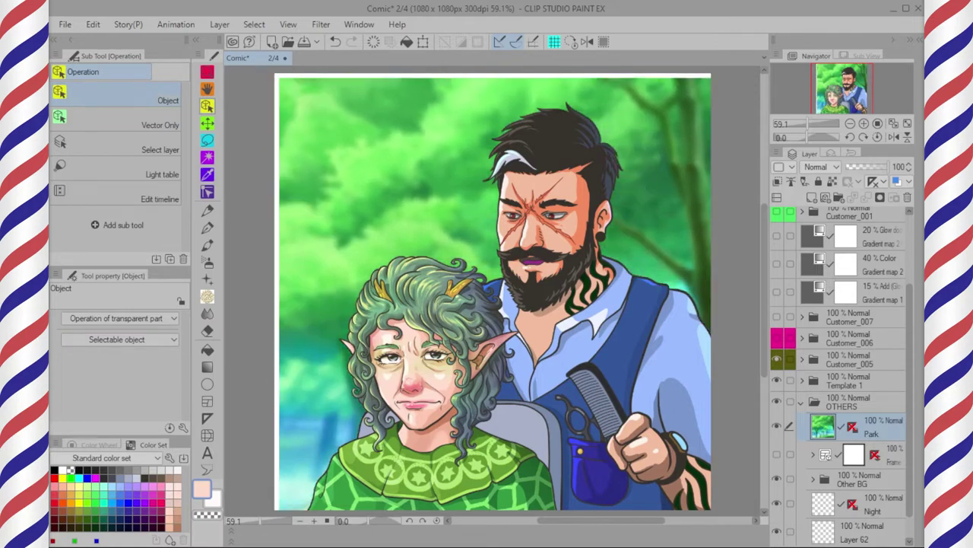
key(ctrl+z)
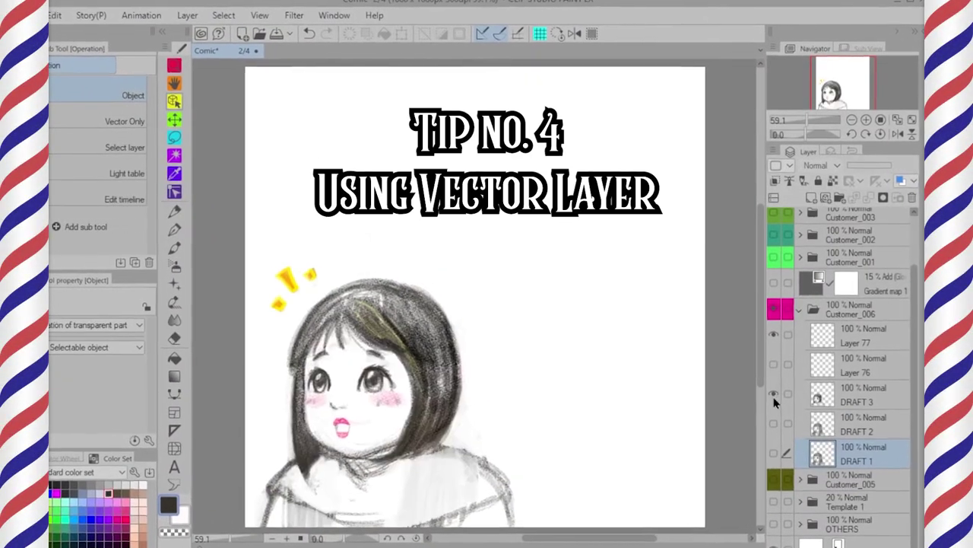
Hide DRAFT 3, show DRAFT 1 in the Customer_006 folder and set its opacity to 25%
click(773, 394)
click(774, 453)
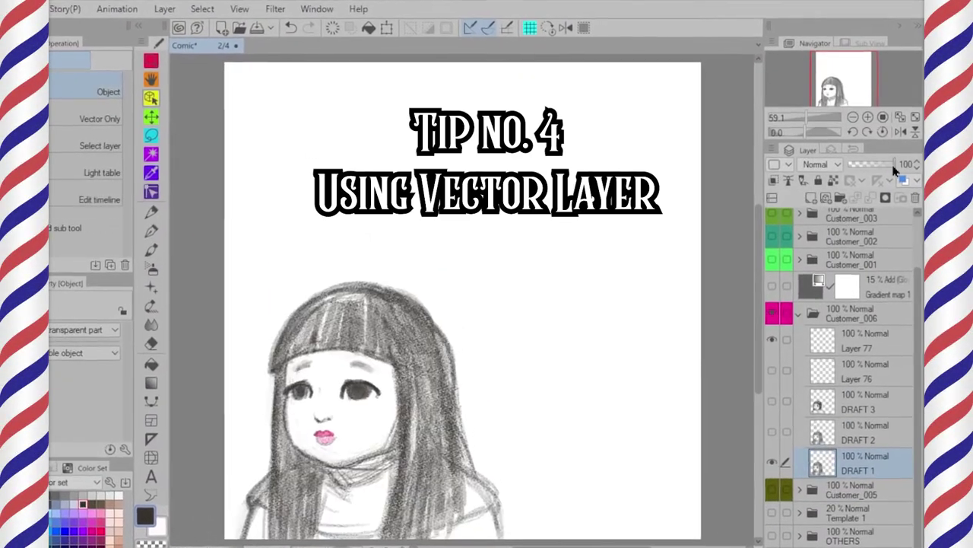
click(904, 165)
text(25)
key(Return)
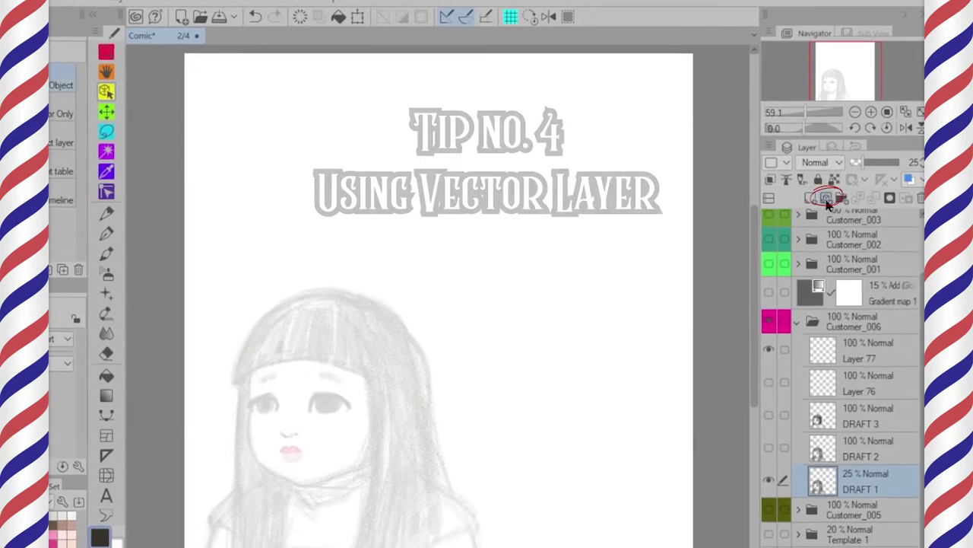
Add a vector layer above DRAFT 1 and name it VECTOR_SKETCH
click(826, 199)
double_click(875, 477)
text(VECTOR_SKETCH)
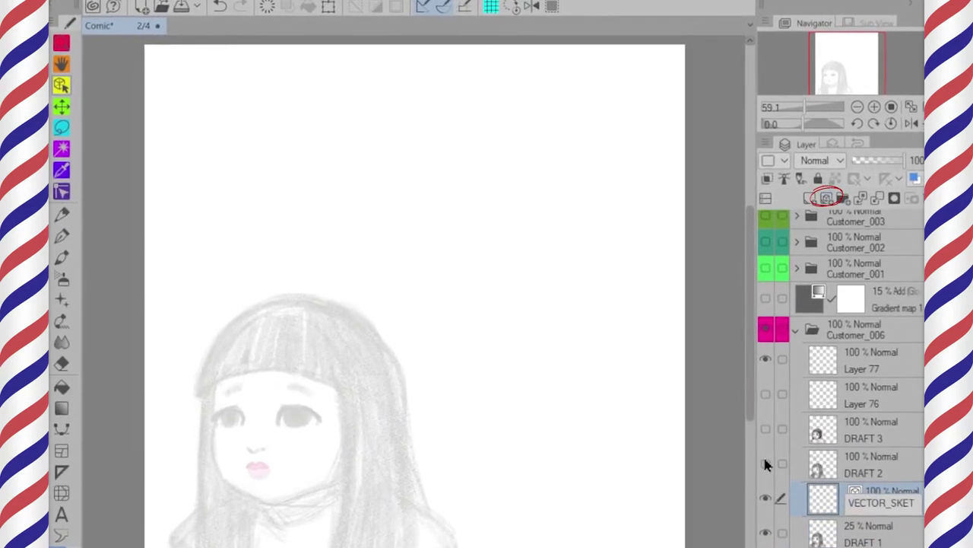
key(Return)
Trace the curved lower edge of the girl's fringe with the Mapping pen at size 15
drag(315, 341, 404, 284)
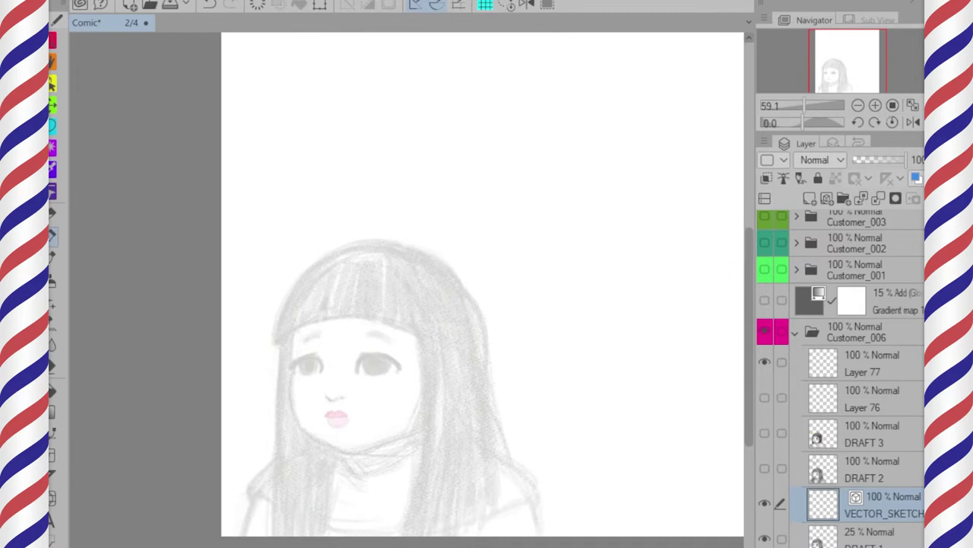
scroll(414, 286, up, 3)
drag(480, 238, 497, 268)
drag(441, 287, 454, 255)
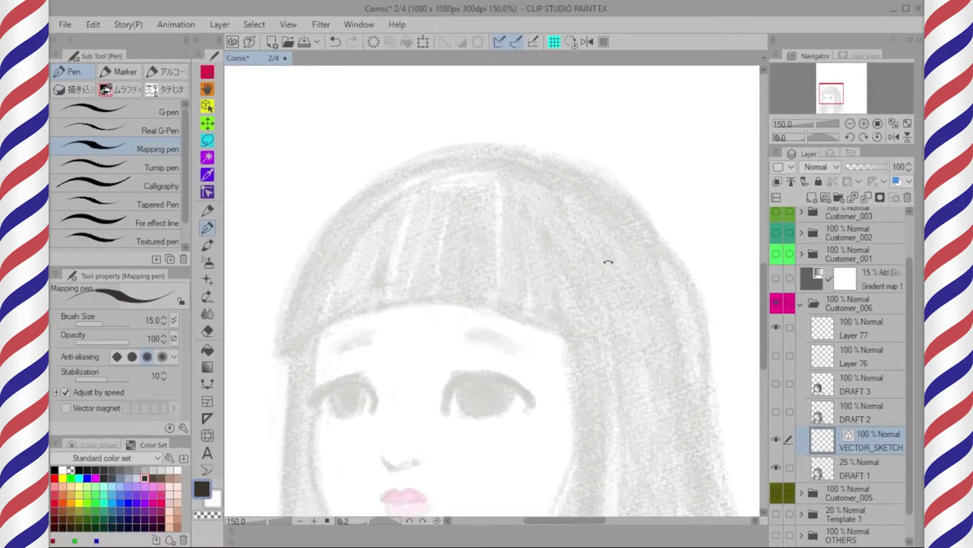
drag(609, 265, 570, 202)
drag(559, 251, 569, 198)
drag(367, 415, 646, 202)
click(436, 520)
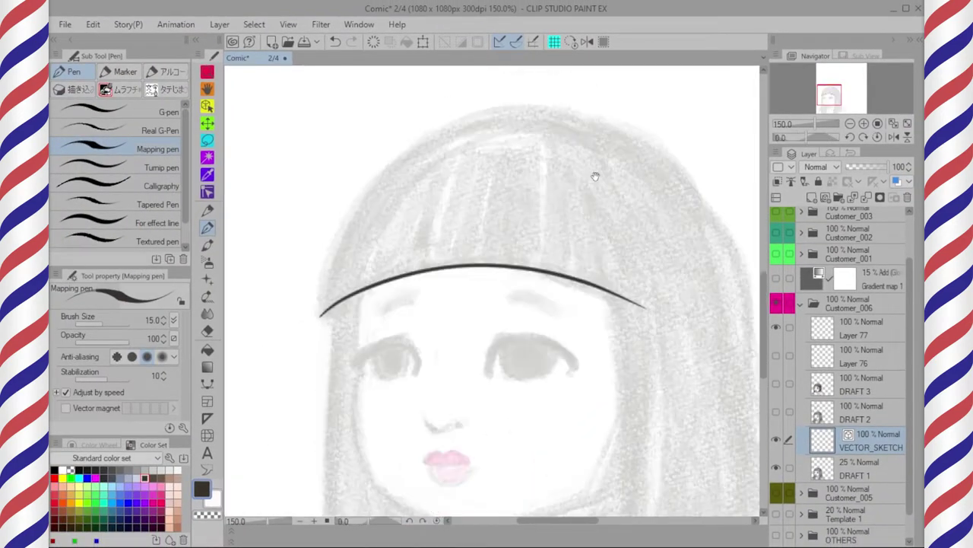
Trace the crown of the head and the outer hair strands down to the shoulder
drag(612, 139, 602, 136)
drag(654, 154, 319, 302)
drag(675, 226, 582, 213)
drag(561, 142, 659, 376)
mouse_move(647, 301)
mouse_down()
mouse_move(634, 238)
mouse_move(448, 211)
mouse_move(410, 285)
mouse_up()
drag(476, 81, 454, 211)
drag(419, 310, 436, 240)
drag(473, 157, 546, 127)
click(436, 520)
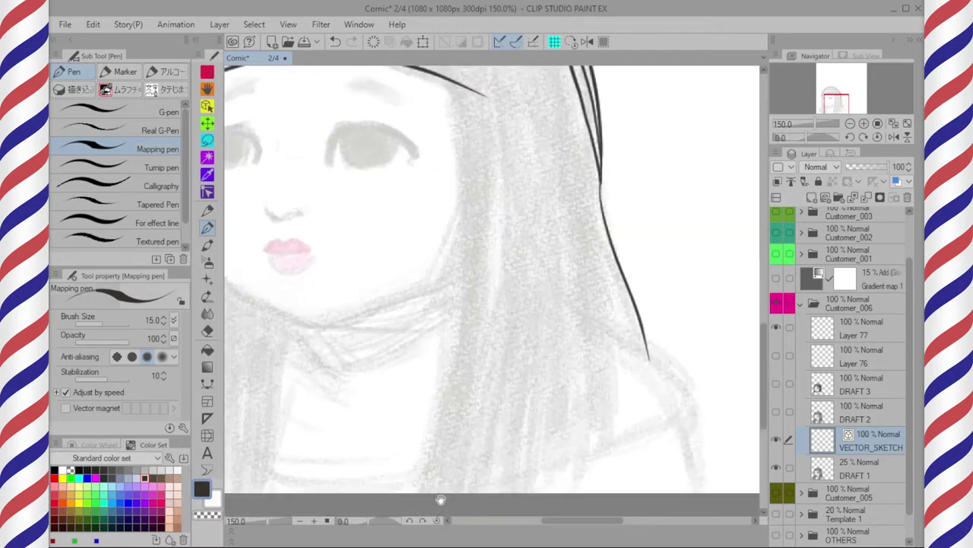
Trace the long edges of the hair hanging down on both sides of the neck
drag(623, 325, 612, 272)
drag(594, 230, 573, 439)
drag(453, 162, 408, 439)
mouse_move(502, 207)
mouse_down()
mouse_move(581, 311)
mouse_move(627, 294)
mouse_up()
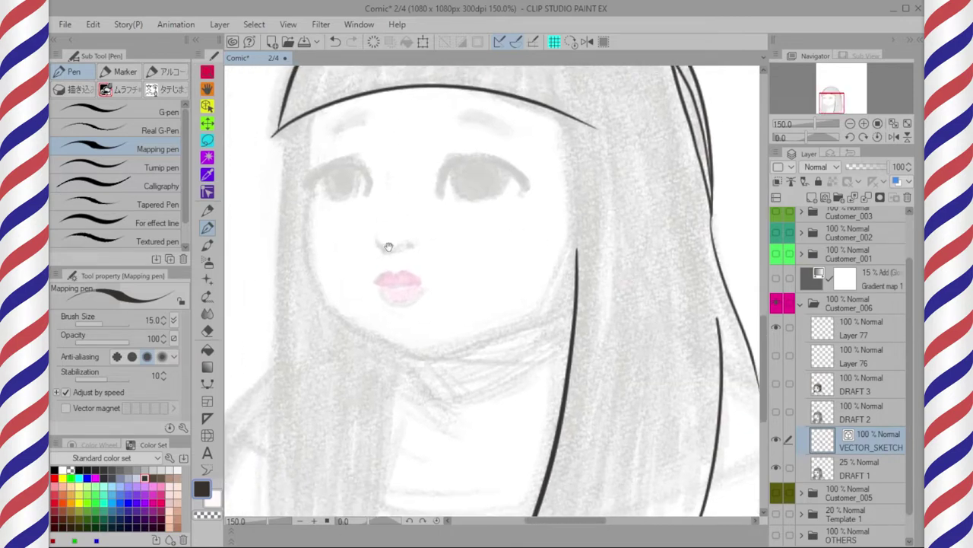
drag(517, 237, 538, 191)
drag(312, 82, 292, 514)
drag(416, 306, 392, 485)
Trace the face contour from cheeks to chin and add loose hair strands beside the jaw
drag(372, 304, 373, 337)
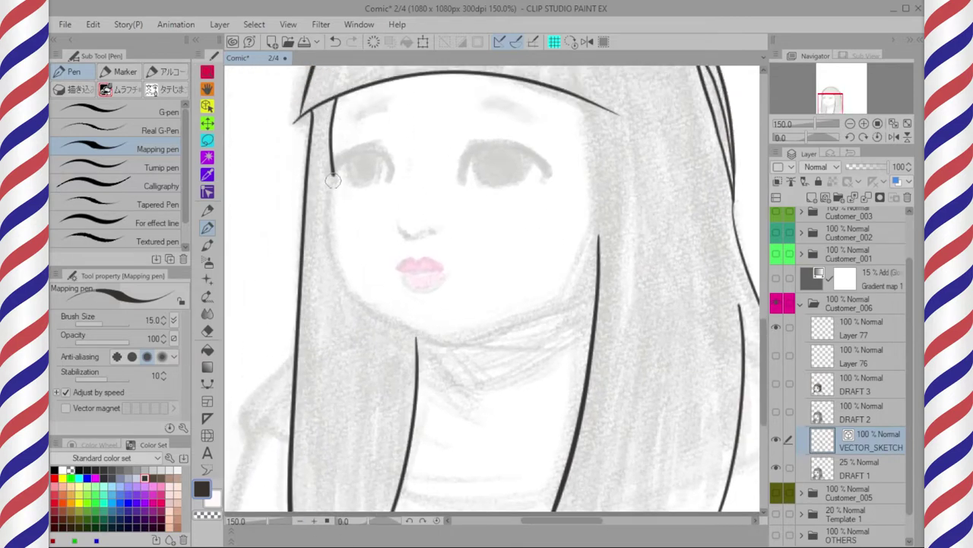
drag(349, 278, 427, 338)
drag(643, 291, 636, 245)
drag(461, 353, 544, 305)
key(ctrl+@)
drag(583, 98, 567, 350)
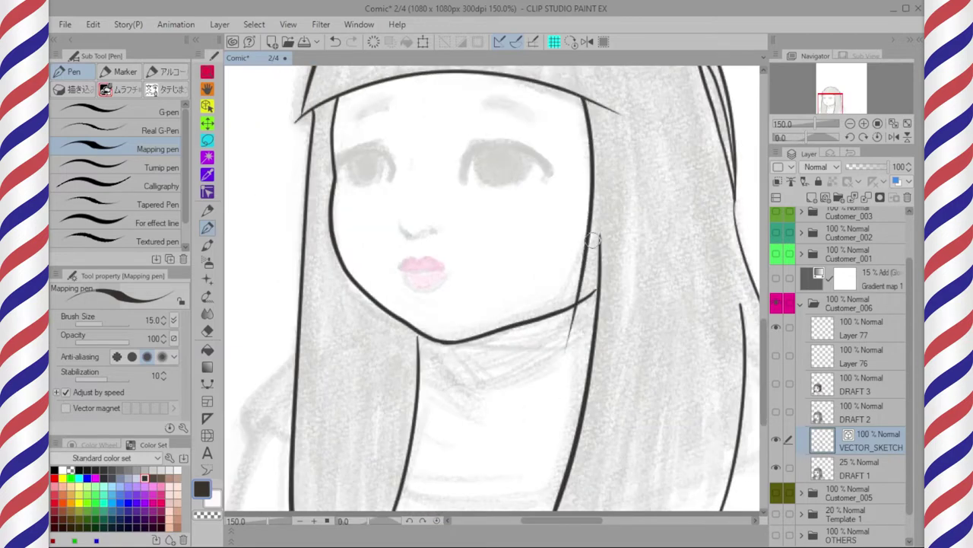
drag(591, 221, 553, 339)
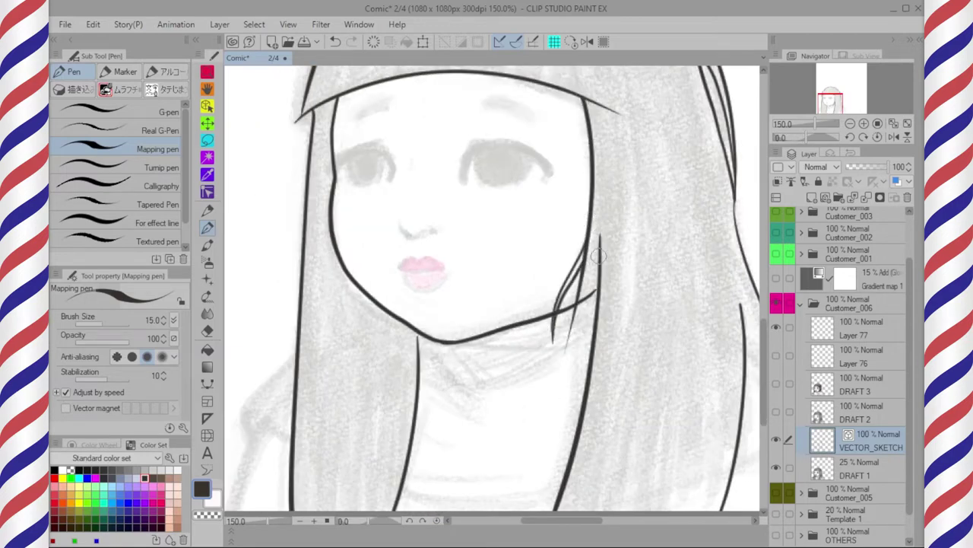
Select the crown and outer hair strokes with the Object tool to examine their control points
scroll(593, 270, up, 5)
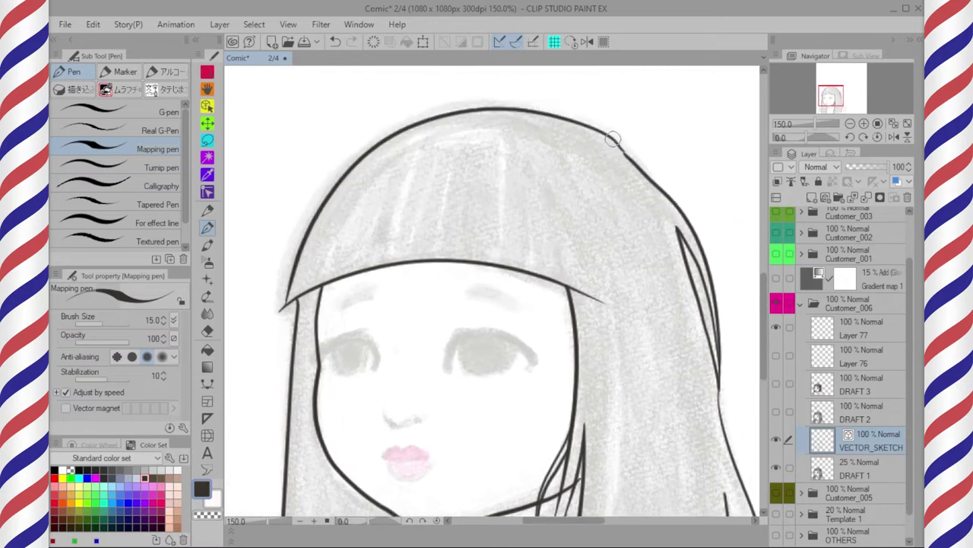
key(o)
click(604, 140)
click(655, 190)
click(684, 283)
click(639, 122)
scroll(632, 151, down, 1)
drag(656, 178, 652, 136)
Move the control points at the upper ends of the loose strands beside the jaw so they meet the cheek line
scroll(575, 286, up, 2)
click(549, 327)
click(575, 255)
click(575, 247)
mouse_move(567, 234)
mouse_down()
mouse_move(550, 219)
mouse_move(562, 236)
mouse_up()
scroll(530, 424, up, 4)
drag(489, 442, 513, 475)
drag(485, 400, 499, 411)
scroll(551, 283, down, 5)
scroll(561, 266, up, 3)
drag(576, 201, 566, 236)
click(559, 263)
drag(556, 263, 561, 261)
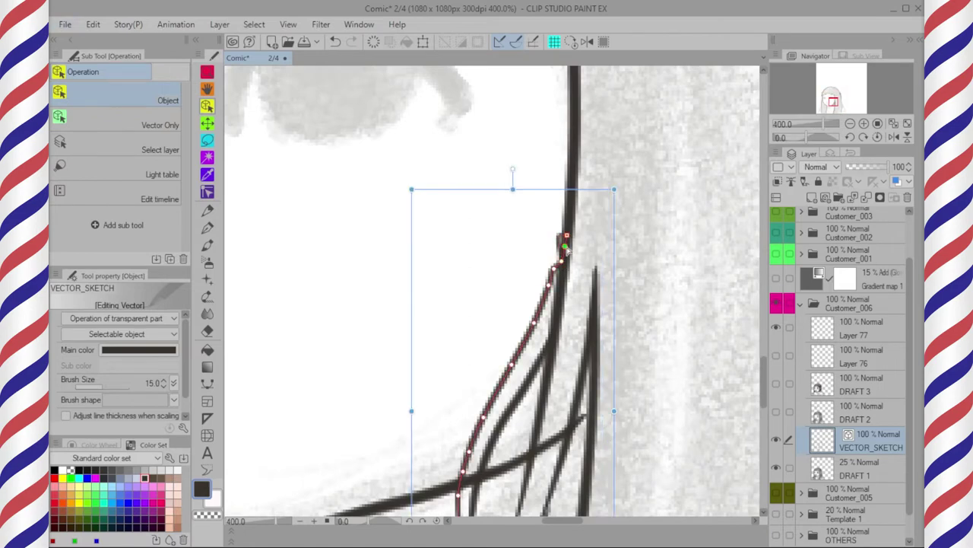
Select the jaw line, all the strokes together and the crown line to examine how densely their control points are set
scroll(558, 233, down, 3)
click(729, 201)
scroll(585, 243, down, 1)
click(572, 226)
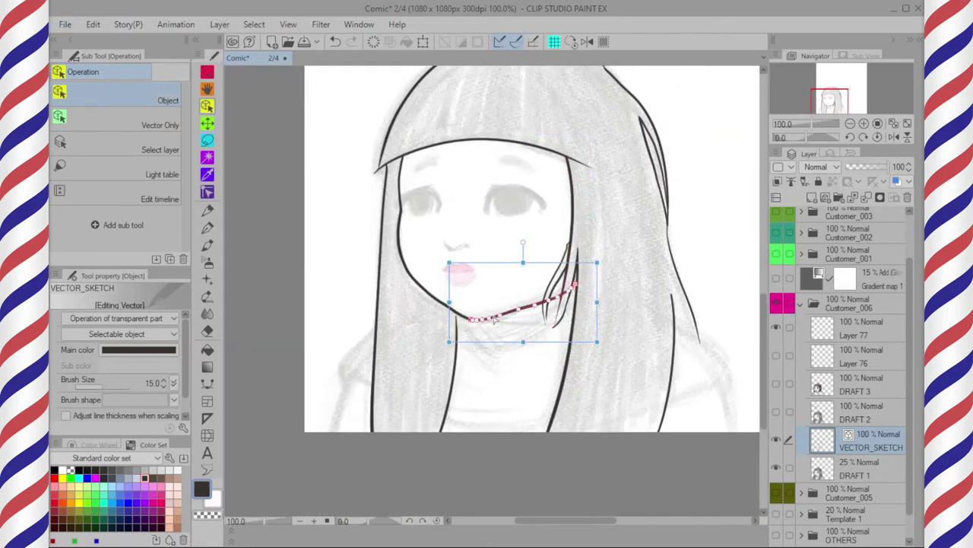
click(490, 319)
drag(548, 190, 534, 203)
drag(350, 132, 695, 383)
drag(533, 174, 520, 223)
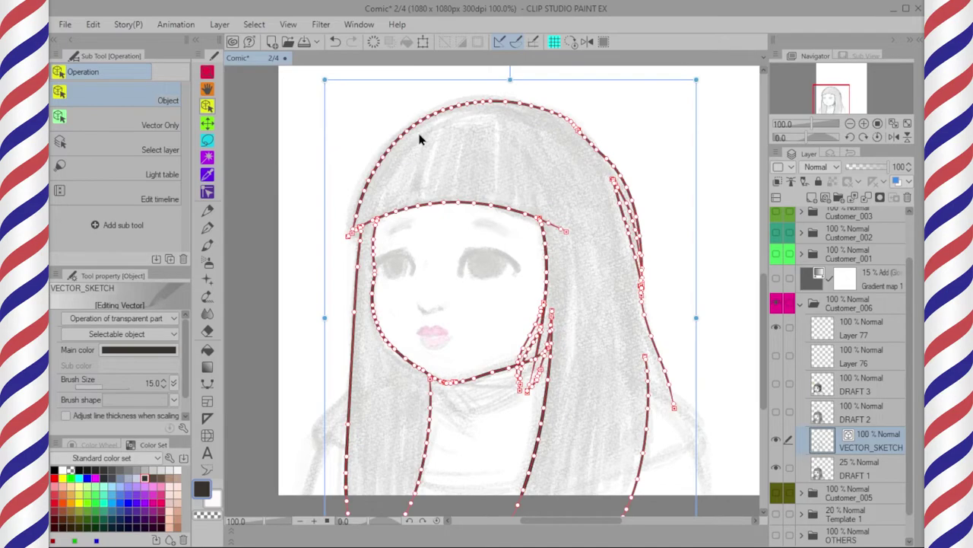
click(622, 97)
scroll(574, 125, up, 2)
click(574, 126)
click(636, 77)
scroll(636, 77, down, 2)
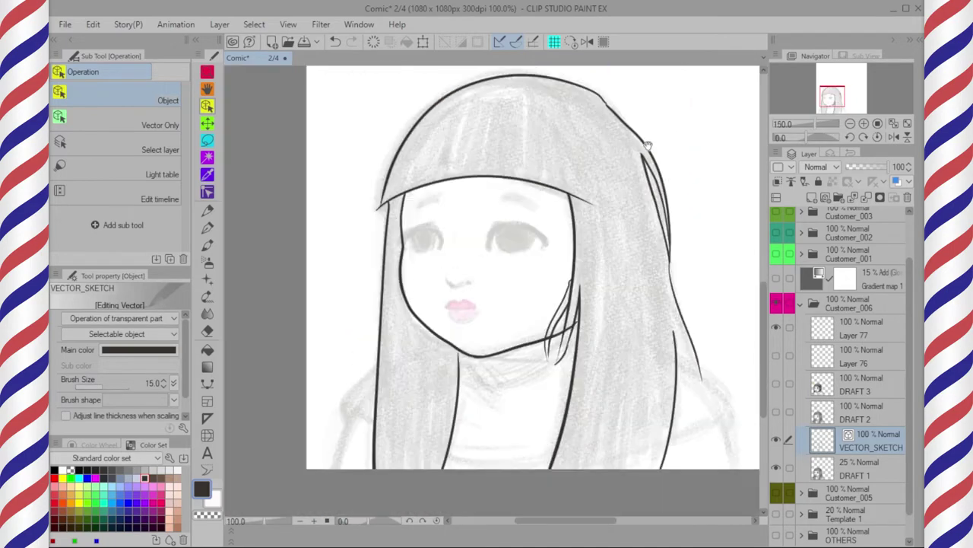
Simplify the lines of the whole drawing with Simplify vector line at brush size 80, and reselect all strokes to check their points
drag(648, 134, 635, 155)
click(207, 192)
click(114, 144)
scroll(630, 206, down, 2)
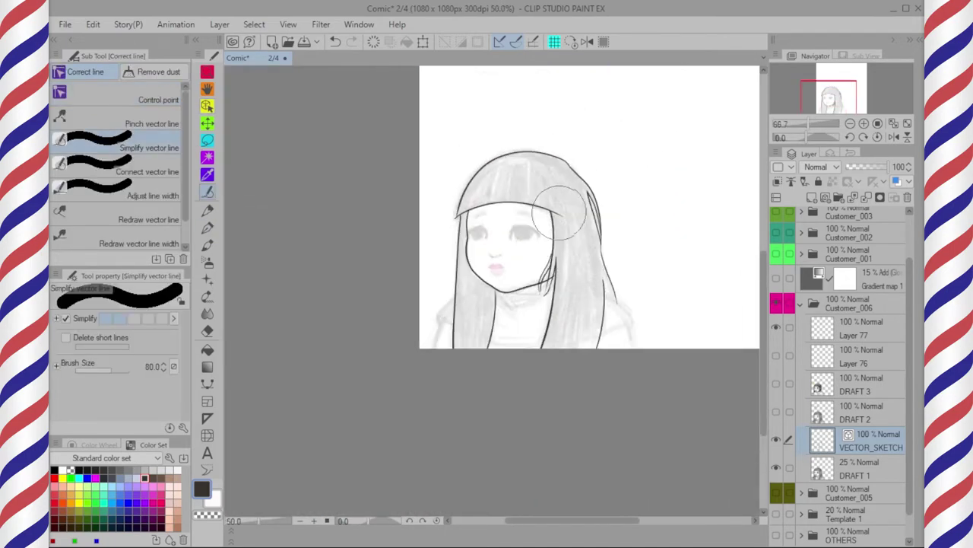
scroll(548, 251, up, 1)
key(o)
drag(380, 170, 642, 467)
Select the outer hair strokes beside the face one by one to examine their simplified control points
scroll(615, 251, up, 1)
drag(615, 251, 659, 159)
click(667, 156)
scroll(668, 154, up, 2)
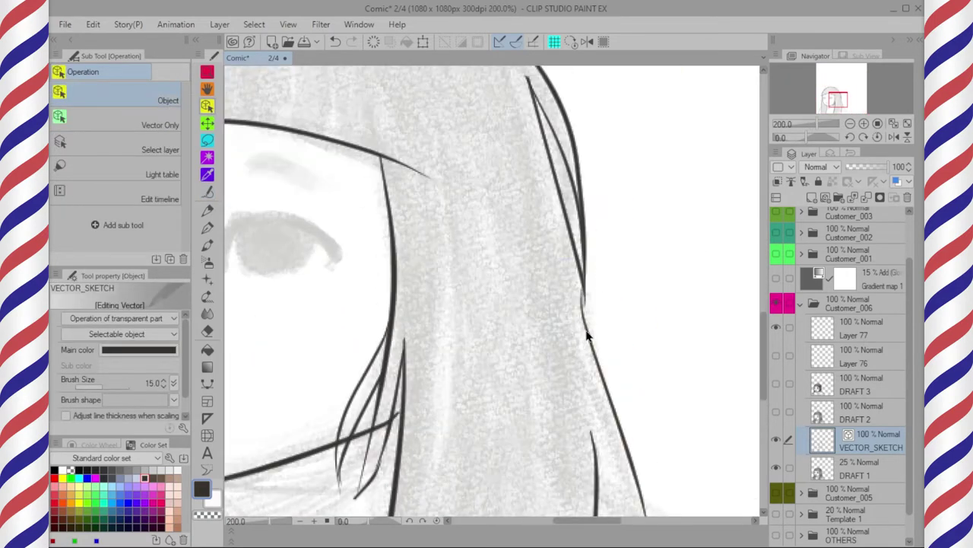
click(587, 337)
click(623, 237)
drag(565, 225, 558, 343)
click(546, 306)
Adjust the end point at the crown outline's gap and join the two hair strokes with Connect vector line
click(207, 192)
click(121, 100)
scroll(450, 242, up, 2)
mouse_move(450, 242)
mouse_down()
mouse_move(452, 286)
mouse_move(460, 247)
mouse_up()
scroll(484, 199, down, 2)
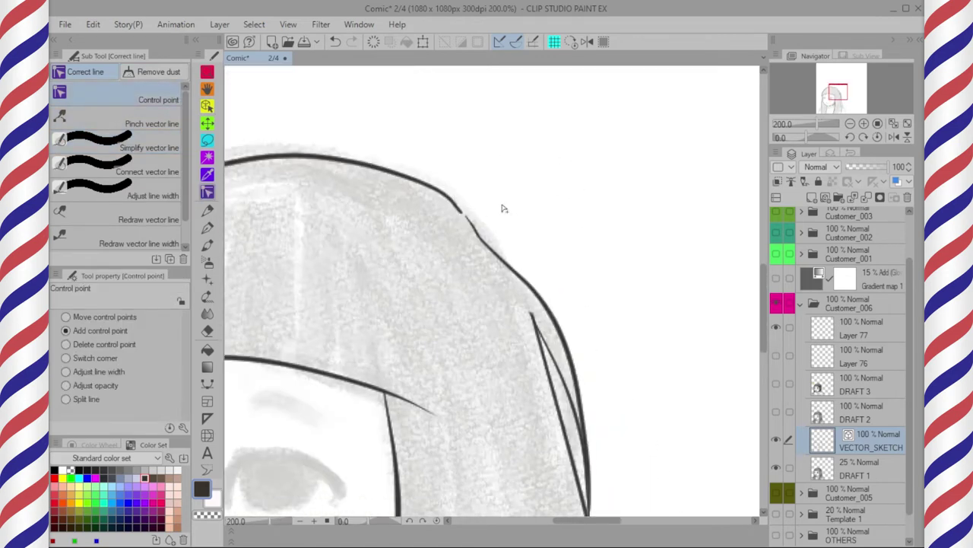
click(167, 174)
mouse_move(448, 199)
mouse_down()
mouse_move(473, 229)
mouse_move(467, 215)
mouse_move(546, 179)
mouse_up()
Reshape the crown outline and the fringe line with Control point so their ends meet at the temple
click(156, 96)
drag(612, 298, 609, 296)
drag(439, 157, 629, 208)
drag(390, 216, 448, 167)
drag(350, 255, 352, 257)
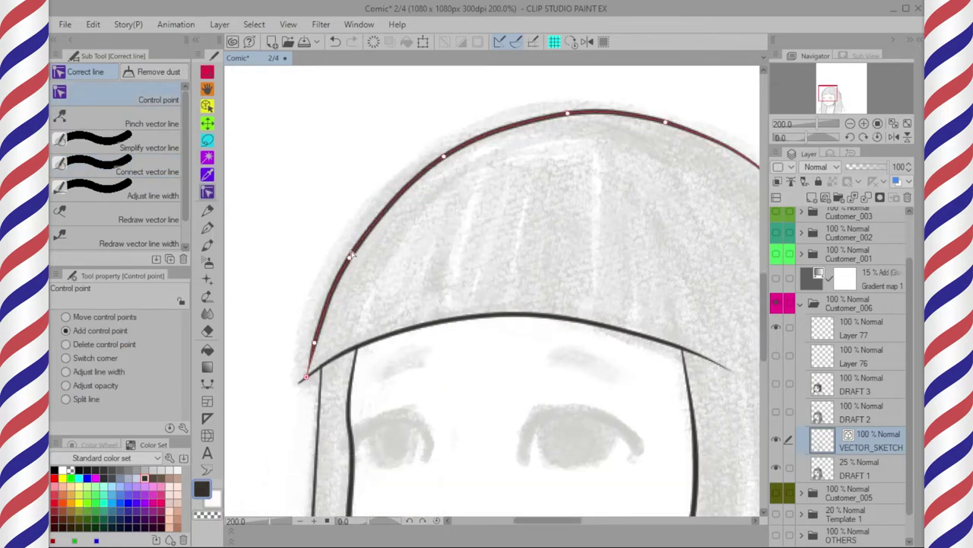
drag(333, 319, 346, 296)
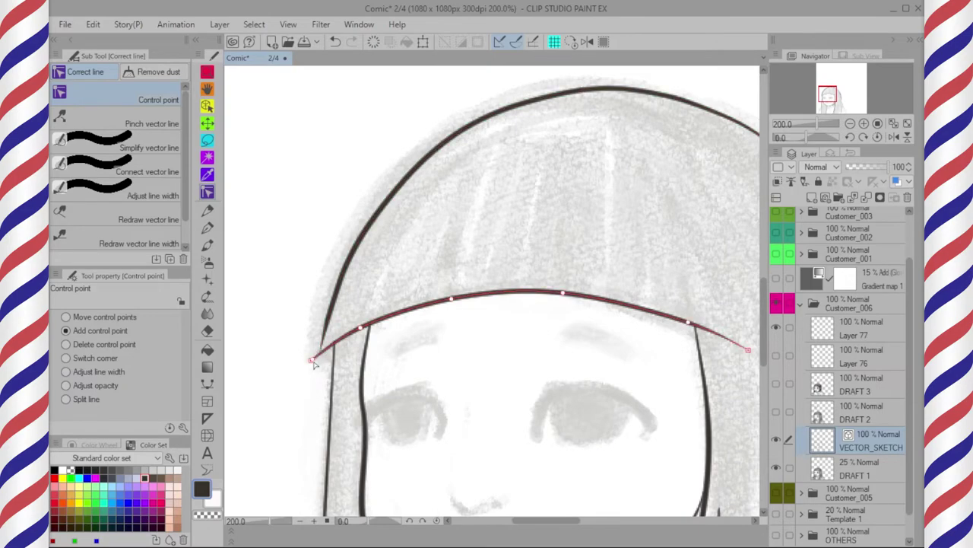
scroll(327, 372, up, 2)
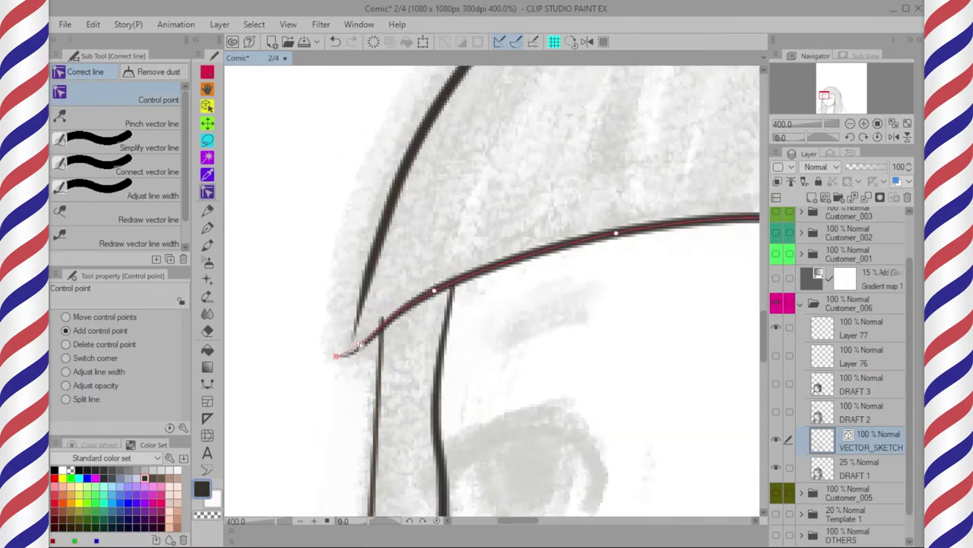
scroll(410, 230, down, 3)
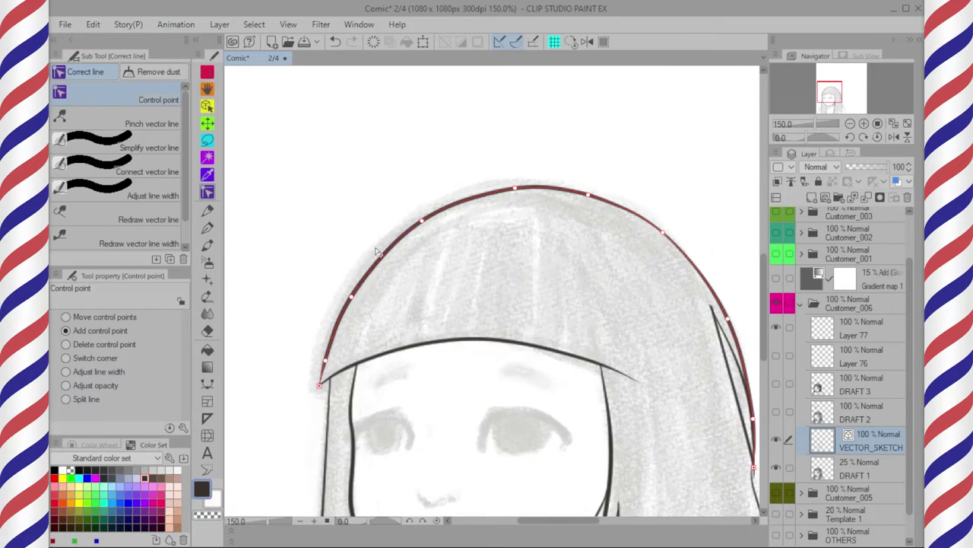
Try the Vector eraser's touched-area mode and other erasing on the crossing hair strands beside the jaw, and undo the erasures
drag(567, 476, 465, 248)
scroll(501, 280, up, 3)
drag(499, 280, 497, 247)
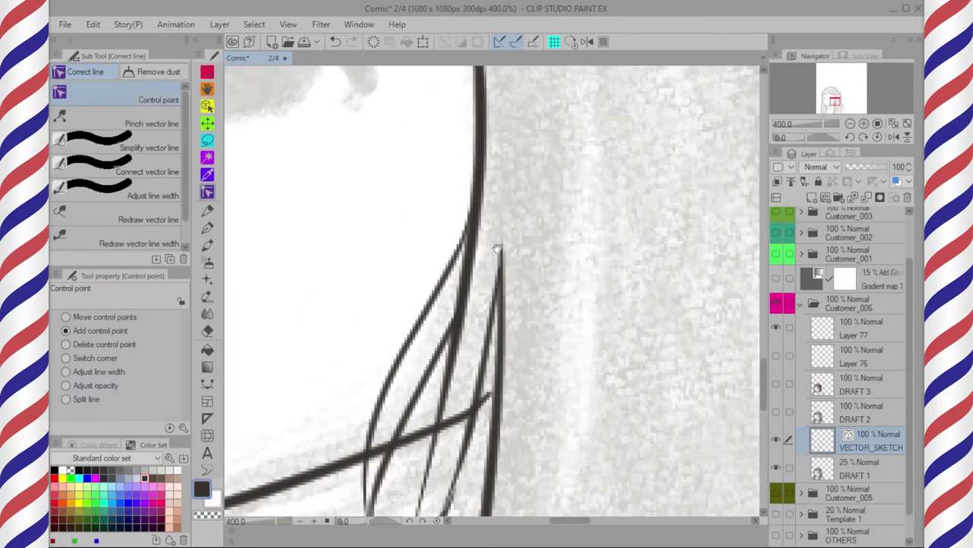
key(e)
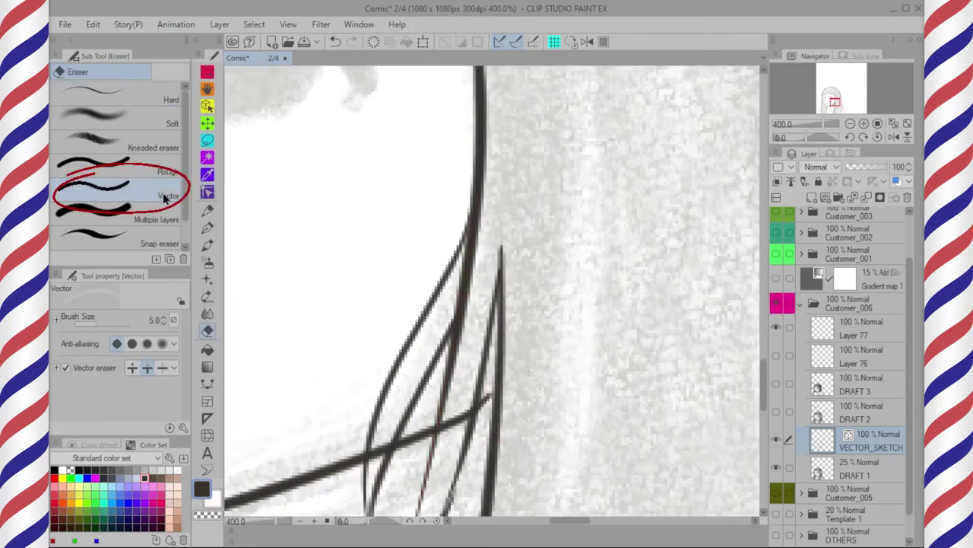
click(134, 368)
drag(459, 296, 473, 240)
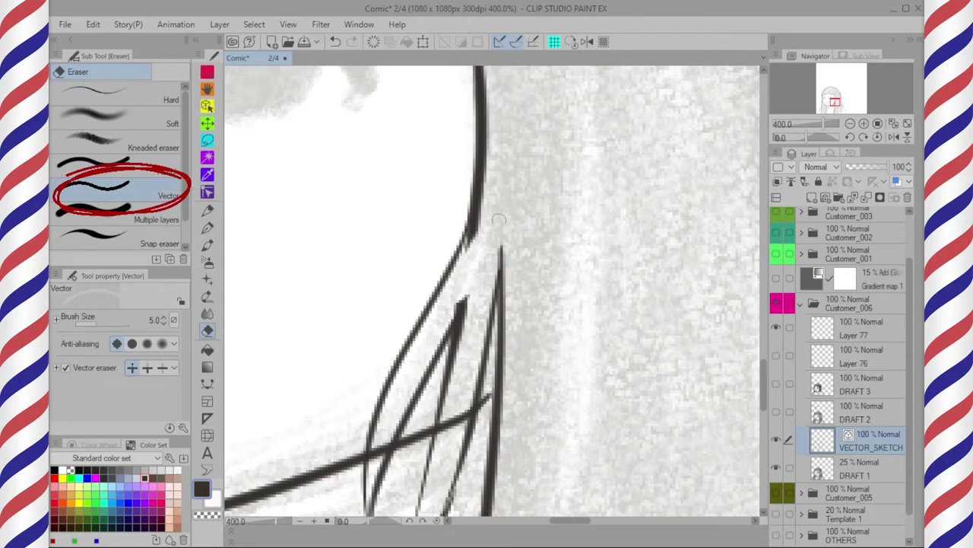
key(ctrl+z)
key(ctrl+z)
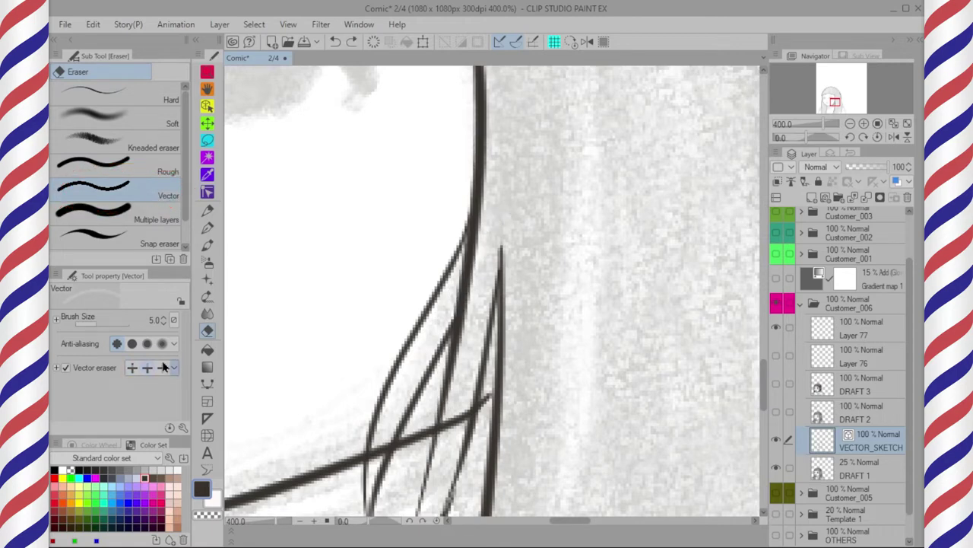
drag(453, 291, 473, 281)
key(ctrl+z)
Erase the overlapping line segments among the hair strands beside the jaw with the Vector eraser set to erase up to intersections
drag(476, 375, 490, 287)
drag(473, 319, 461, 349)
drag(399, 351, 388, 373)
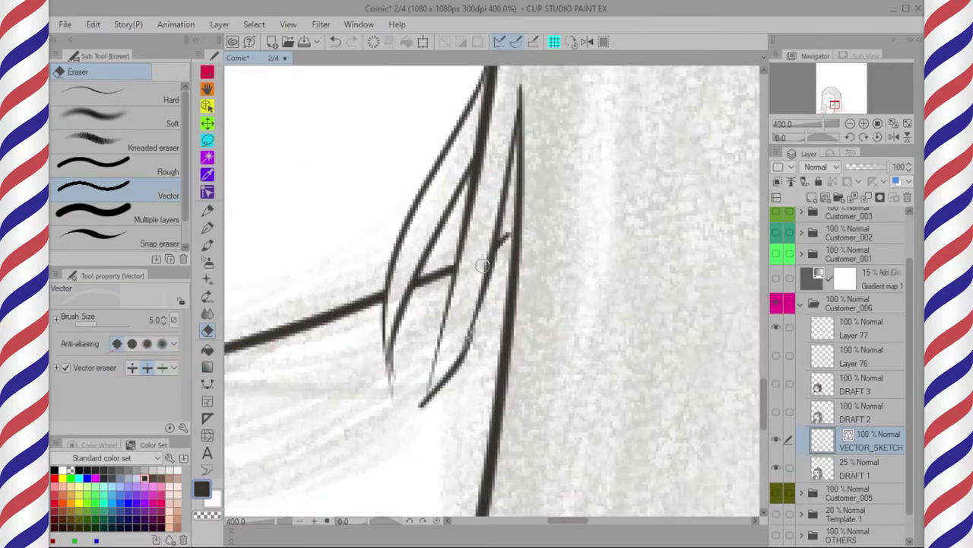
Join the two hair strand lines at their lower tip with Connect vector line at brush size 80
click(207, 192)
click(168, 171)
click(430, 388)
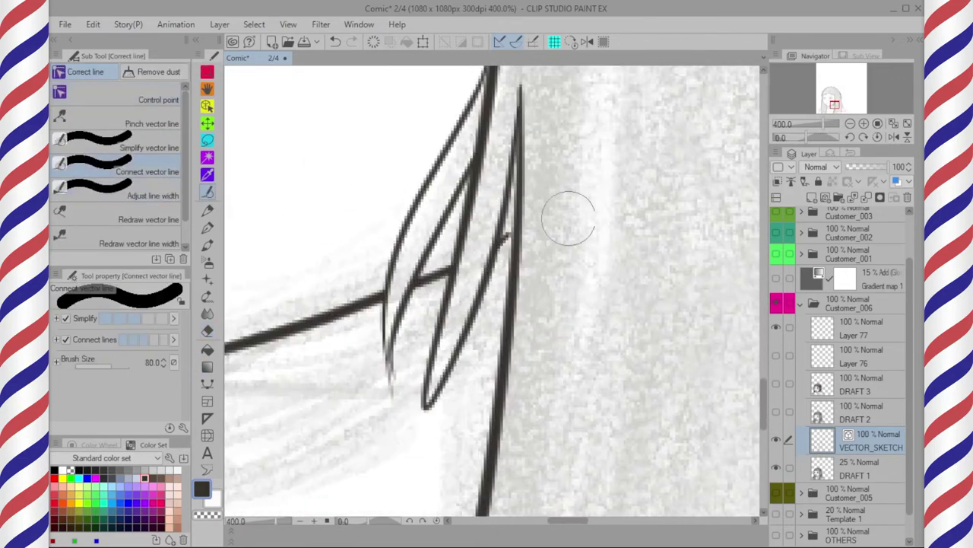
drag(576, 218, 558, 277)
key(ctrl+z)
drag(534, 161, 527, 226)
Shorten the leftover jaw line piece between the hair strands with Control point and switch to Connect vector line for the loose strand tip
click(135, 96)
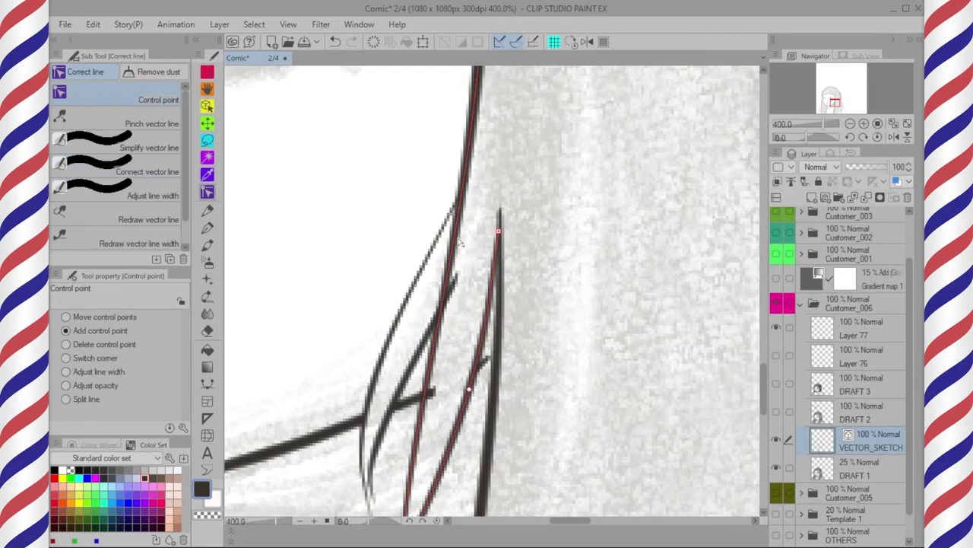
drag(445, 329, 442, 245)
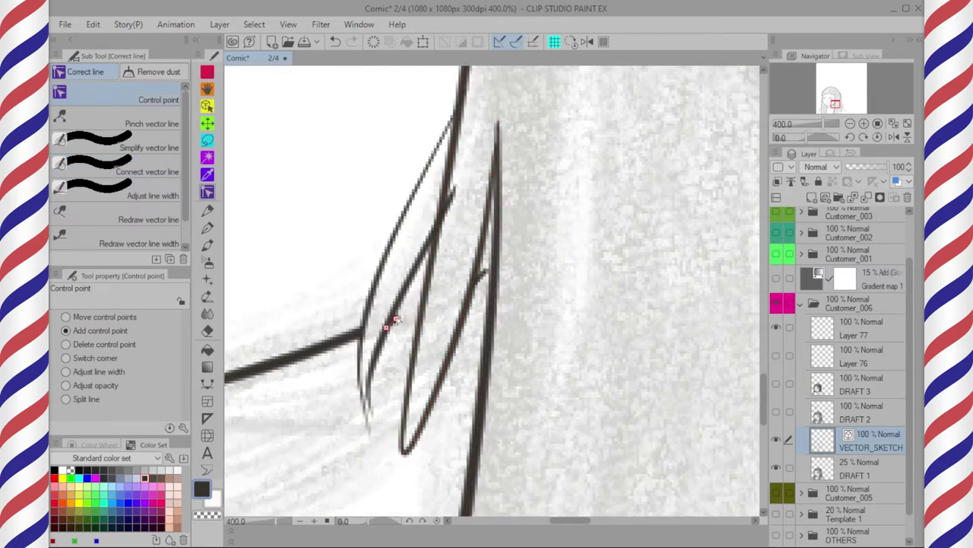
click(370, 428)
click(159, 174)
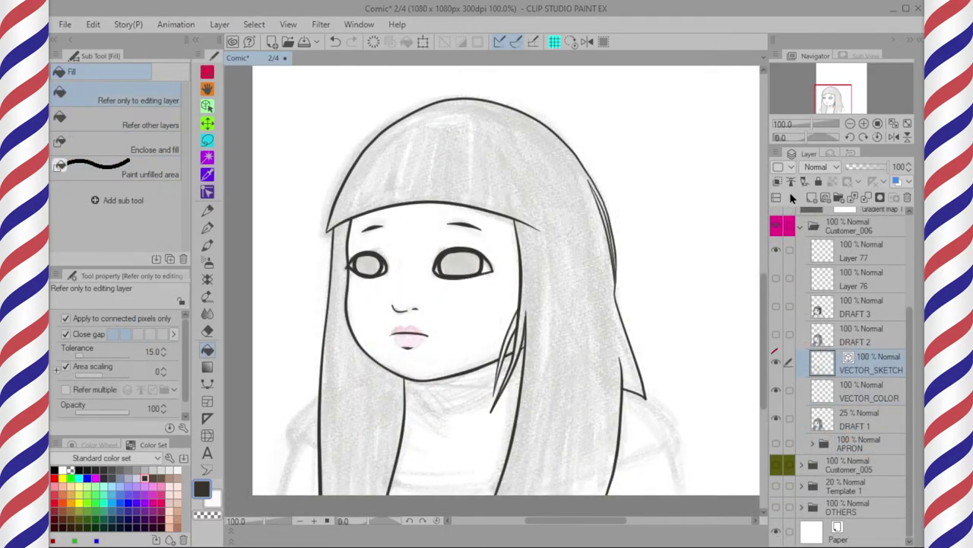
Fill the irises with the dark line colour on the VECTOR_COLOR layer, using Fill with Refer other layers
click(819, 392)
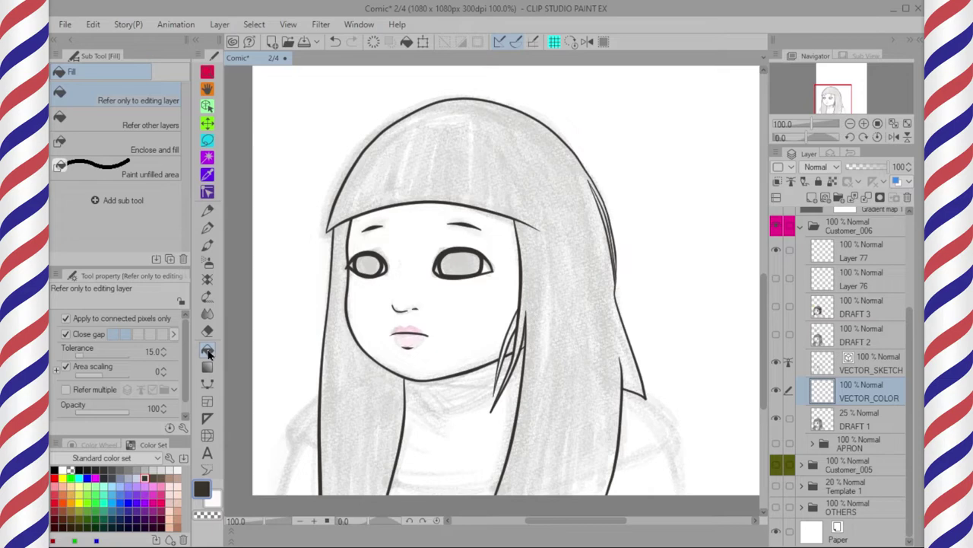
click(161, 122)
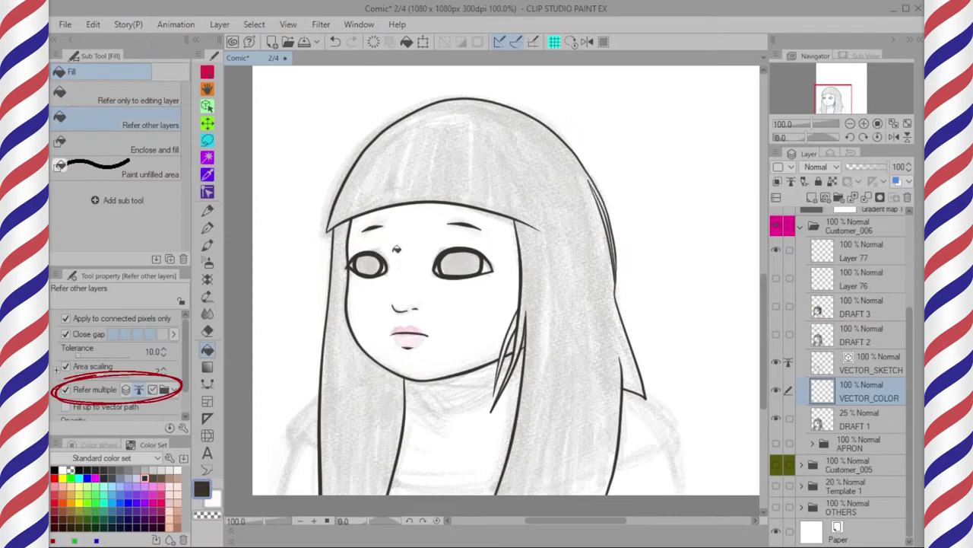
click(460, 259)
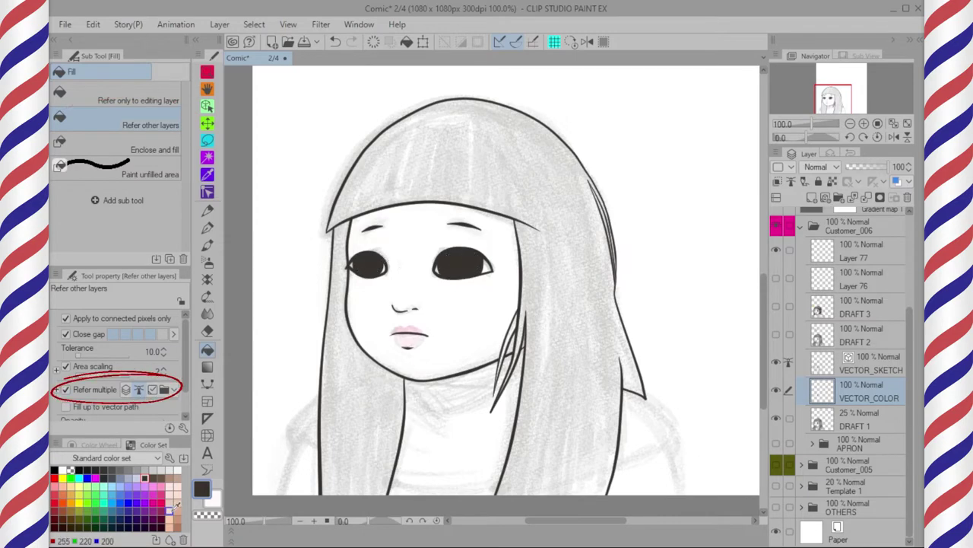
Fill the face with a light peach skin colour on the VECTOR_COLOR layer
click(174, 488)
click(482, 292)
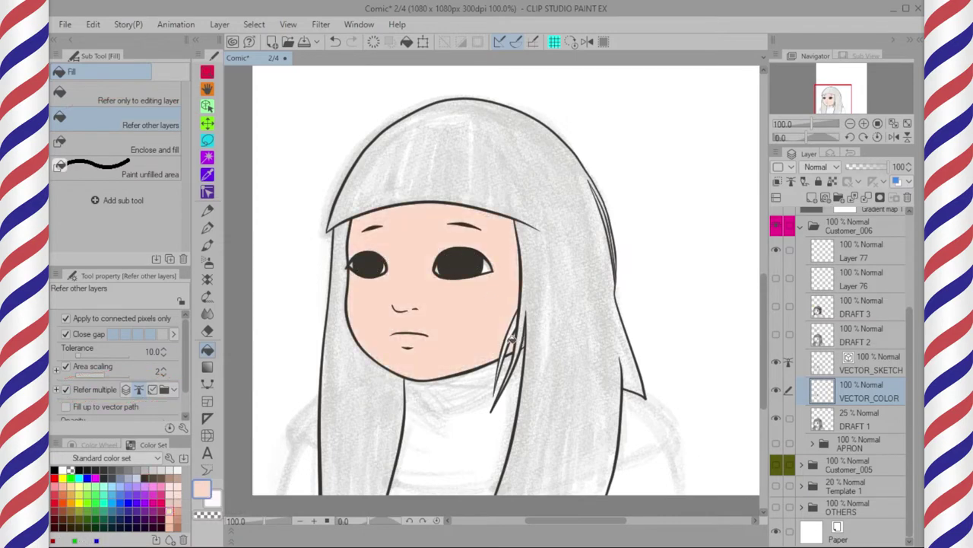
scroll(505, 331, up, 4)
scroll(530, 322, down, 4)
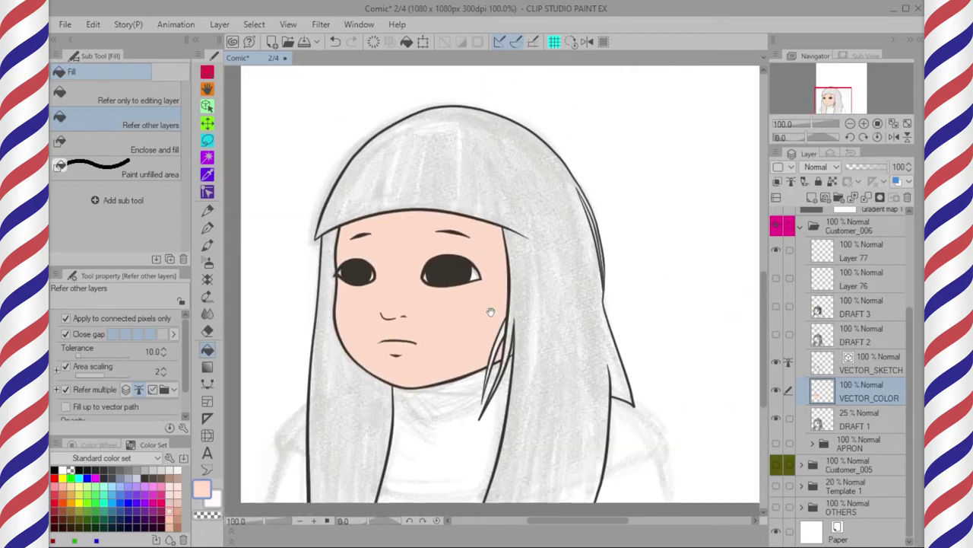
Fill the whites in the corners of both eyes with white
click(63, 470)
scroll(470, 268, up, 2)
click(475, 287)
scroll(396, 293, up, 2)
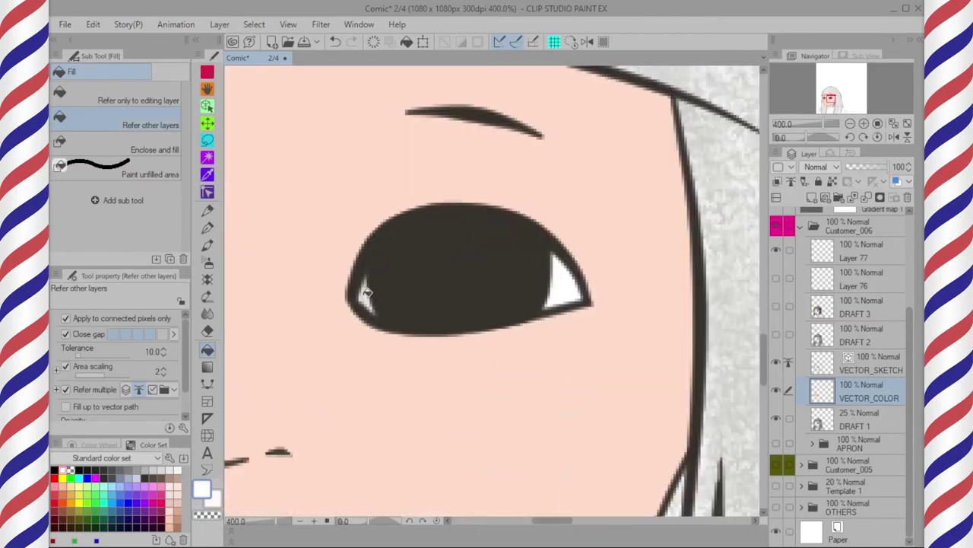
click(365, 291)
scroll(365, 291, down, 2)
drag(330, 308, 506, 324)
scroll(426, 312, up, 2)
scroll(331, 250, down, 4)
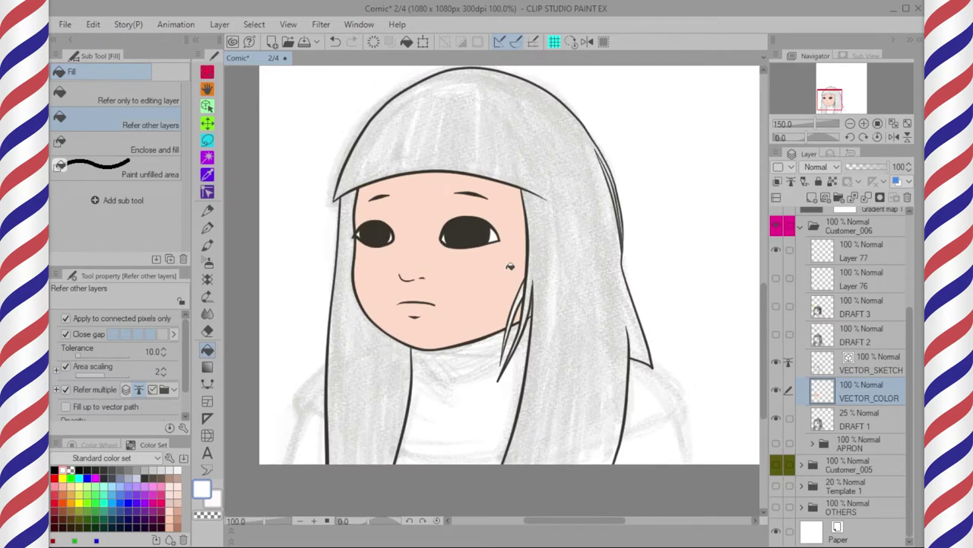
Fill the hair areas and the thin strands beside the face with the dark brown-black swatch
click(145, 477)
click(570, 134)
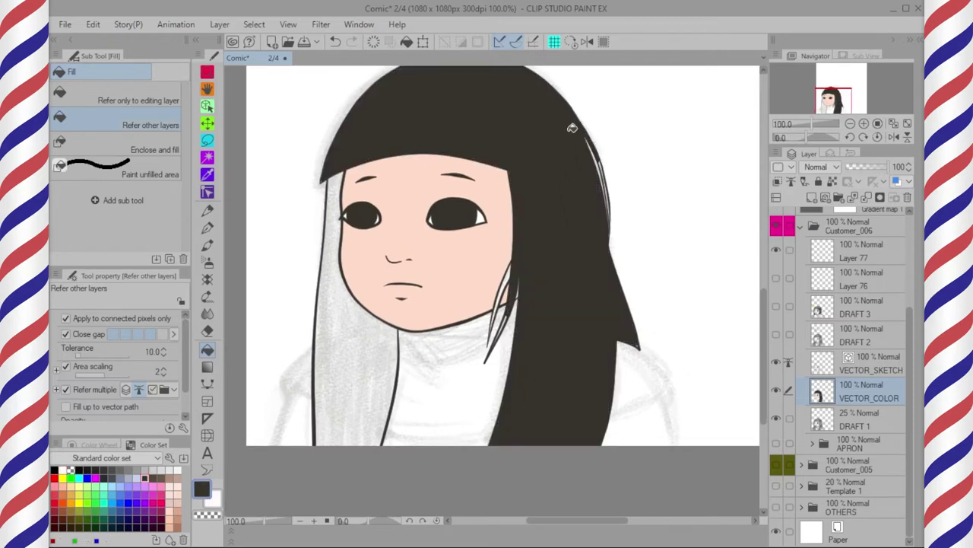
click(380, 338)
scroll(529, 308, up, 4)
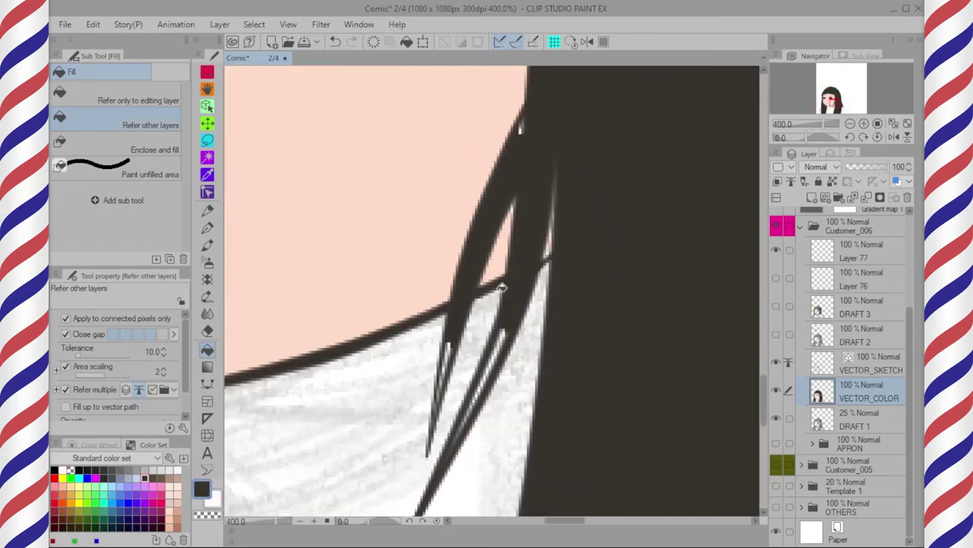
Paint over the unfilled slivers in the hair strands with the Mapping pen at brush size 4
click(208, 228)
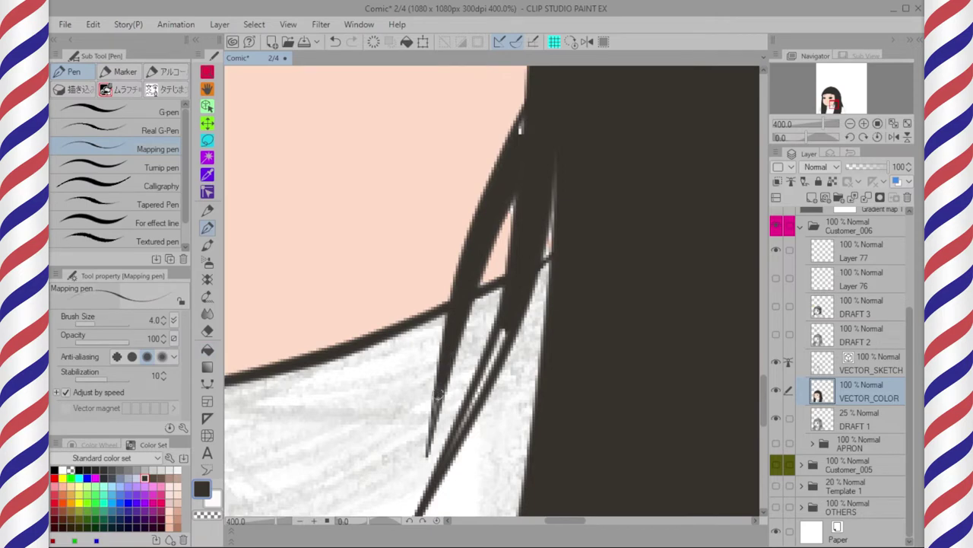
drag(477, 406, 505, 334)
drag(534, 232, 513, 340)
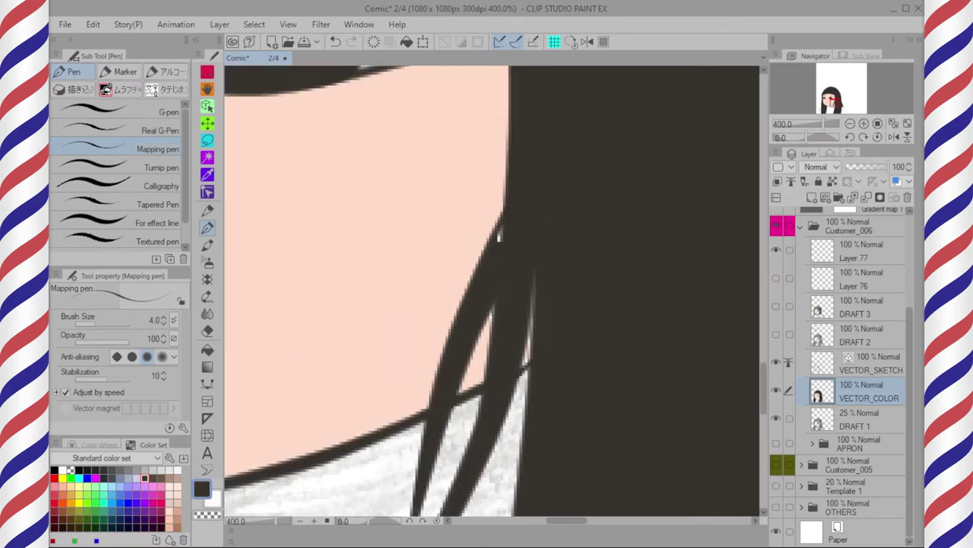
drag(541, 192, 566, 161)
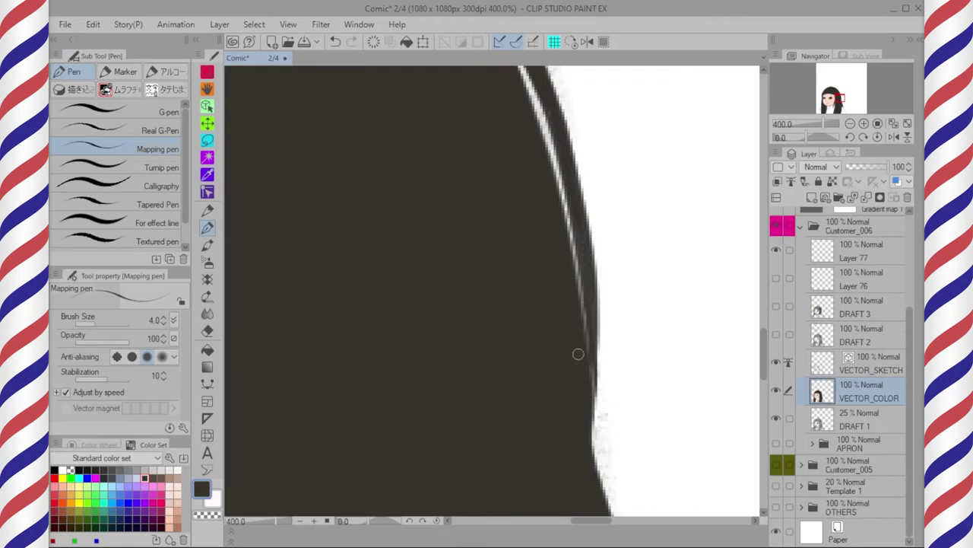
Hide and show the VECTOR_SKETCH line art to inspect the flat colours underneath it
scroll(578, 354, down, 4)
drag(604, 319, 604, 286)
click(777, 366)
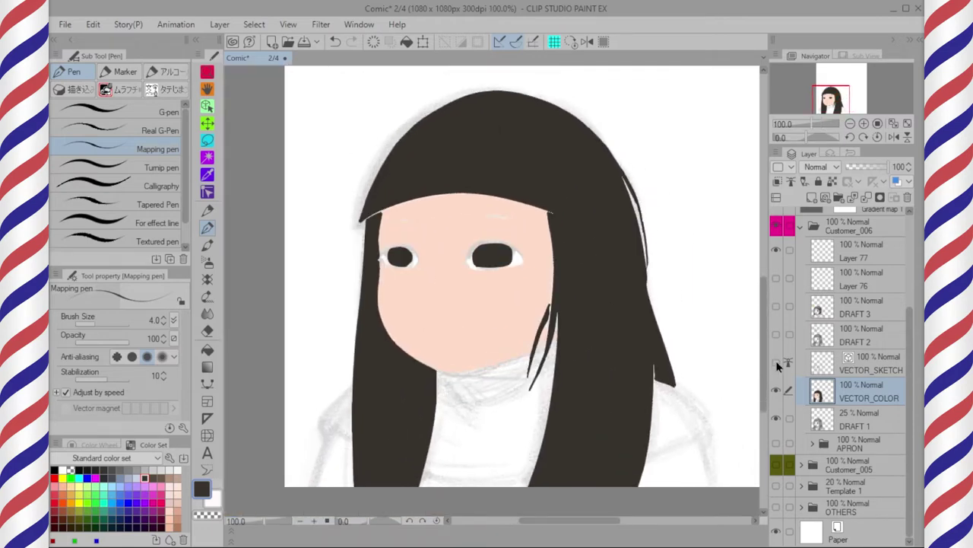
click(778, 359)
click(829, 363)
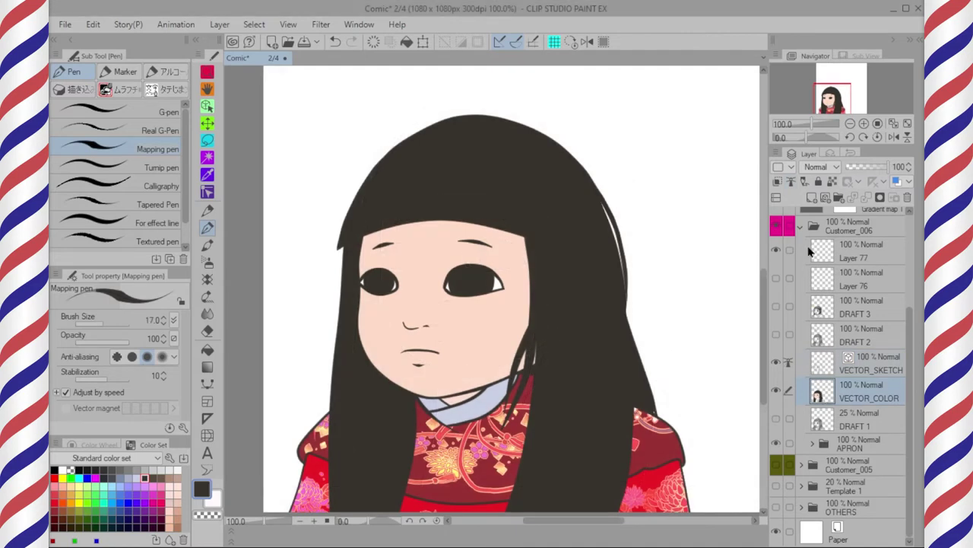
Create a new layer above VECTOR_COLOR and name it HAIR_COLOR
click(812, 197)
double_click(854, 399)
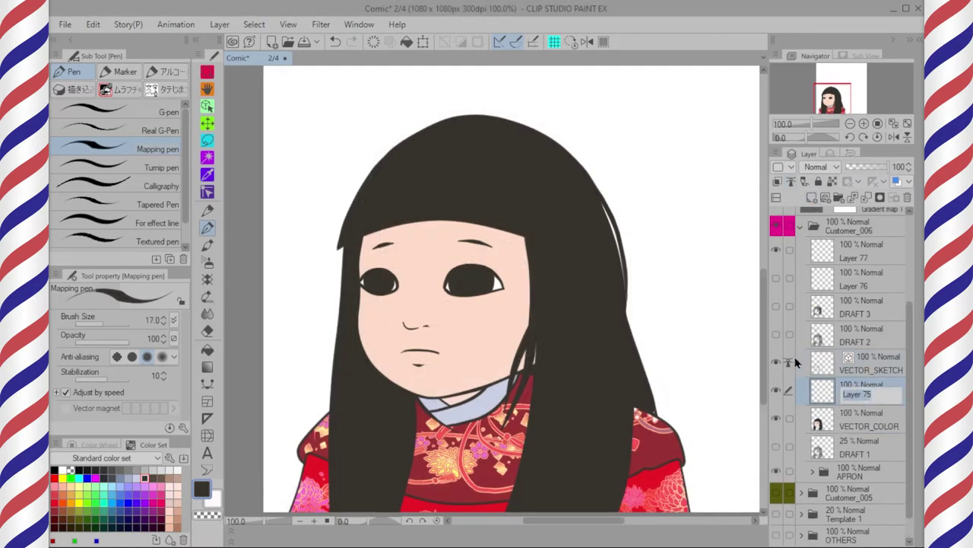
key(Return)
Auto-select both hair areas on the VECTOR_COLOR layer and make HAIR_COLOR the active layer for shading
click(826, 419)
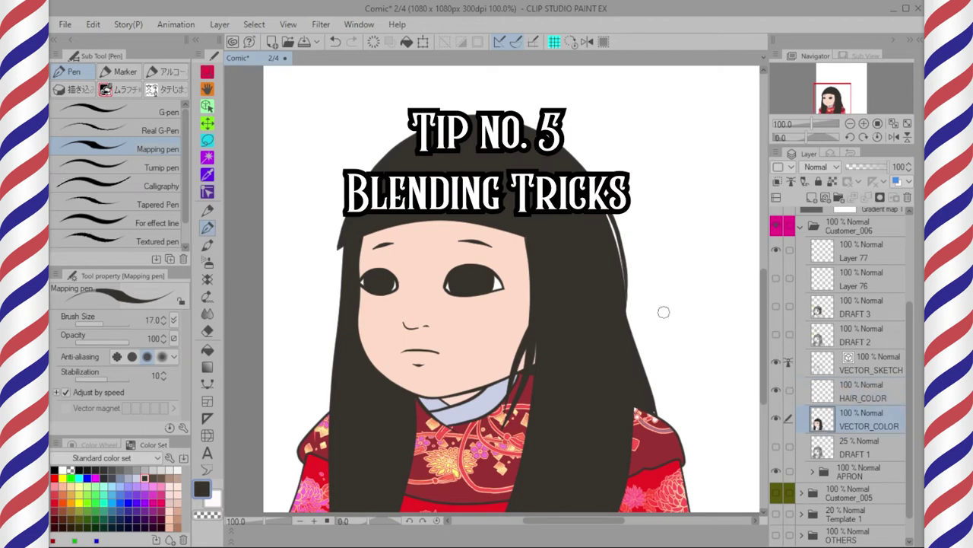
click(207, 157)
click(579, 232)
shift+click(373, 414)
click(820, 392)
Shade the fringe and upper hair in violet (RGB 82, 0, 255) with the Soft airbrush at size 150
click(207, 261)
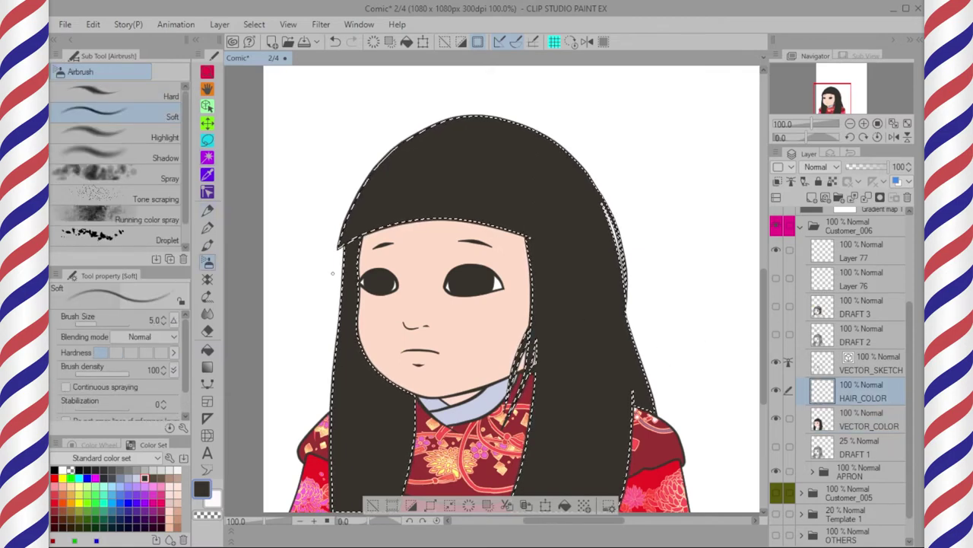
key(bracketright)
key(bracketright)
key(bracketright)
key(bracketright)
key(bracketright)
key(bracketright)
key(bracketright)
key(bracketright)
key(bracketright)
key(bracketright)
click(160, 477)
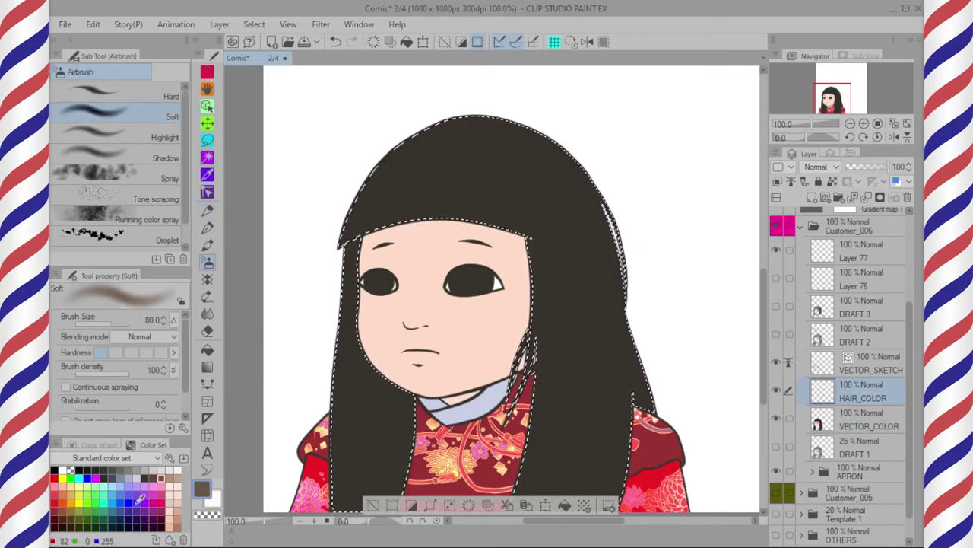
click(136, 502)
mouse_move(359, 218)
mouse_down()
mouse_move(495, 169)
mouse_move(595, 264)
mouse_up()
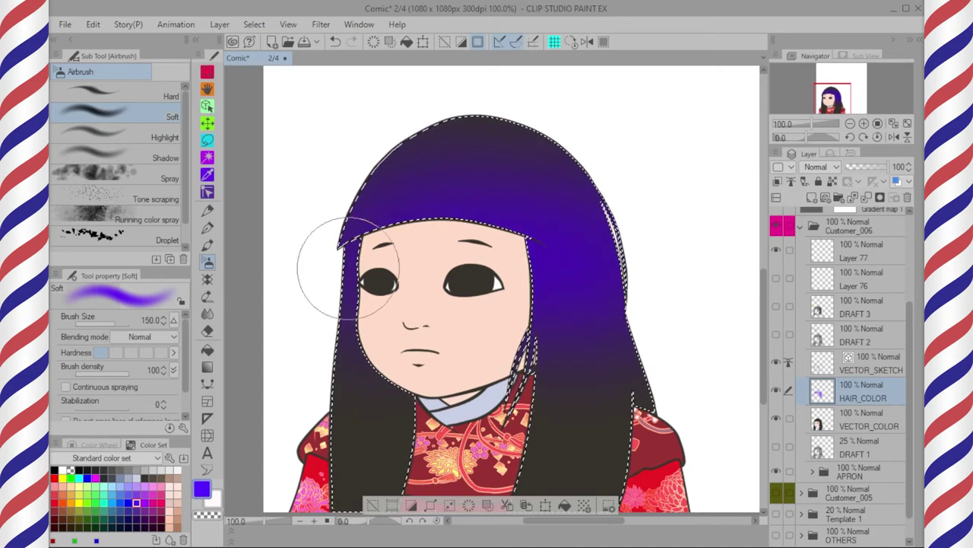
Airbrush brown over the lengths and the crown of the hair around the violet band, finishing at brush size 120
click(161, 477)
key(bracketright)
key(bracketright)
mouse_move(333, 341)
mouse_down()
mouse_move(591, 343)
mouse_move(328, 348)
mouse_up()
key(bracketleft)
key(bracketleft)
key(bracketleft)
drag(358, 190, 601, 212)
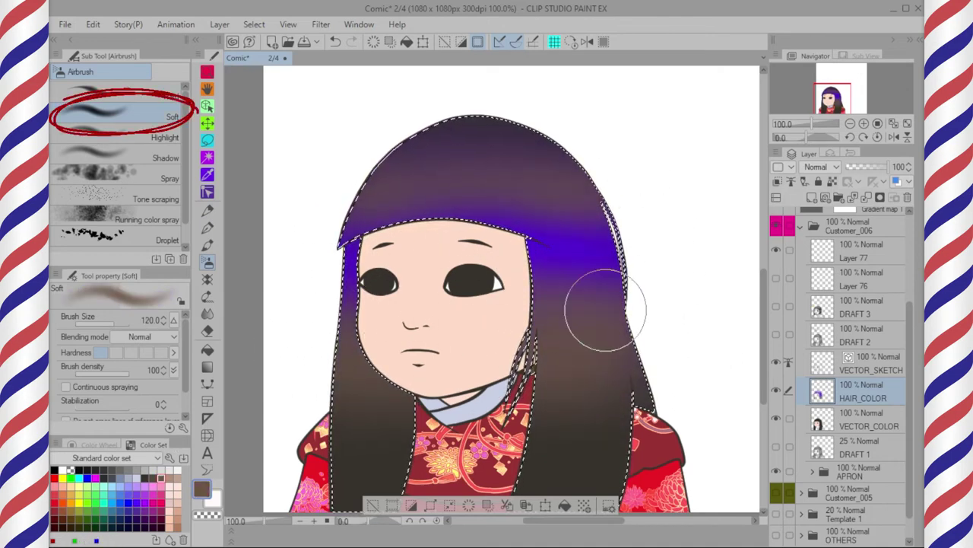
Airbrush a dark brown-black shadow into the hair below the violet band beside the face at brush size 40
click(146, 478)
key(bracketleft)
key(bracketleft)
key(bracketleft)
key(bracketleft)
key(bracketleft)
key(bracketleft)
key(bracketleft)
key(bracketleft)
key(bracketleft)
drag(346, 248, 364, 244)
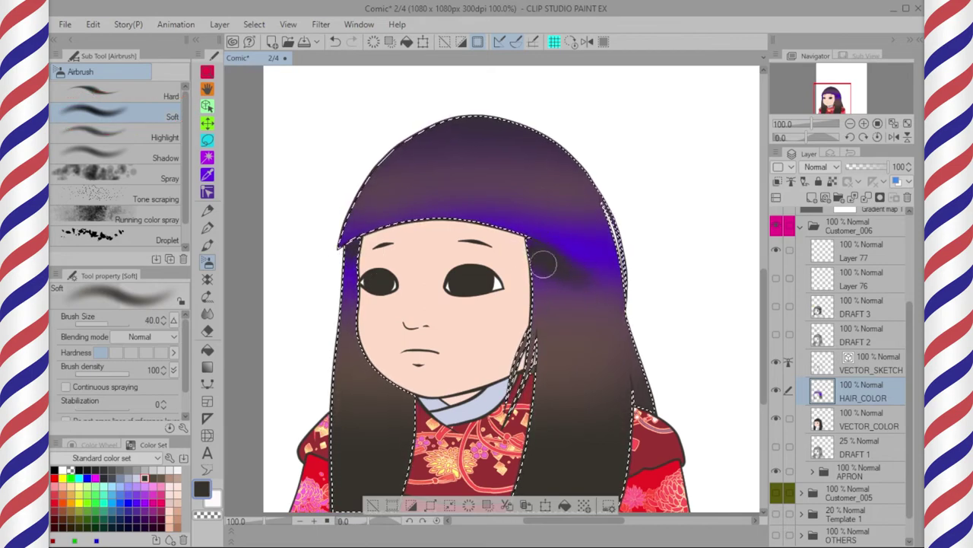
drag(571, 305, 565, 276)
Airbrush dark purple over the lower ends of the hair on both sides of the face at brush size 100
click(144, 527)
key(bracketright)
key(bracketright)
key(bracketright)
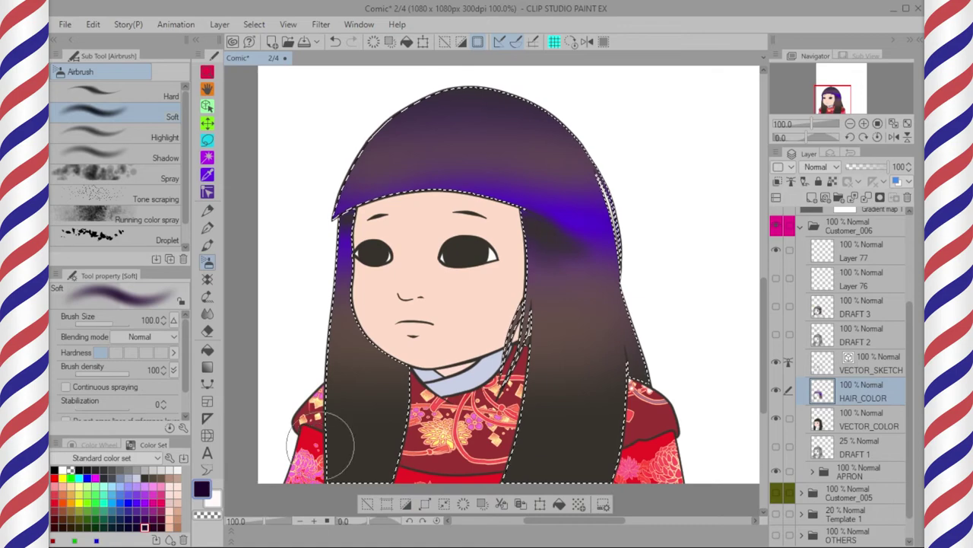
drag(384, 464, 601, 457)
Airbrush dark purple shading into the crown above the fringe with smaller brush sizes, finishing at 60
key(bracketleft)
key(bracketleft)
key(bracketleft)
key(bracketleft)
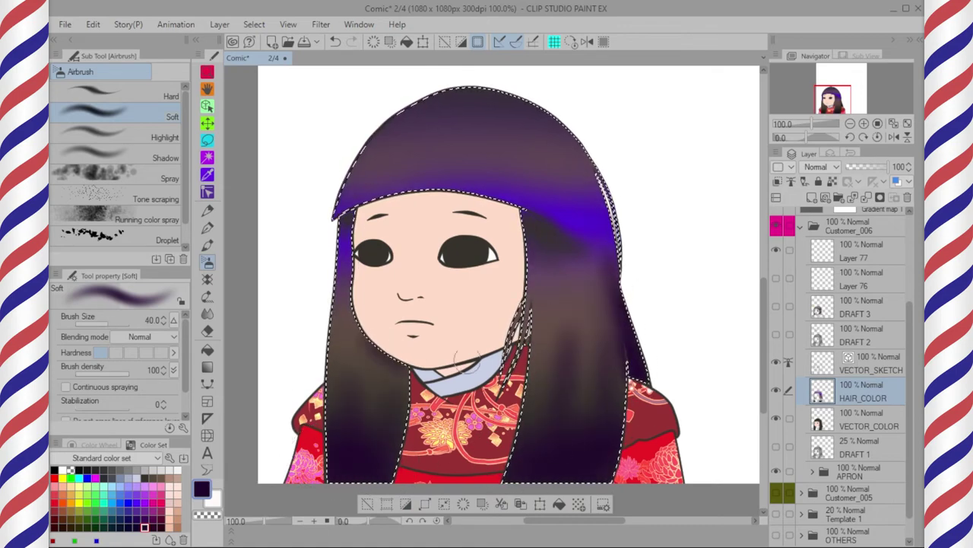
drag(543, 149, 545, 184)
key(bracketright)
drag(446, 152, 525, 154)
key(bracketright)
drag(426, 167, 532, 169)
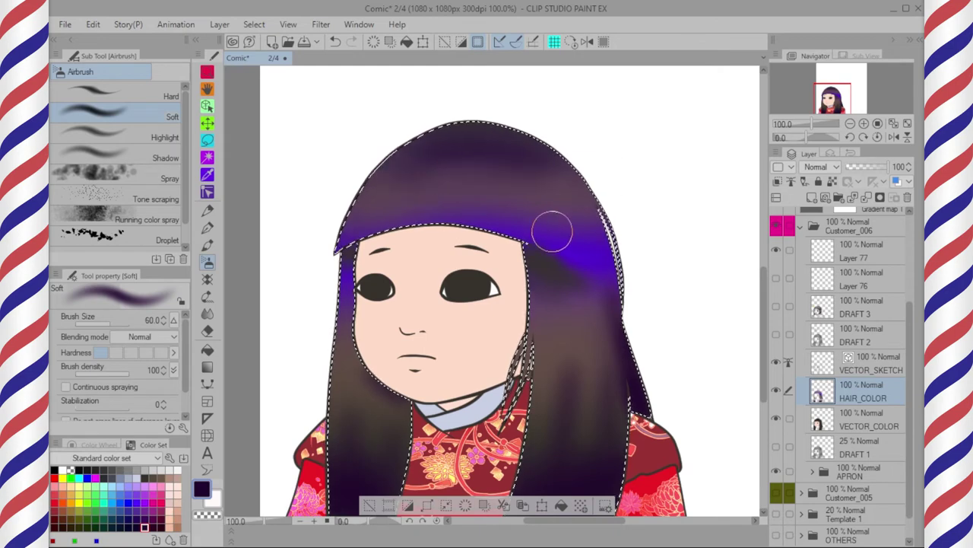
Draw light violet highlight strands all along the fringe with the For effect line pen at about size 8
key(p)
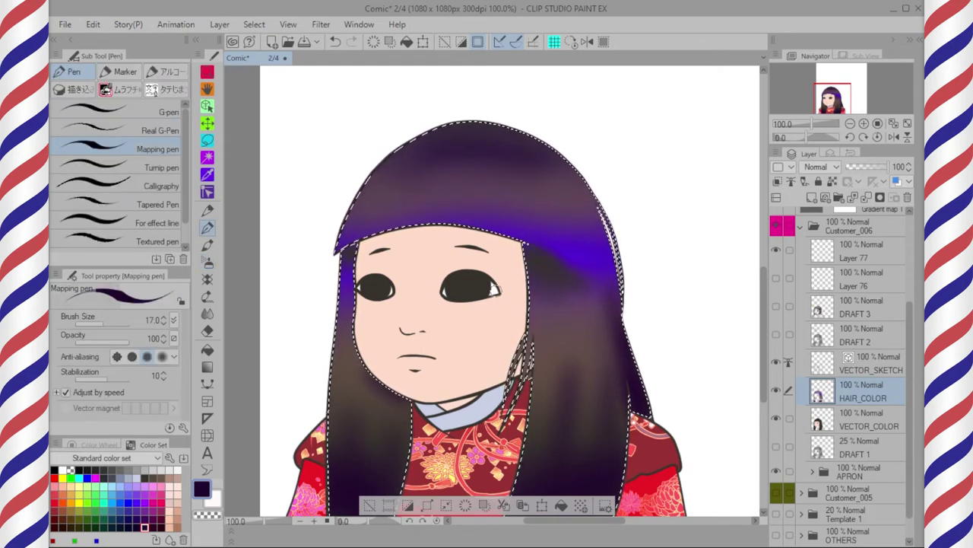
click(169, 227)
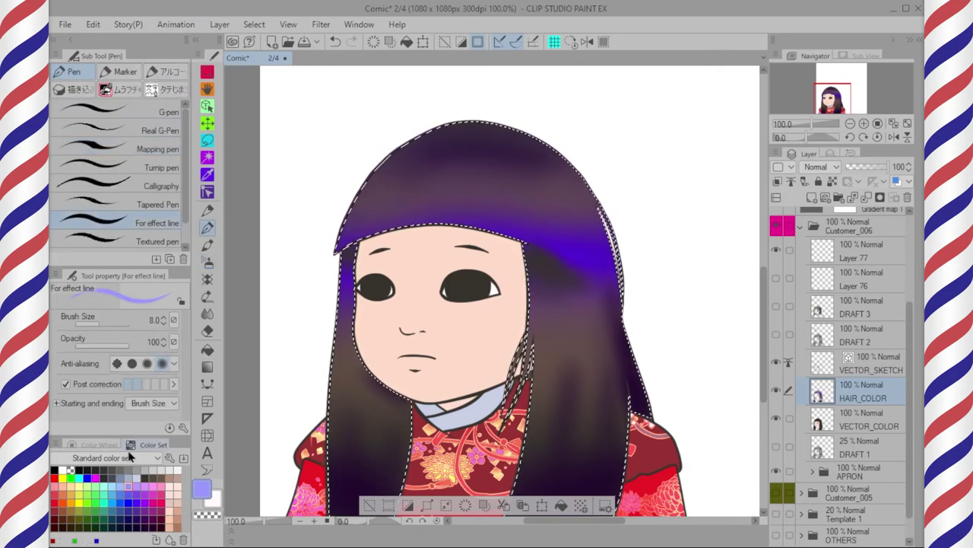
scroll(442, 268, up, 1)
key(bracketright)
key(bracketright)
key(bracketright)
key(bracketright)
key(bracketleft)
key(bracketleft)
key(bracketleft)
drag(344, 269, 373, 221)
key(bracketleft)
mouse_move(371, 255)
mouse_down()
mouse_move(387, 217)
mouse_move(414, 209)
mouse_up()
key(bracketright)
key(bracketright)
drag(413, 247, 430, 204)
drag(435, 246, 462, 206)
mouse_move(470, 246)
mouse_down()
mouse_move(478, 213)
mouse_move(487, 216)
mouse_up()
mouse_move(507, 252)
mouse_down()
mouse_move(528, 216)
mouse_move(539, 228)
mouse_move(549, 219)
mouse_move(564, 268)
mouse_move(575, 242)
mouse_move(599, 265)
mouse_move(583, 222)
mouse_up()
key(bracketleft)
key(bracketleft)
drag(590, 201, 592, 227)
Draw long light violet strands down the narrow side hair and a band of vertical strands across the wider lengths beside the face
mouse_move(340, 236)
mouse_down()
mouse_move(332, 395)
mouse_move(338, 365)
mouse_up()
drag(333, 457, 331, 393)
drag(342, 427, 344, 319)
mouse_move(546, 310)
mouse_down()
mouse_move(543, 295)
mouse_move(538, 332)
mouse_up()
drag(544, 267, 545, 319)
drag(549, 261, 563, 344)
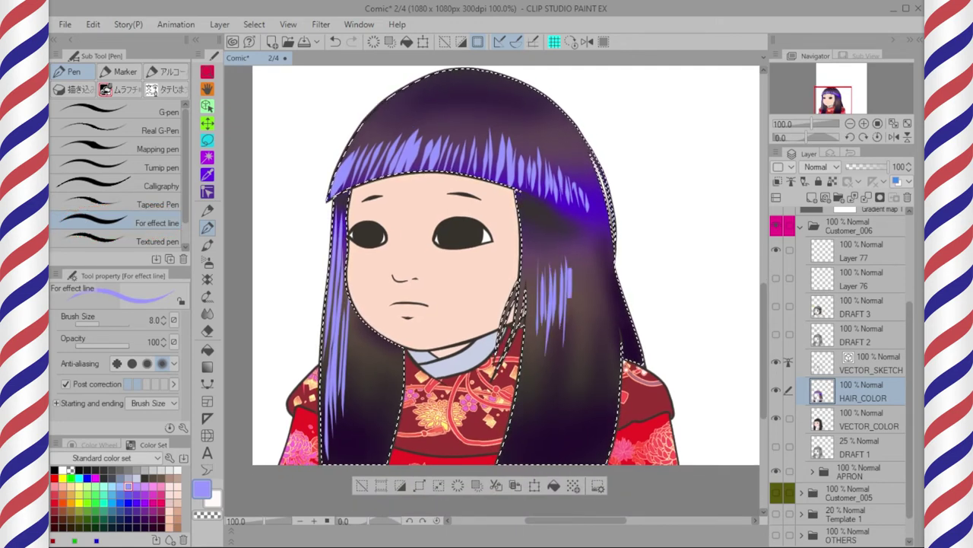
drag(575, 269, 572, 342)
drag(584, 274, 582, 322)
scroll(508, 205, up, 1)
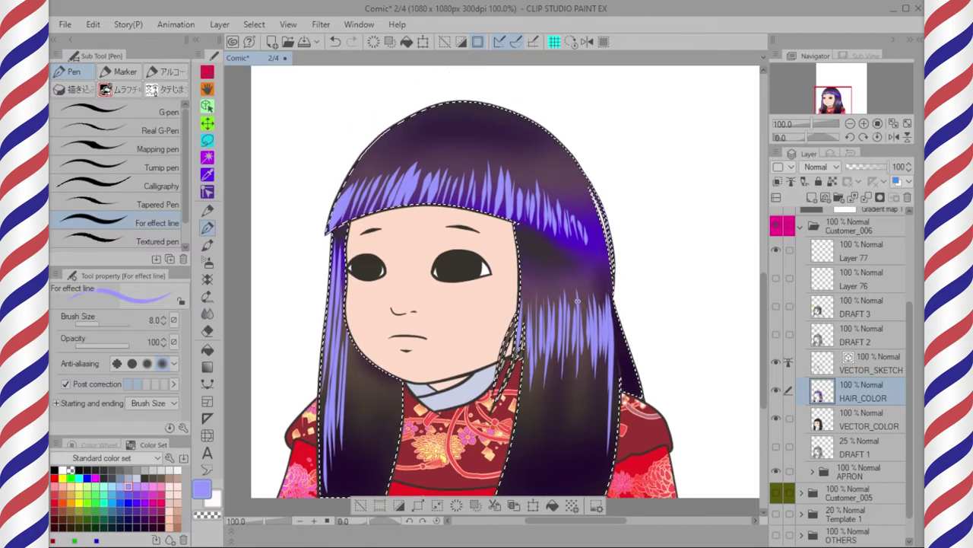
Add short light violet highlight strands across the crown and fill gaps in the existing strand bands with the size 8 effect-line pen
drag(509, 206, 503, 224)
mouse_move(400, 141)
mouse_down()
mouse_move(381, 167)
mouse_move(410, 166)
mouse_up()
mouse_move(435, 144)
mouse_down()
mouse_move(422, 165)
mouse_move(438, 159)
mouse_up()
drag(456, 143, 450, 164)
mouse_move(465, 142)
mouse_down()
mouse_move(469, 163)
mouse_move(480, 168)
mouse_up()
drag(486, 143, 503, 172)
mouse_move(513, 149)
mouse_down()
mouse_move(525, 172)
mouse_move(534, 162)
mouse_up()
drag(544, 161, 556, 181)
drag(570, 309, 564, 296)
Lock the transparent pixels of HAIR_COLOR and smear the fringe and crown highlights with the Finger tip blender at size 40
click(207, 313)
click(163, 149)
click(832, 183)
key([)
key(])
key(])
key(])
mouse_move(353, 180)
mouse_down()
mouse_move(333, 220)
mouse_move(426, 144)
mouse_move(479, 190)
mouse_move(582, 238)
mouse_up()
mouse_move(530, 216)
mouse_down()
mouse_move(488, 189)
mouse_move(352, 159)
mouse_up()
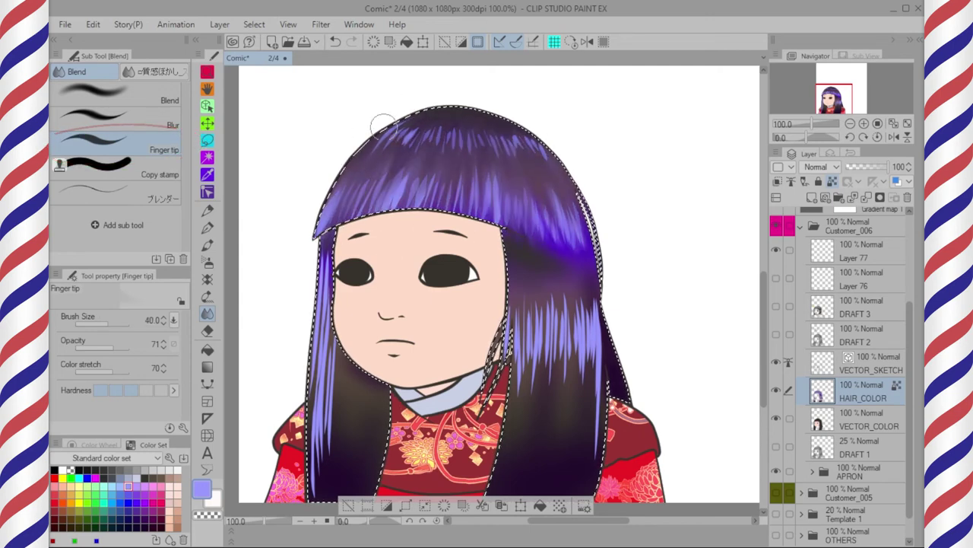
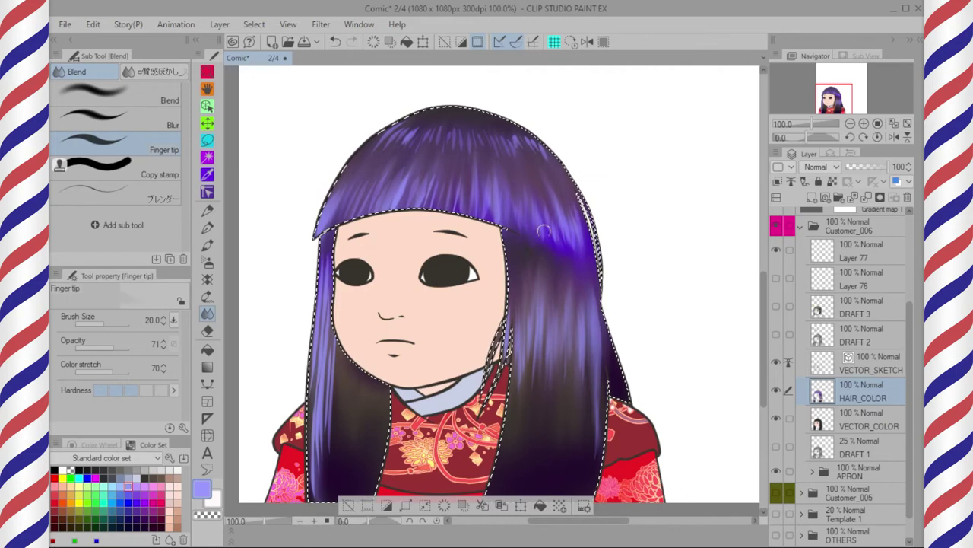
Refine the blended strands on the crown and side lengths with the Finger tip blender at sizes 20 to 30
mouse_move(508, 126)
mouse_down()
mouse_move(511, 153)
mouse_move(530, 146)
mouse_up()
key(bracketleft)
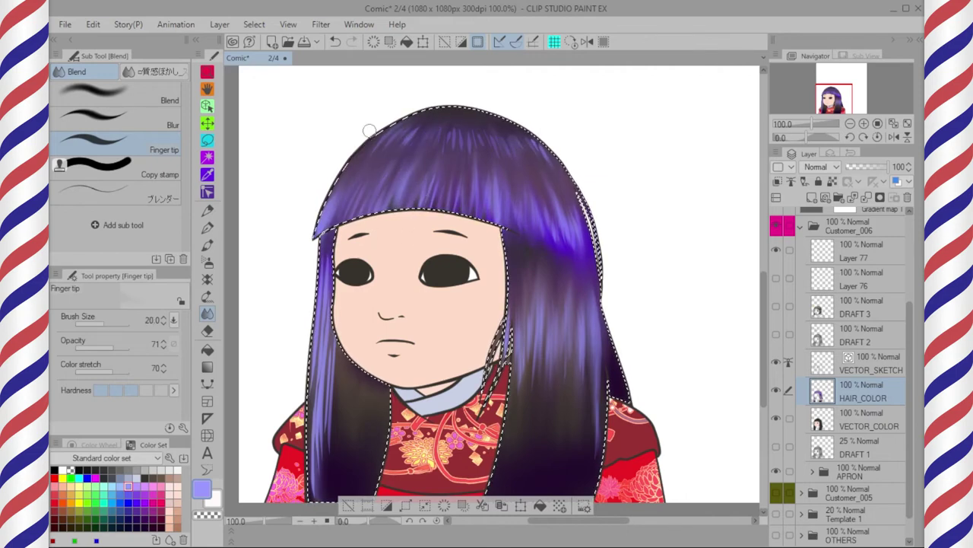
key(bracketleft)
key(bracketleft)
key(bracketleft)
key(bracketleft)
key(bracketleft)
key(bracketright)
key(bracketright)
key(bracketright)
key(bracketright)
key(bracketright)
key(bracketright)
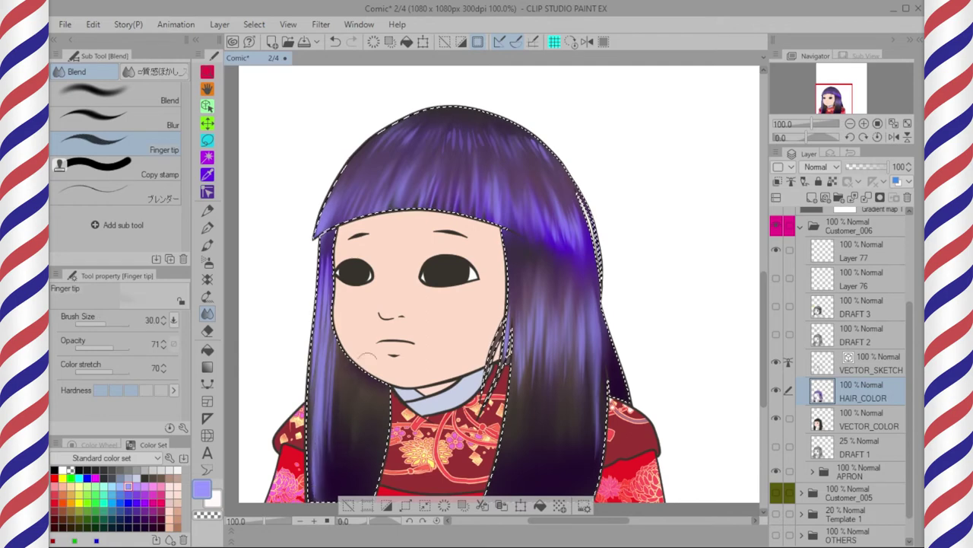
Paint fine light violet strands down the side lengths with the Dense watercolor brush at sizes 6 to 8
scroll(367, 356, down, 2)
key(b)
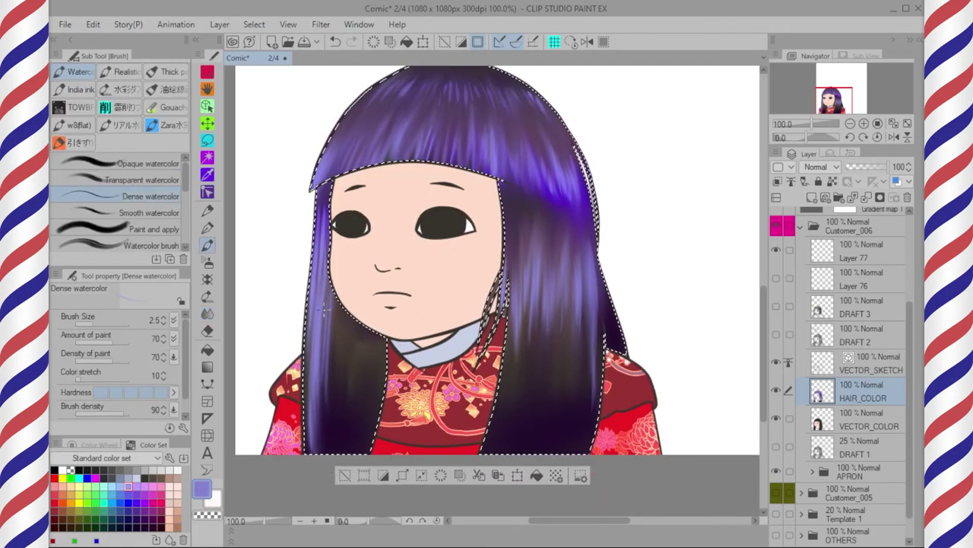
key(bracketright)
key(bracketright)
key(bracketright)
key(bracketright)
scroll(319, 419, down, 1)
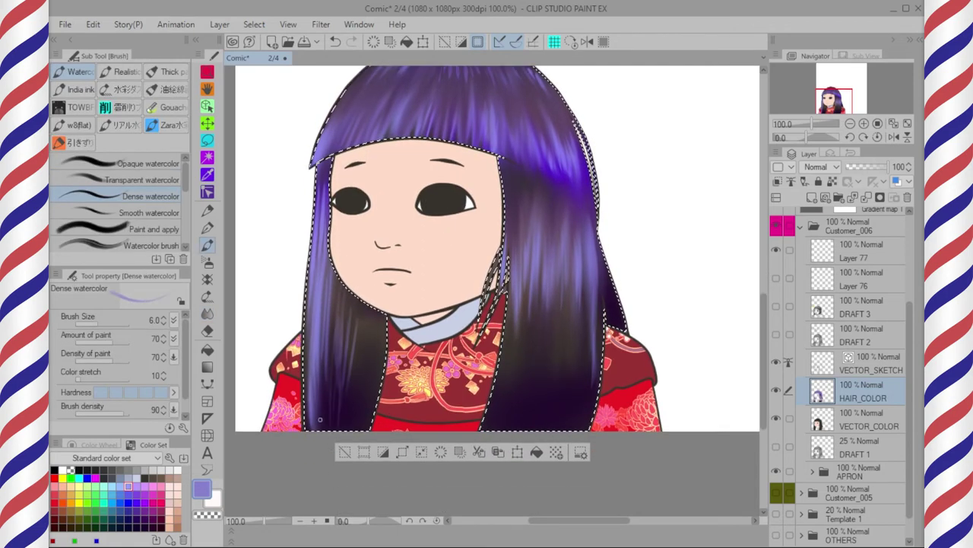
key(bracketright)
key(bracketright)
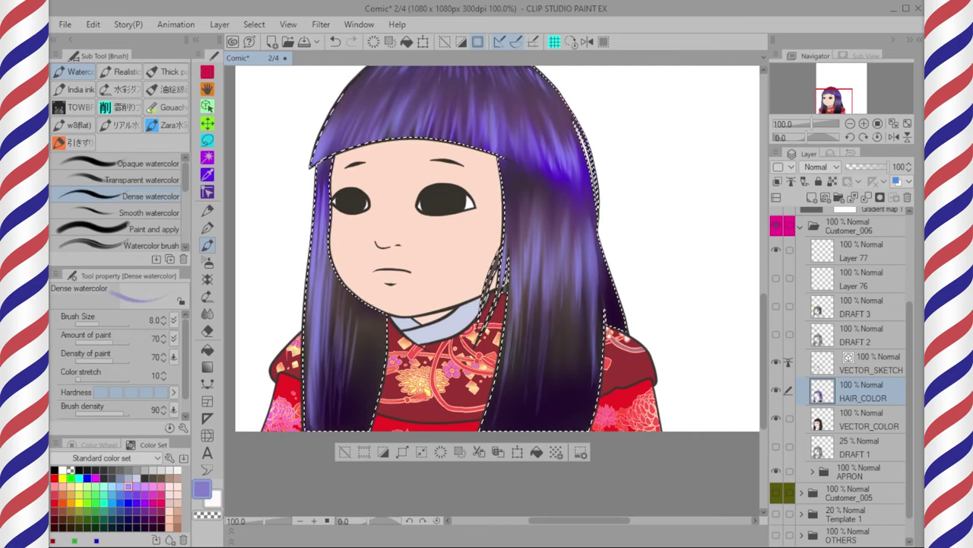
key(bracketleft)
key(bracketleft)
Add fine light violet strands over the fringe and crown with the Dense watercolor brush at sizes 6 to 7
scroll(522, 221, up, 3)
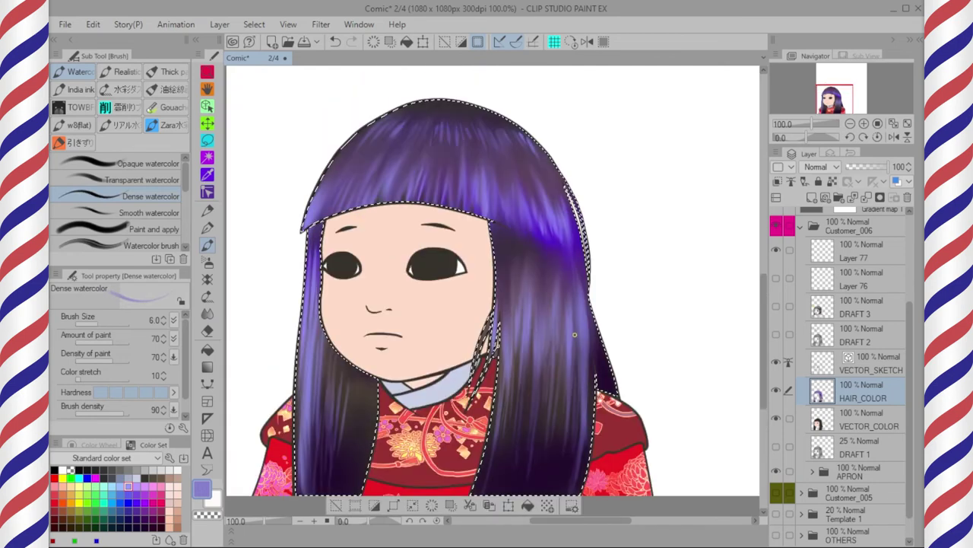
drag(520, 142, 535, 166)
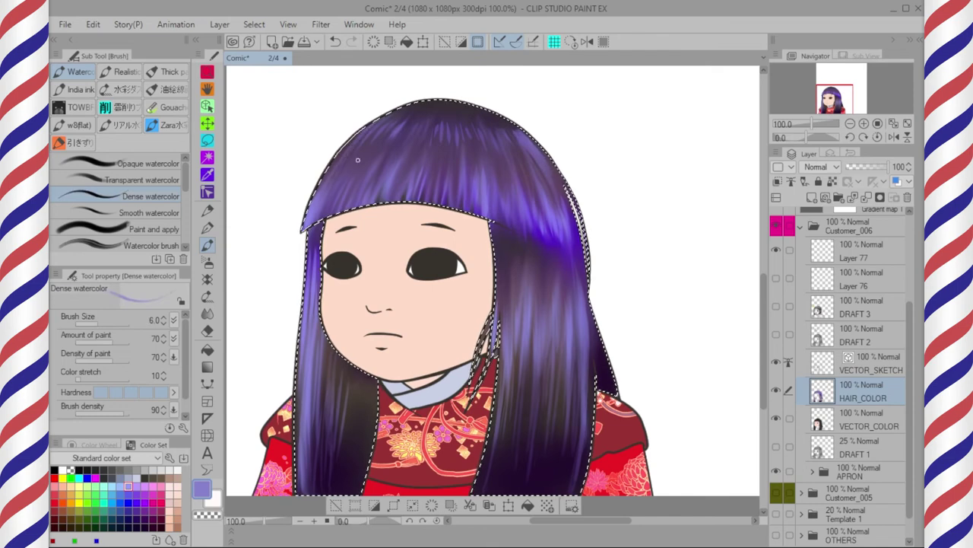
key(bracketright)
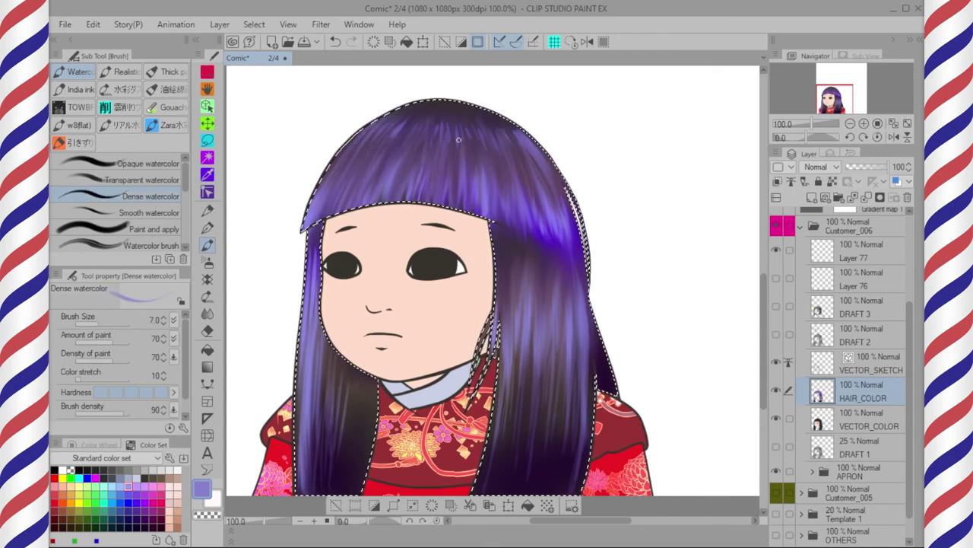
key(bracketleft)
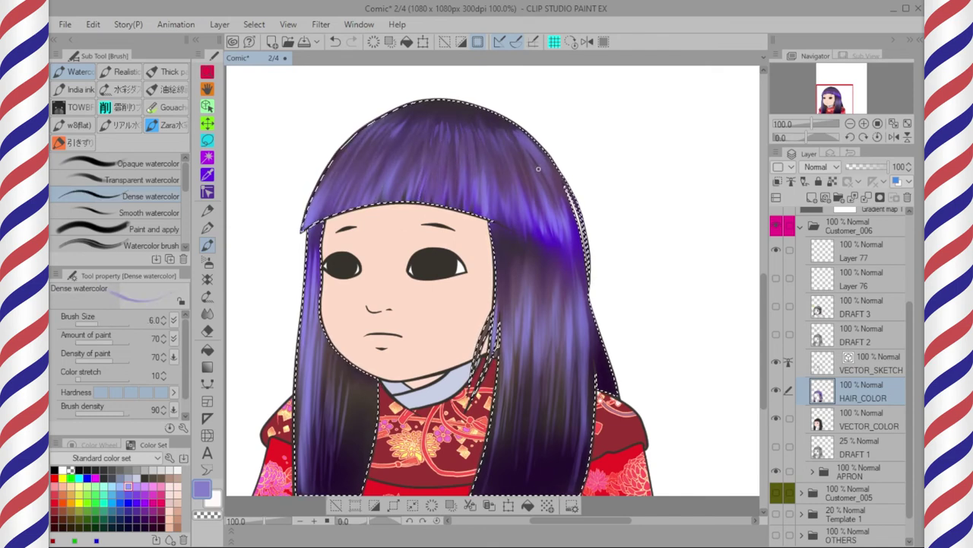
Sample the dark brown of the hair and paint fine dark strands into the lower side hair at brush size 6
alt+click(350, 449)
drag(347, 386, 344, 429)
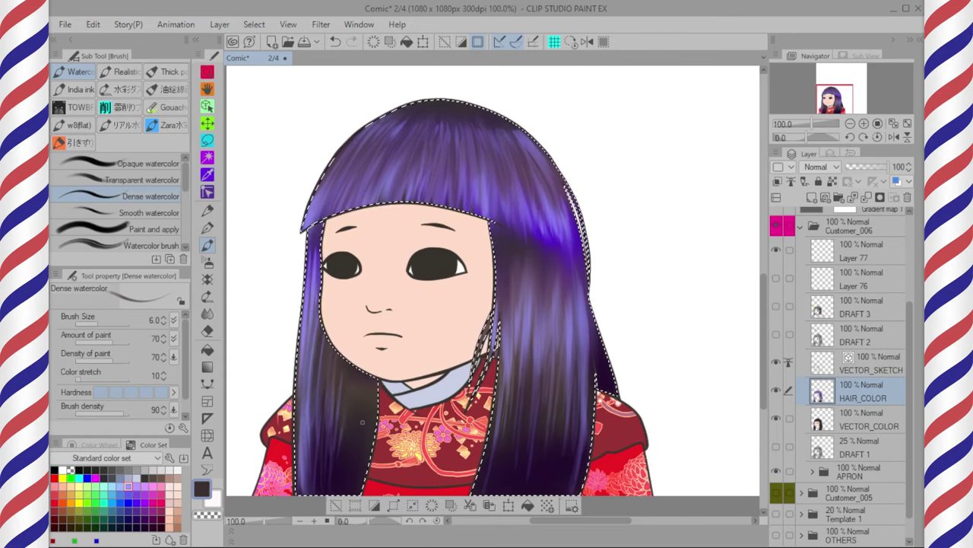
scroll(362, 421, down, 1)
Paint dark purple strands downward from beneath the fringe through the wider lengths with Dense watercolor at sizes 6 to 7
key(bracketright)
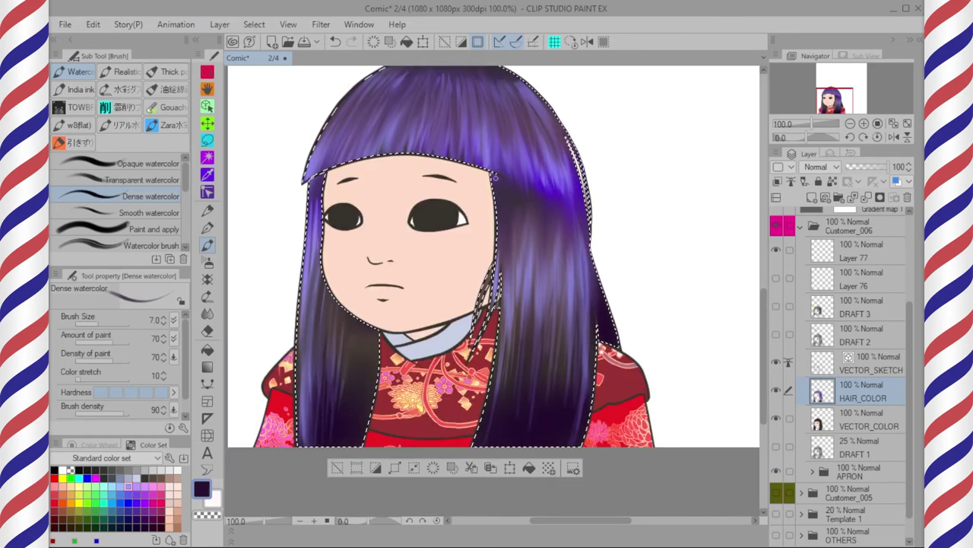
drag(496, 177, 510, 221)
drag(525, 171, 541, 257)
drag(550, 224, 536, 312)
key(bracketleft)
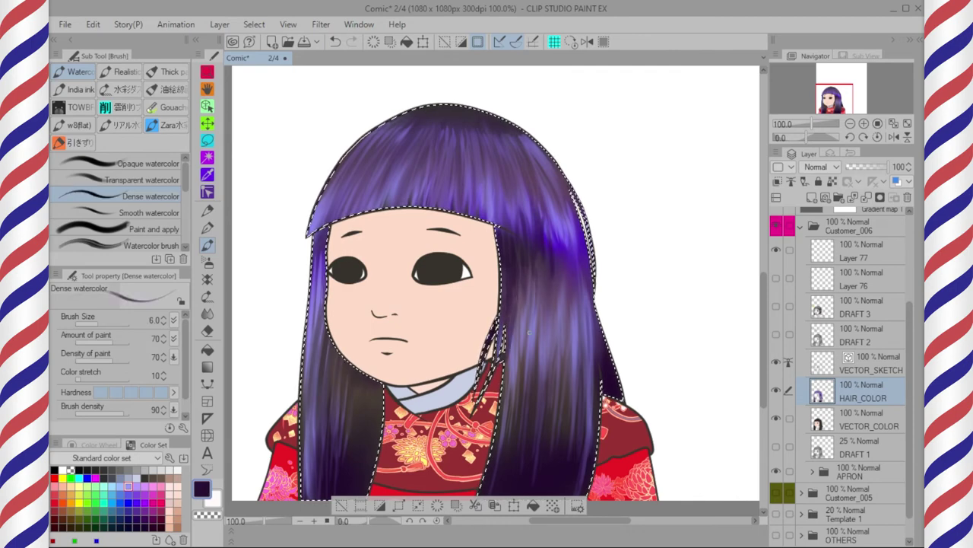
drag(544, 208, 552, 248)
mouse_move(561, 213)
mouse_down()
mouse_move(566, 273)
mouse_move(576, 268)
mouse_up()
key(bracketright)
key(bracketright)
key(bracketright)
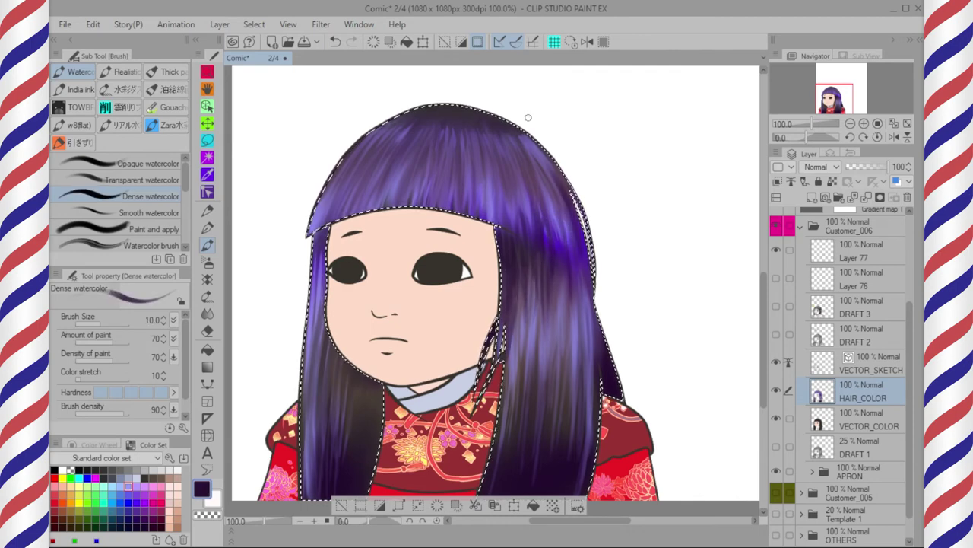
Paint dark purple strands down the narrow side hair with a smaller Dense watercolor brush, and clear the hair selection
key(bracketleft)
key(bracketleft)
key(bracketleft)
key(bracketleft)
drag(325, 229, 322, 308)
key(ctrl+d)
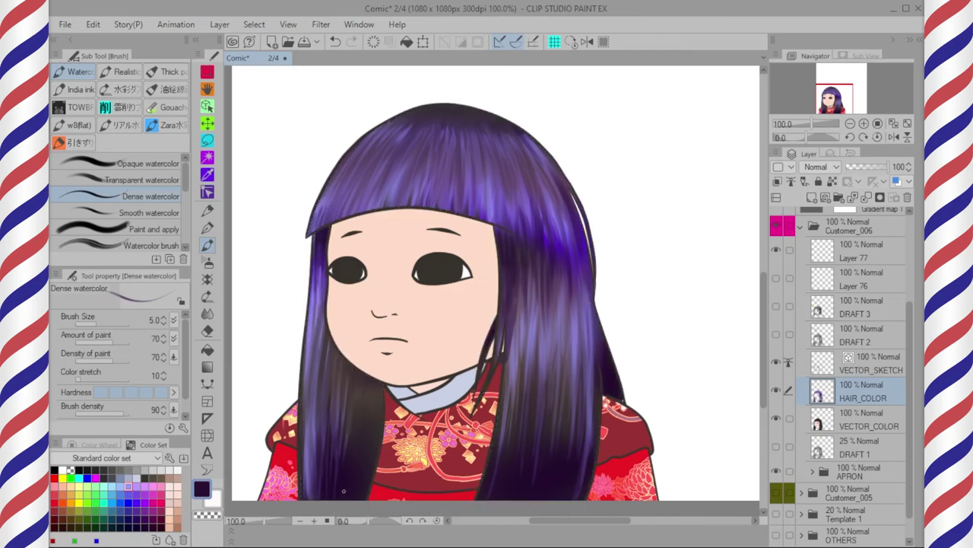
Smooth the strands at the crown with the Finger tip blender, with HAIR_COLOR's transparent pixels locked
drag(632, 259, 654, 228)
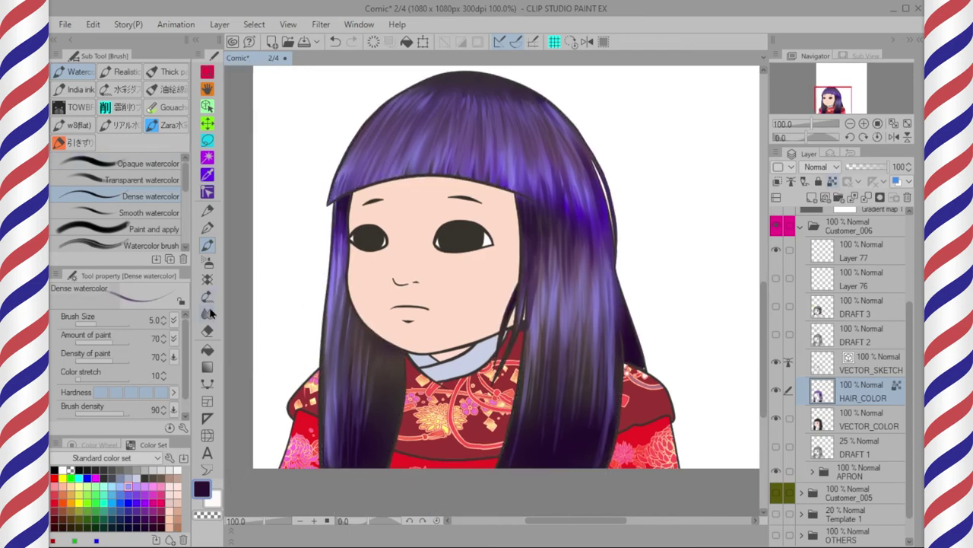
click(209, 312)
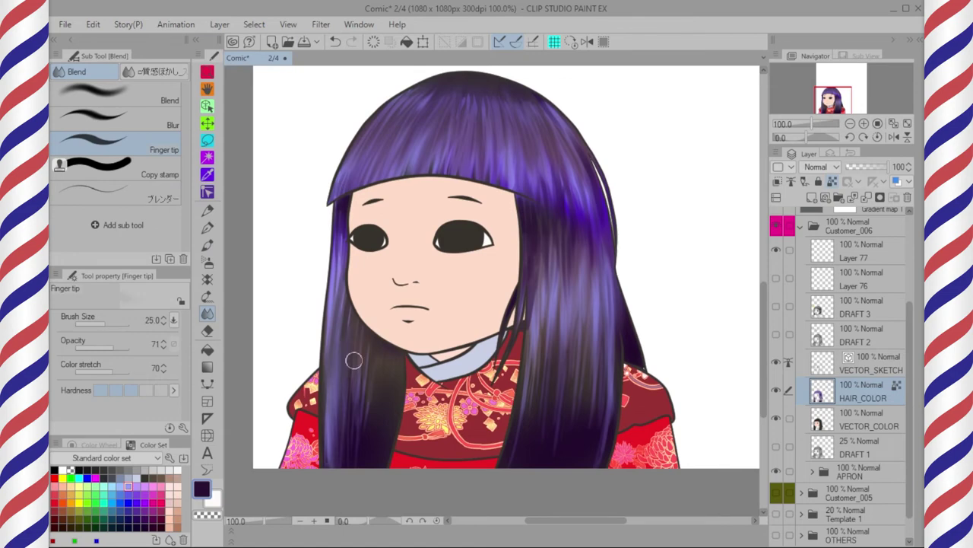
drag(477, 78, 488, 124)
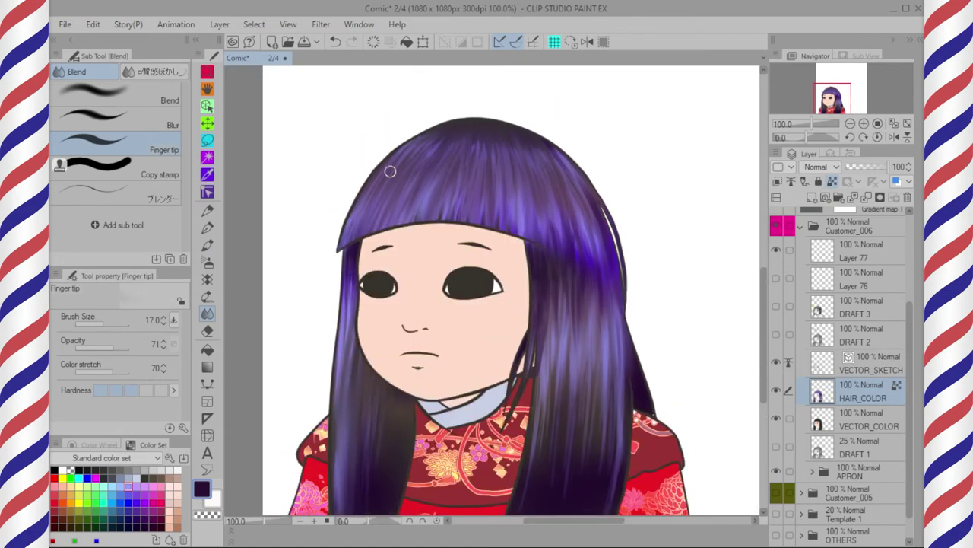
Airbrush a pale yellow glow onto the fringe using the Highlight airbrush in Add (Glow) mode with an enlarged brush
click(209, 265)
click(167, 142)
click(174, 339)
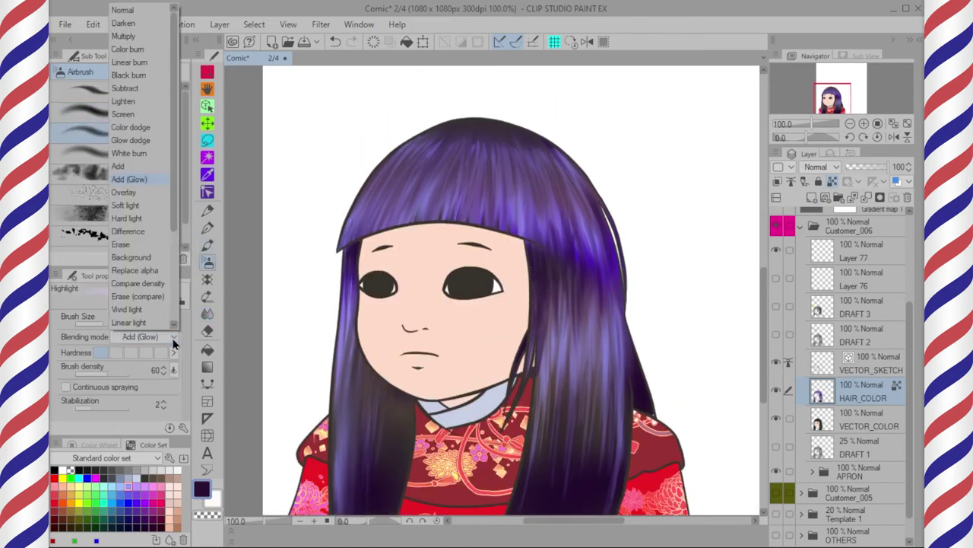
click(150, 179)
click(81, 485)
key(bracketright)
key(bracketright)
key(bracketright)
key(bracketright)
key(bracketright)
key(bracketright)
key(bracketright)
key(bracketright)
key(bracketright)
drag(373, 196, 457, 175)
key(bracketright)
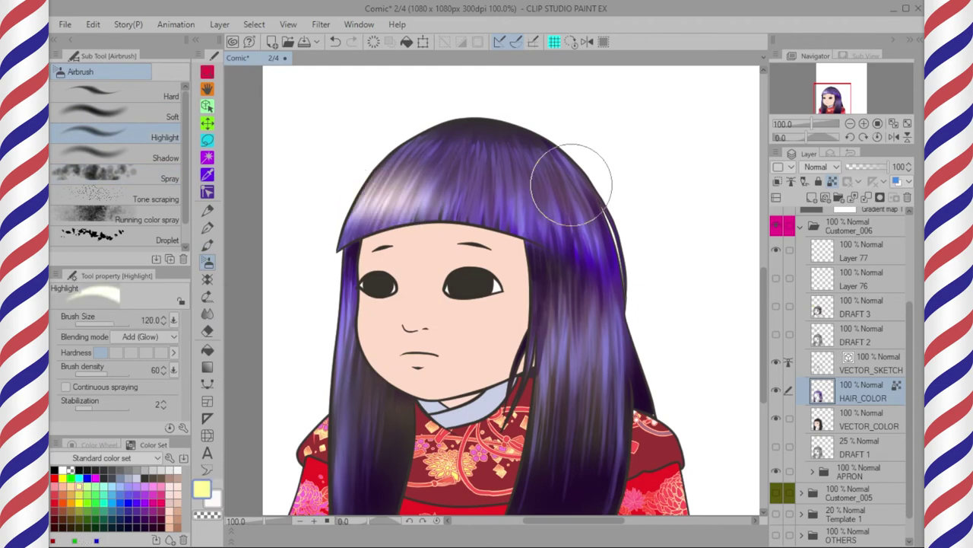
Add pale yellow glow spots down the narrow side hair with a slightly smaller Highlight airbrush
key(bracketleft)
key(bracketleft)
click(346, 312)
drag(386, 350, 389, 324)
click(350, 412)
Airbrush a light blue glow onto the wider side of the hair with the Highlight airbrush at size 170
click(112, 485)
key(bracketright)
key(bracketright)
key(bracketright)
key(bracketright)
click(597, 190)
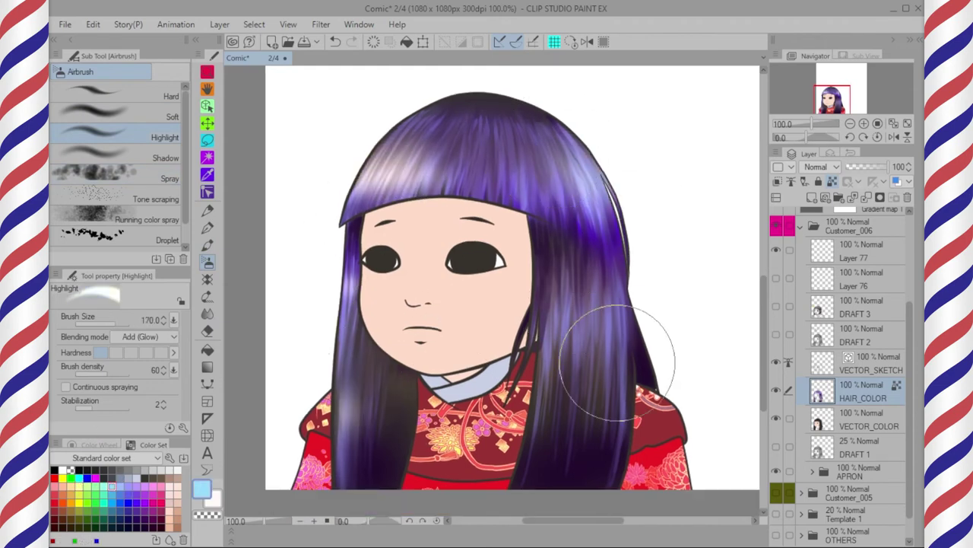
Airbrush a light blue glow onto the lower part of the wider side hair and reduce the Highlight airbrush to size 6
click(618, 363)
key(bracketleft)
key(bracketleft)
key(bracketleft)
key(bracketleft)
key(bracketleft)
key(bracketleft)
key(bracketleft)
key(bracketleft)
key(bracketleft)
key(bracketleft)
key(bracketleft)
key(bracketleft)
key(bracketleft)
key([)
key([)
key([)
key([)
key([)
key([)
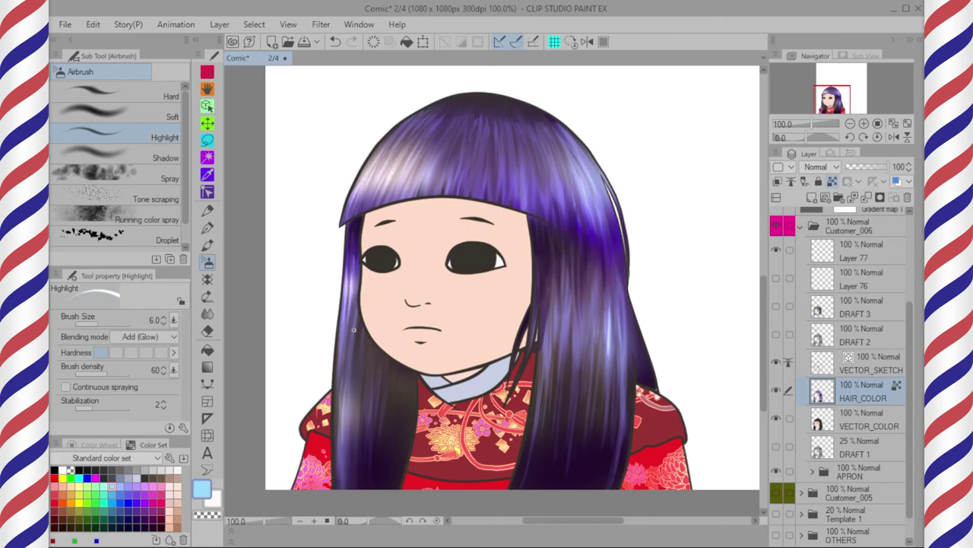
Paint thin dark purple strands down the lower part of the narrow side hair with Dense watercolor, using a colour sampled from the hair
click(209, 246)
alt+click(347, 380)
drag(346, 379, 339, 459)
drag(352, 386, 347, 444)
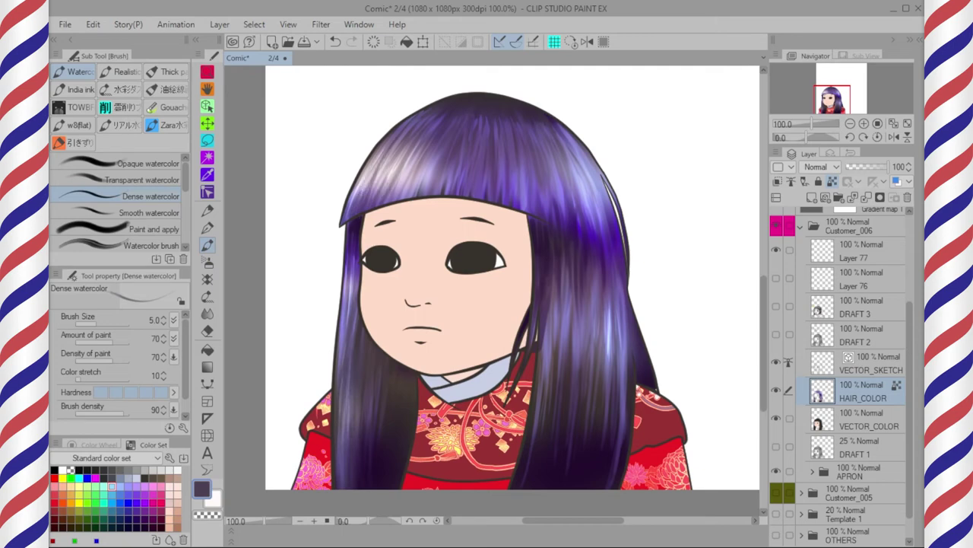
Paint dark strands upward from the fringe's lower edge with the Dense watercolor brush at size 8
key(bracketright)
key(bracketright)
key(bracketright)
mouse_move(428, 195)
mouse_down()
mouse_move(438, 166)
mouse_move(446, 177)
mouse_up()
drag(393, 203, 405, 173)
drag(377, 205, 385, 185)
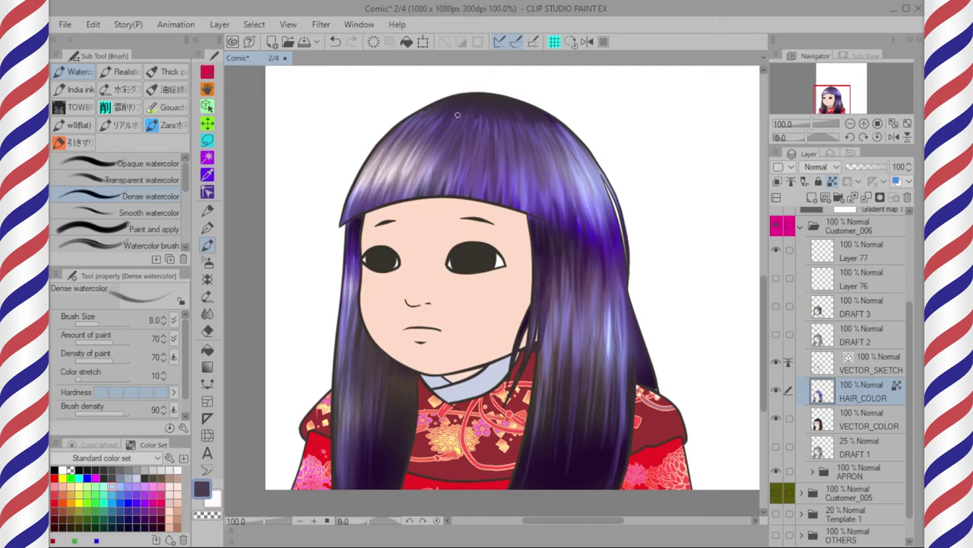
Paint near-black shadow strands under the fringe's outer end and along the wider side with Dense watercolor at sizes 6 and 7
key([)
key([)
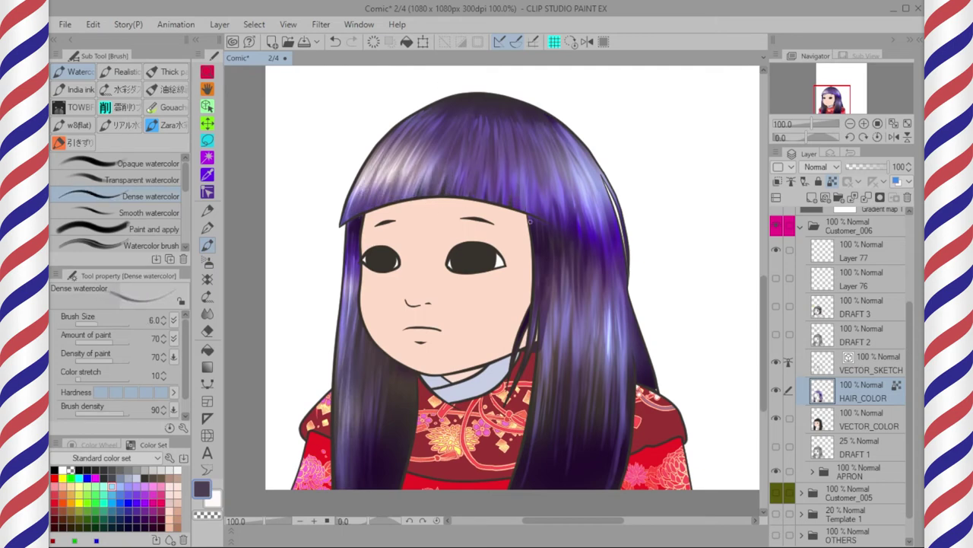
click(146, 477)
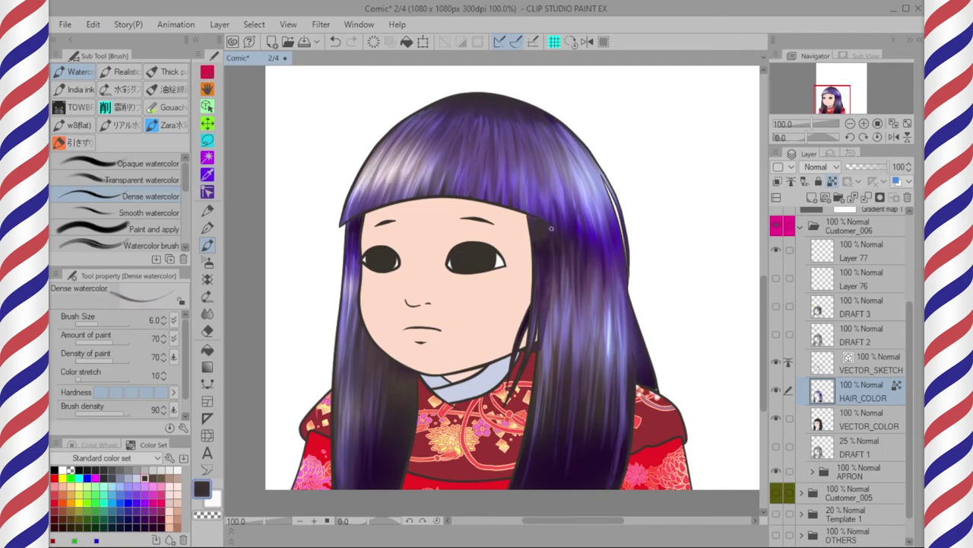
key(])
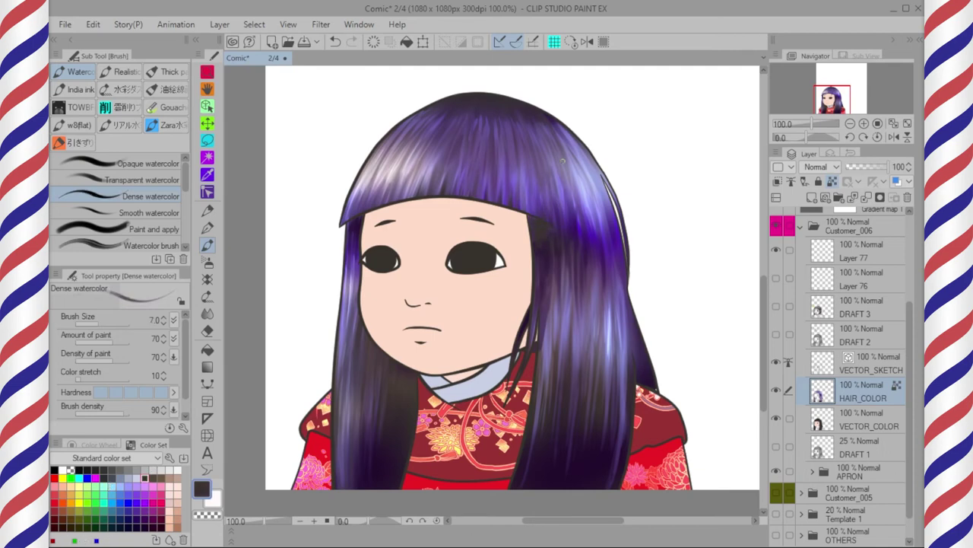
drag(584, 187, 598, 179)
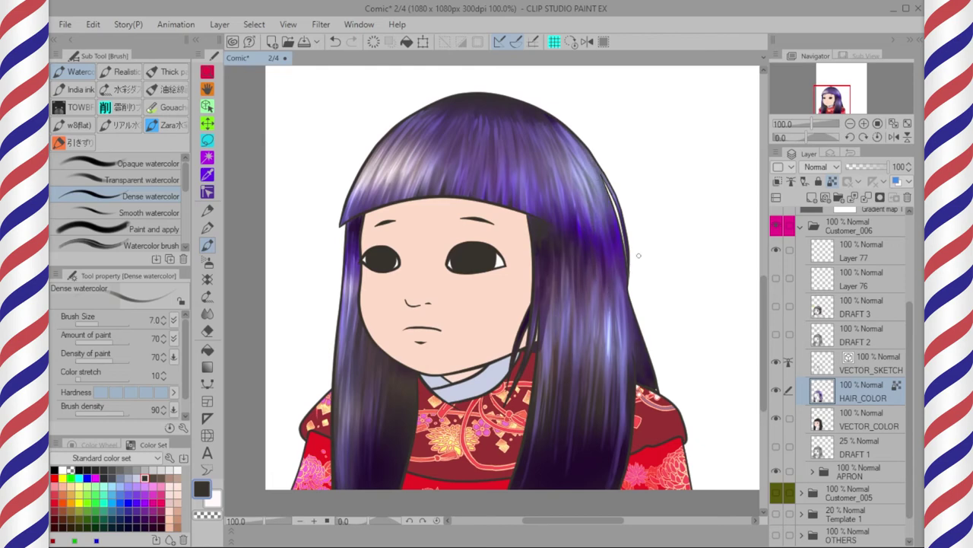
Paint fine pale strands over the fringe highlight with Dense watercolor at size 4, using a colour sampled from the hair
key(ctrl+plus)
drag(456, 228, 516, 460)
key([)
key([)
key([)
alt+click(357, 305)
mouse_move(362, 303)
mouse_down()
mouse_move(351, 339)
mouse_move(307, 350)
mouse_up()
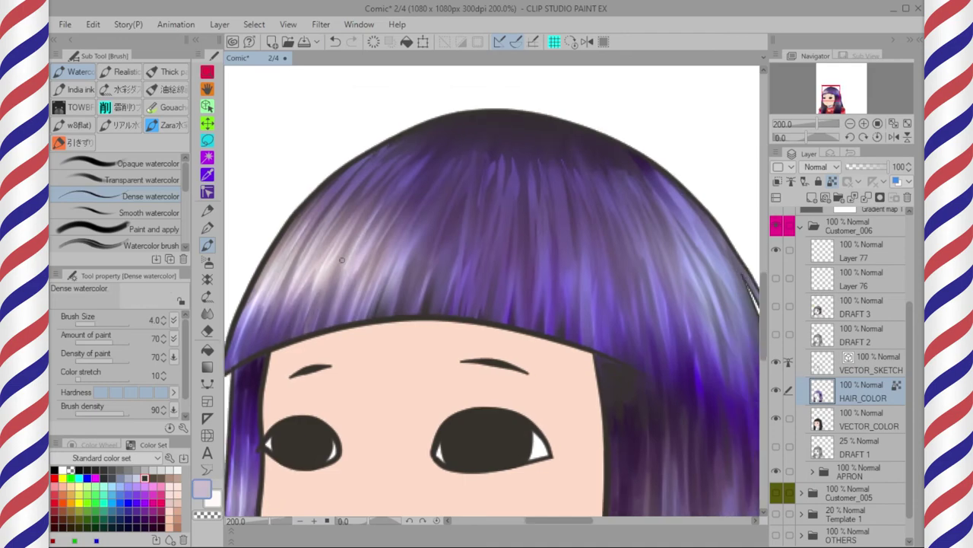
key(ctrl+minus)
mouse_move(616, 404)
mouse_down()
mouse_move(590, 268)
mouse_move(595, 296)
mouse_up()
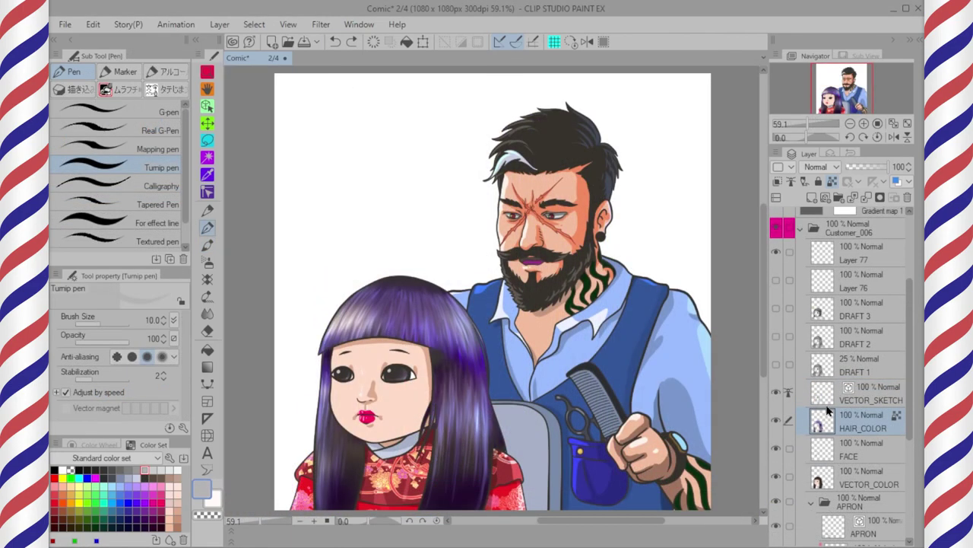
Adjust HAIR_COLOR's hue/saturation/luminosity, setting saturation to -50 and luminosity to -45
key(ctrl+u)
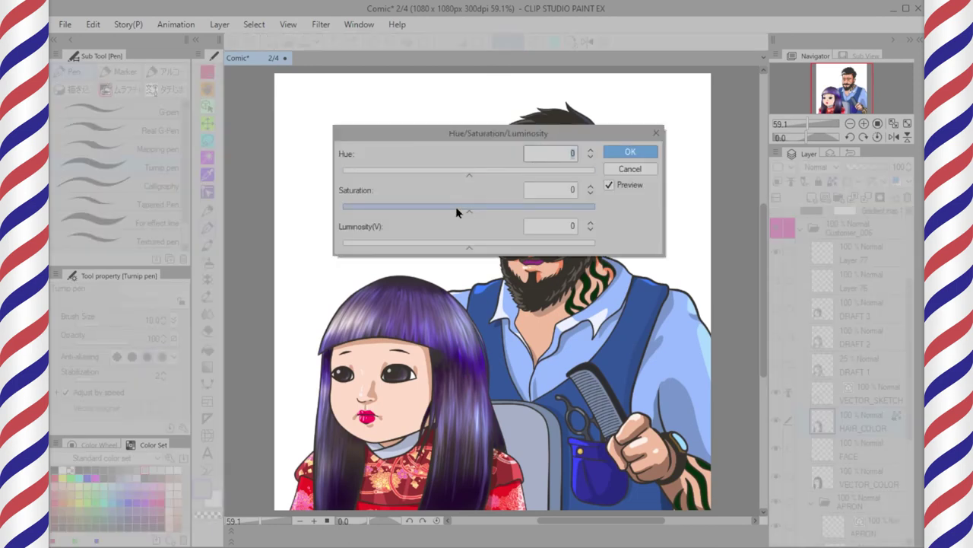
drag(456, 206, 397, 211)
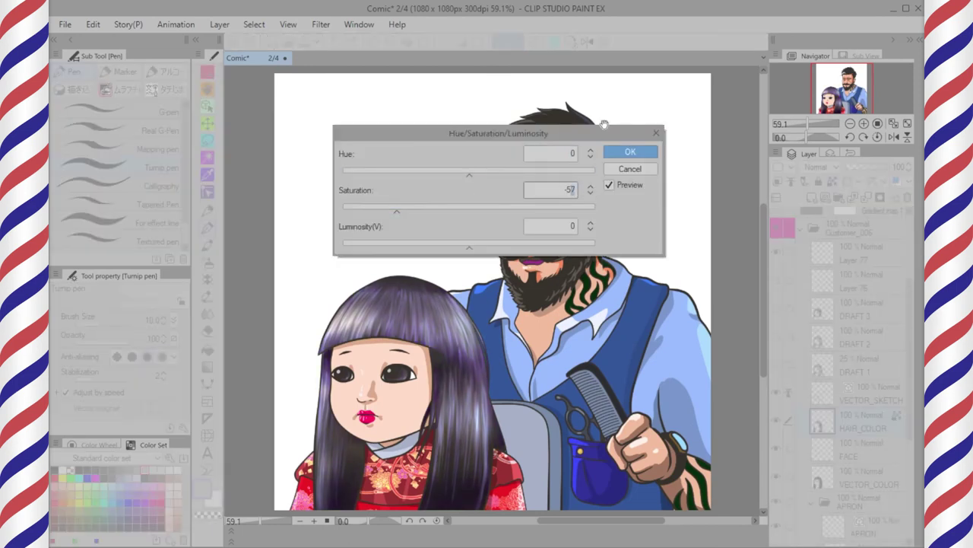
drag(469, 246, 388, 242)
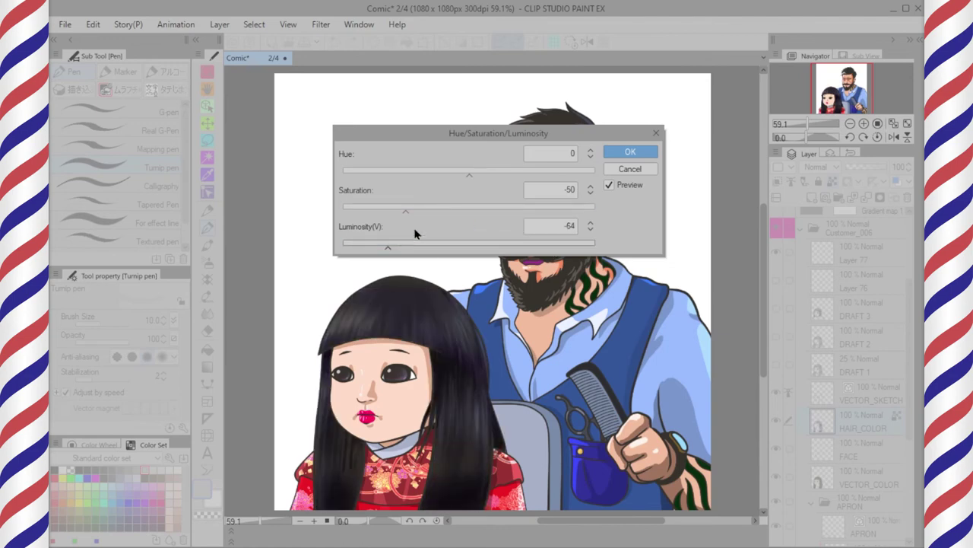
click(570, 225)
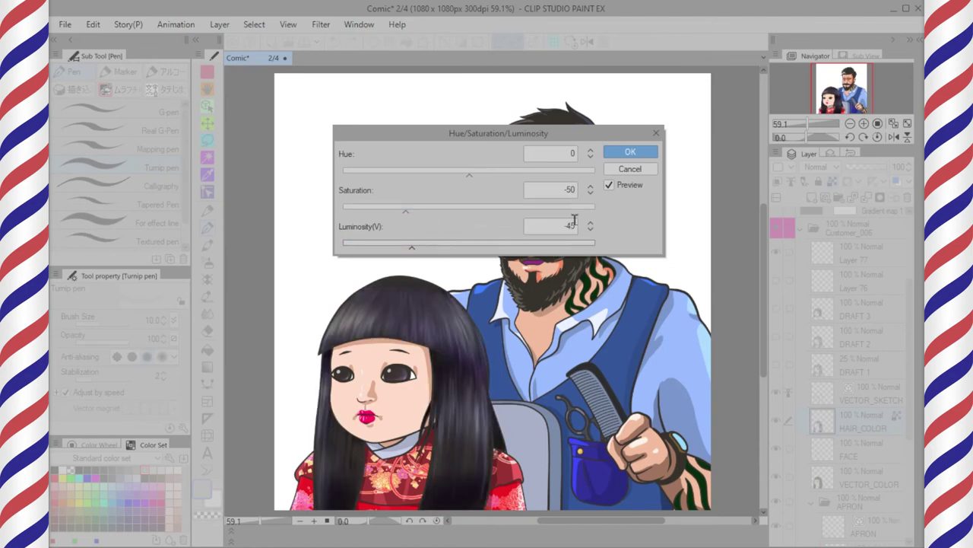
click(631, 152)
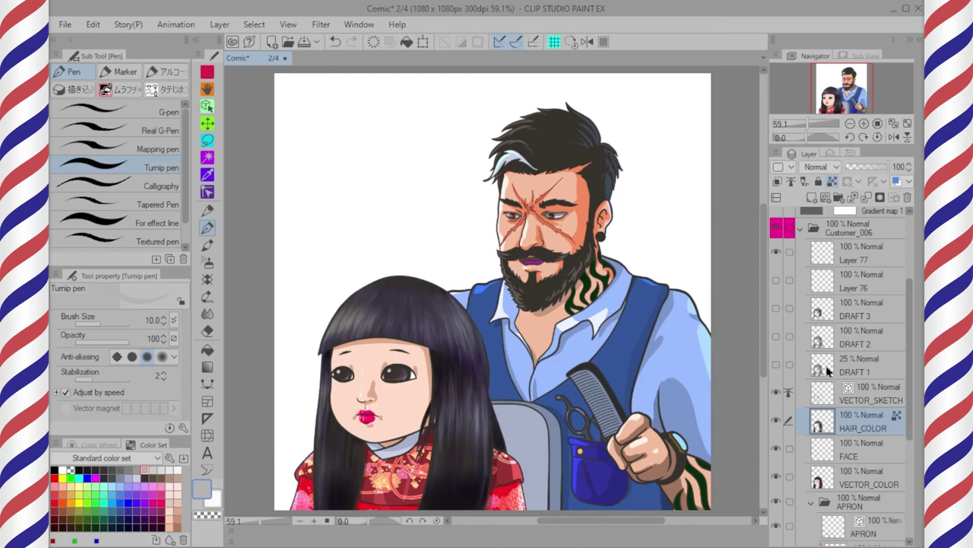
Create a new layer above HAIR_COLOR and set its blending mode to Add (Glow)
click(812, 199)
click(820, 166)
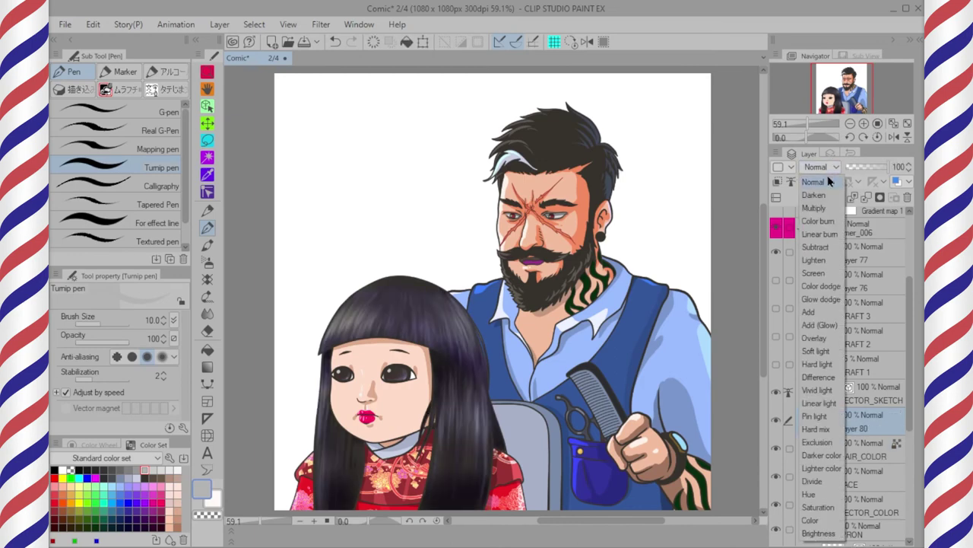
click(815, 318)
Clip the glow layer to the hair and airbrush greyish-blue highlights across the fringe and side hair with the Soft airbrush at size 60
drag(474, 372, 537, 376)
scroll(491, 348, up, 2)
drag(489, 347, 487, 322)
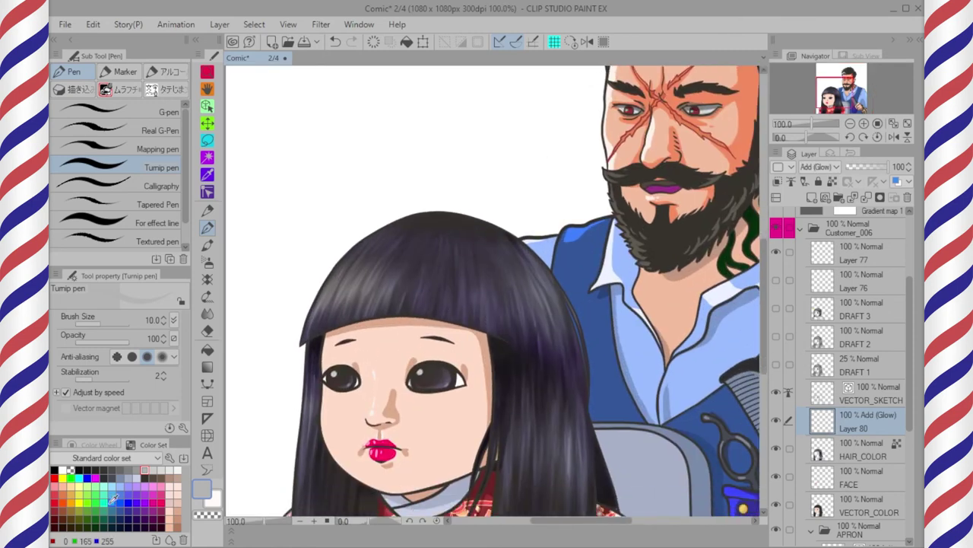
click(105, 502)
click(210, 264)
click(130, 478)
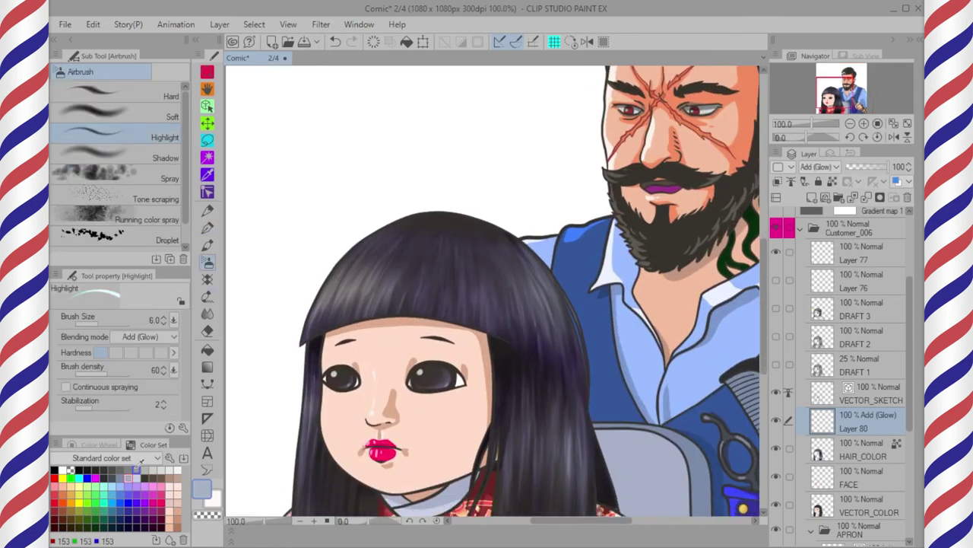
click(114, 114)
drag(337, 276, 407, 266)
drag(470, 284, 545, 298)
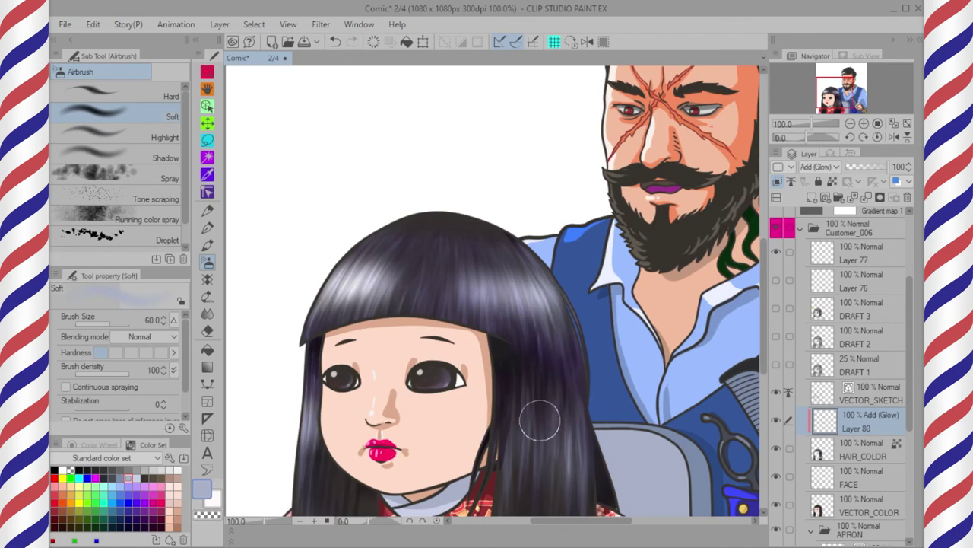
drag(519, 435, 563, 441)
drag(545, 345, 545, 312)
Trim the glow along the crown and the wider side with the Soft airbrush in transparent colour at size 30
key(bracketleft)
key(bracketleft)
key(bracketleft)
key(c)
mouse_move(378, 234)
mouse_down()
mouse_move(331, 302)
mouse_move(409, 242)
mouse_up()
drag(480, 239, 549, 320)
drag(549, 320, 515, 234)
scroll(525, 327, down, 2)
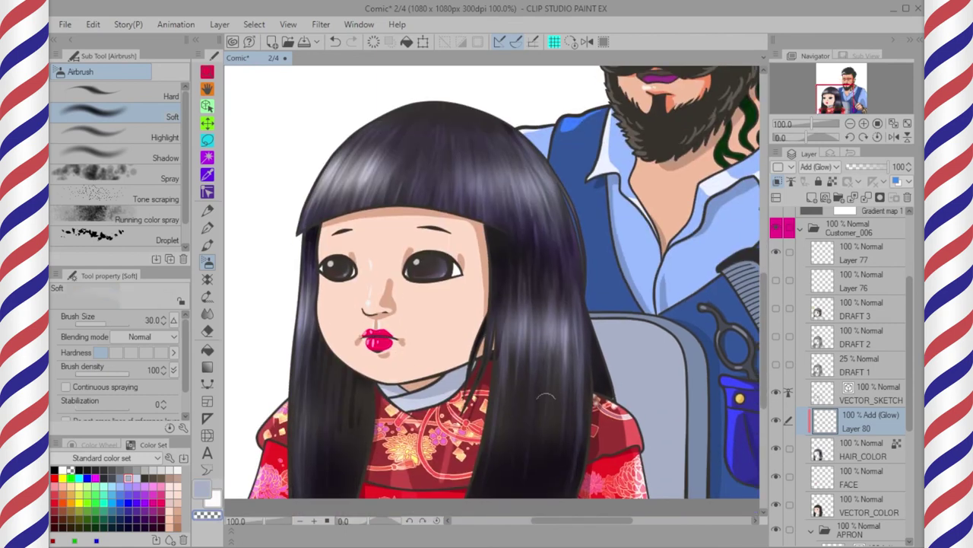
Airbrush a soft highlight low on the narrow side hair with an enlarged Soft airbrush
key(bracketright)
key(bracketright)
key(bracketright)
drag(308, 438, 333, 400)
Erase thin strands out of the side hair's glow with the transparent Soft airbrush, reduced to size 17 and then 8
key(bracketleft)
key(bracketleft)
key(bracketleft)
key(bracketleft)
key(bracketleft)
key(bracketleft)
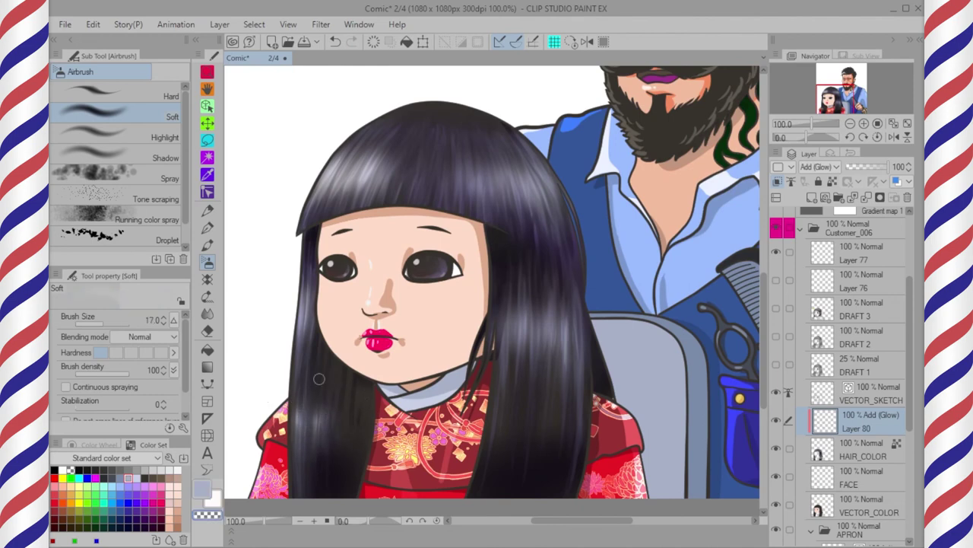
key(bracketleft)
key(bracketleft)
key(bracketleft)
key(bracketleft)
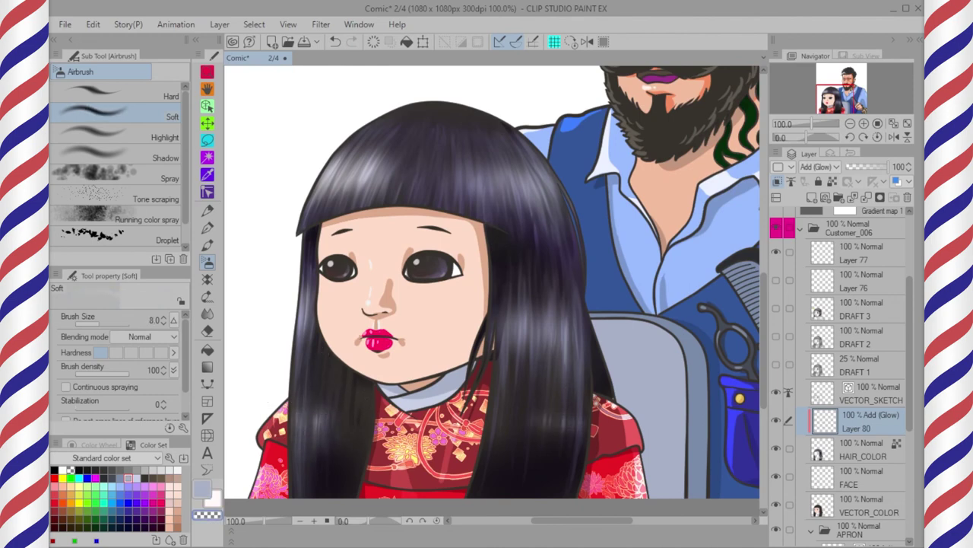
scroll(470, 170, up, 2)
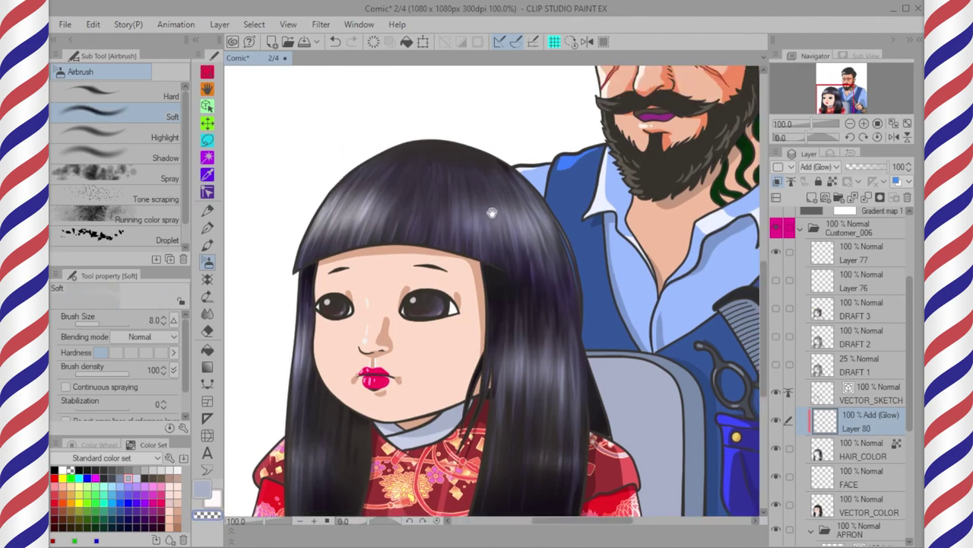
Airbrush a faint greyish-blue glow across the crown with the Soft airbrush at size 40
key(bracketright)
key(bracketright)
key(bracketright)
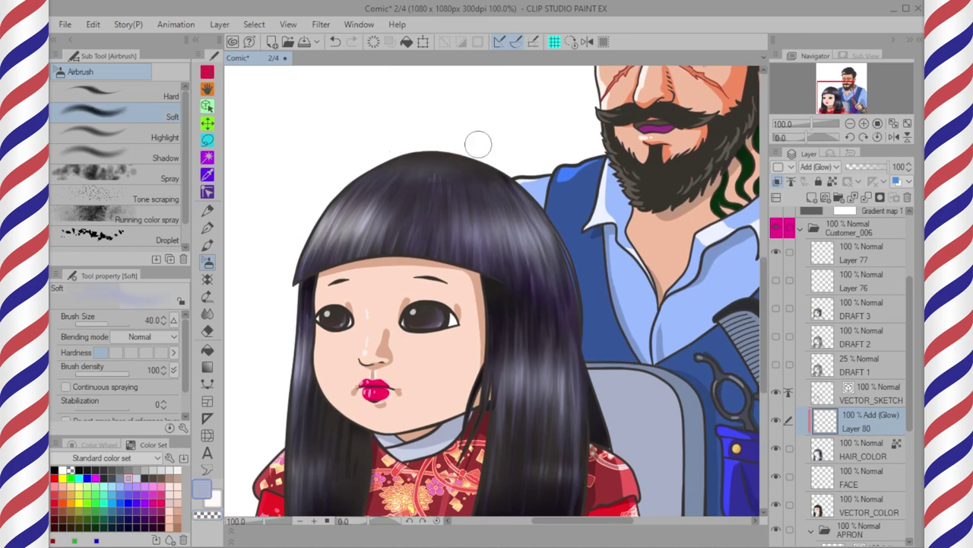
drag(397, 193, 473, 168)
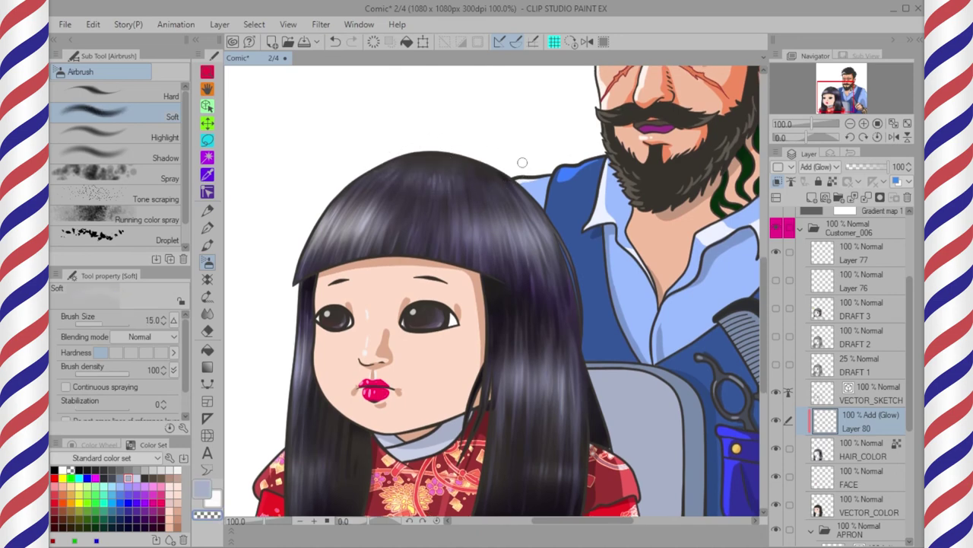